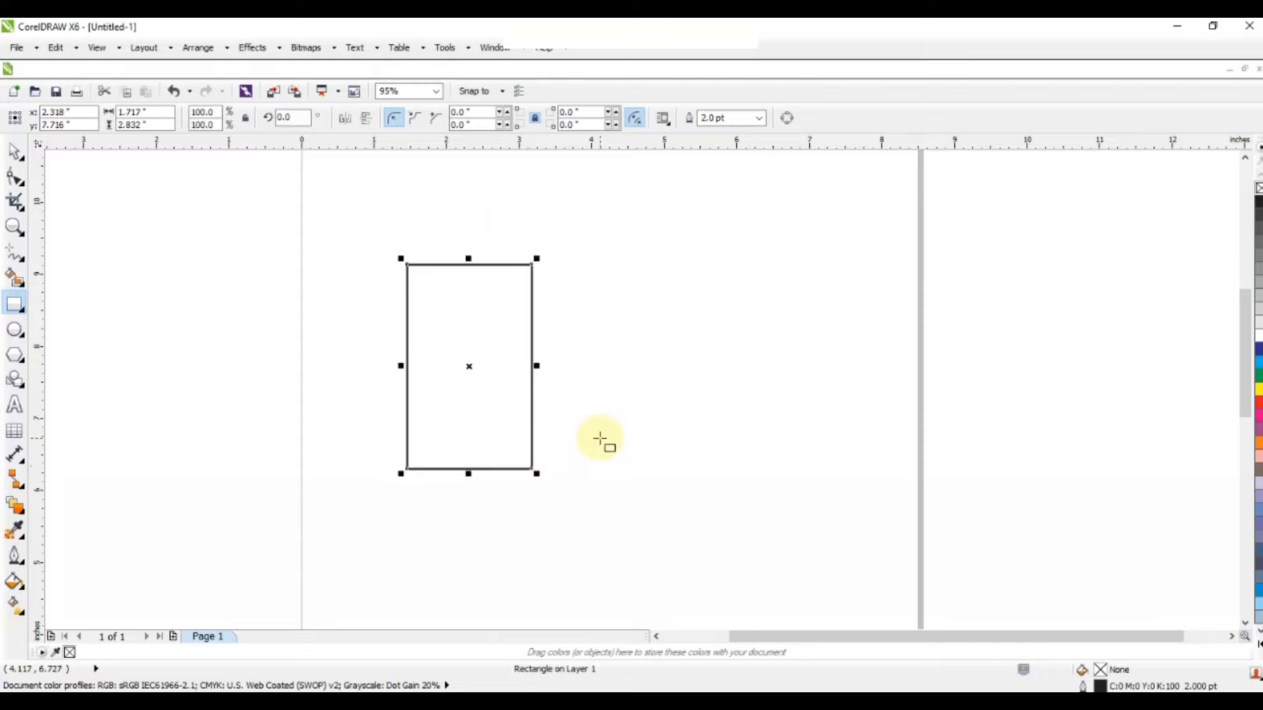
# Round all four corners of the rectangle to a radius of about 0.27 in.
pyautogui.click(14, 227)
pyautogui.moveTo(369, 237); pyautogui.dragTo(493, 369)
pyautogui.moveTo(692, 465); pyautogui.dragTo(835, 511)
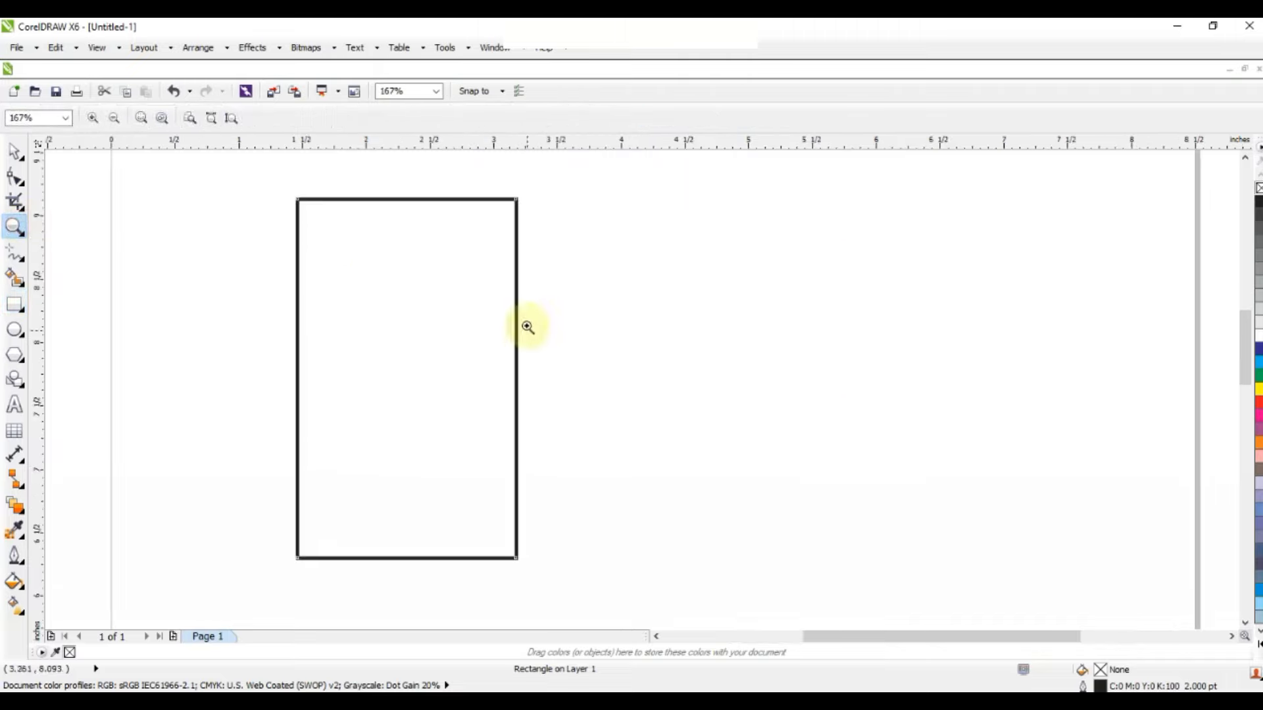
pyautogui.click(14, 179)
pyautogui.moveTo(298, 201); pyautogui.dragTo(293, 232)
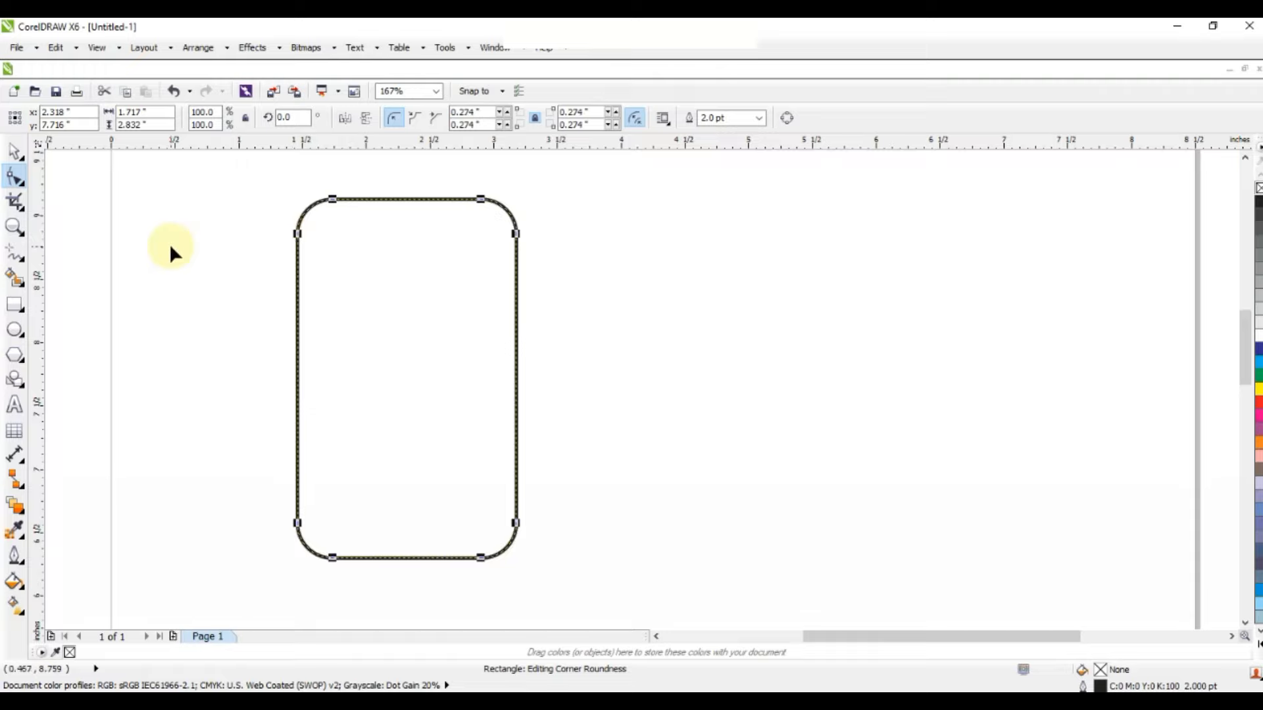
pyautogui.click(14, 151)
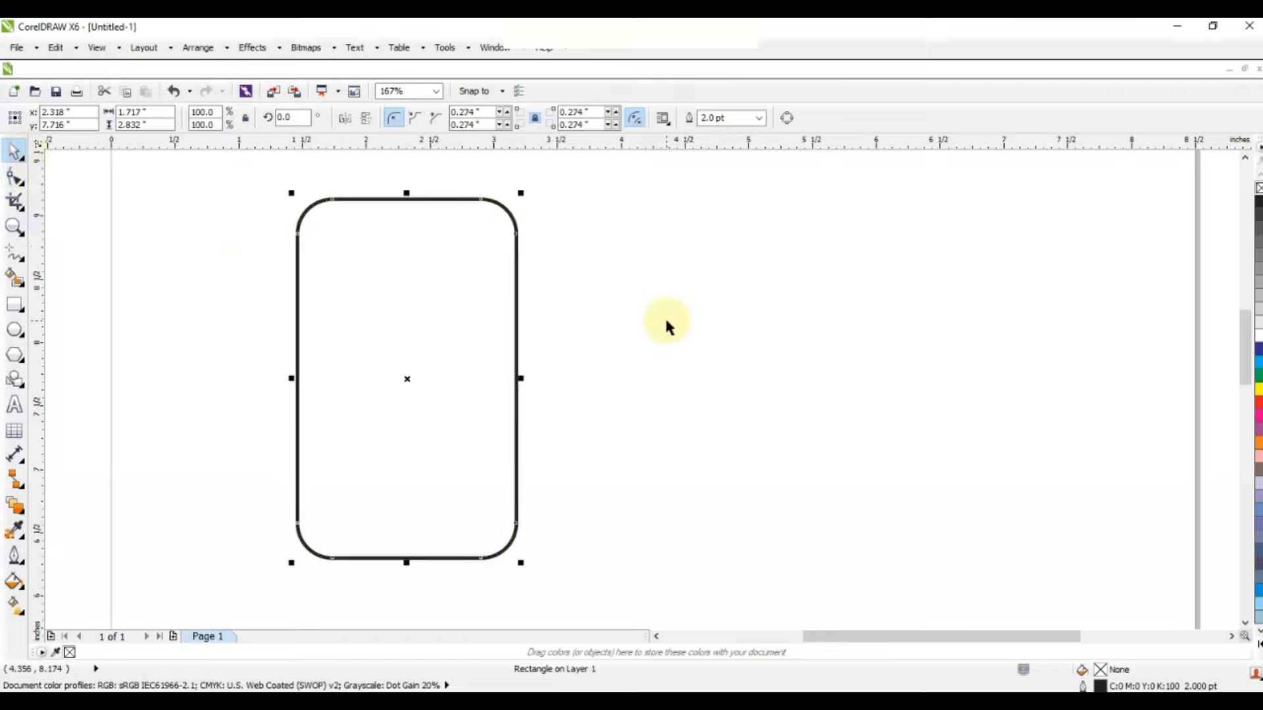
pyautogui.click(667, 321)
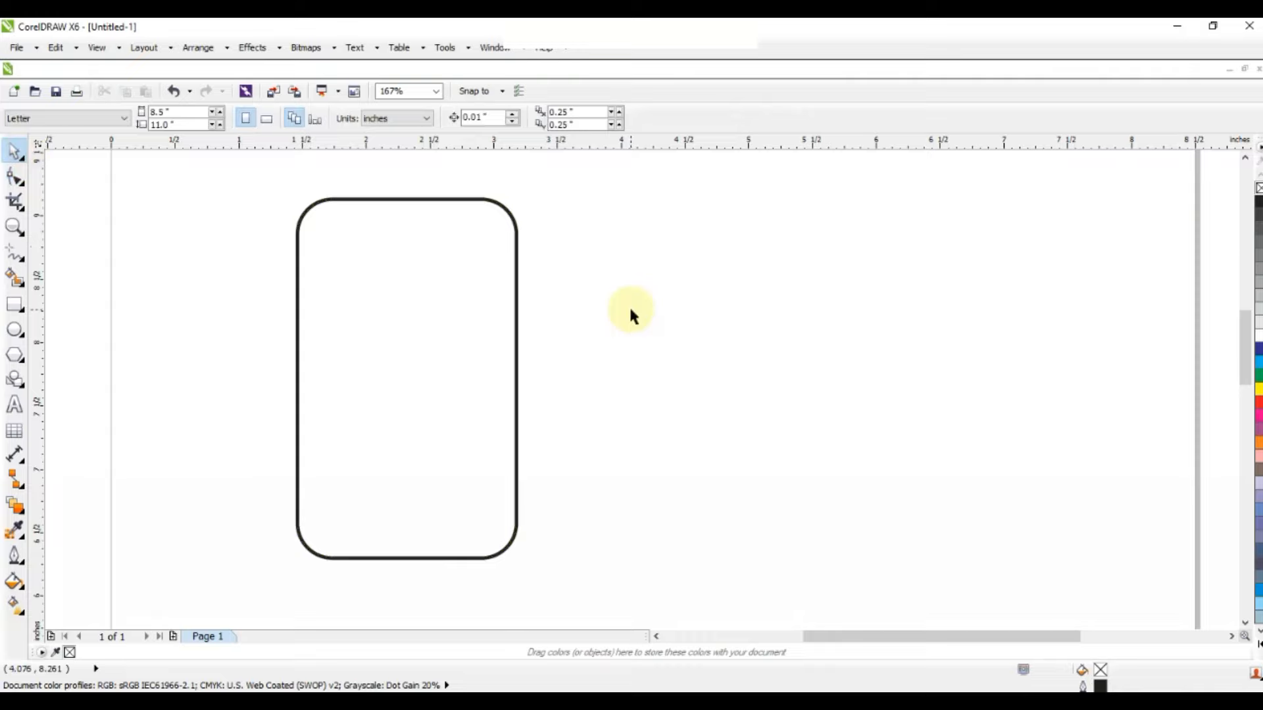
# Draw a narrow upright rectangle about 0.65 by 2.79 in beside the rounded one and fully round its ends into a pill.
pyautogui.click(14, 306)
pyautogui.moveTo(552, 202); pyautogui.dragTo(637, 556)
pyautogui.click(15, 176)
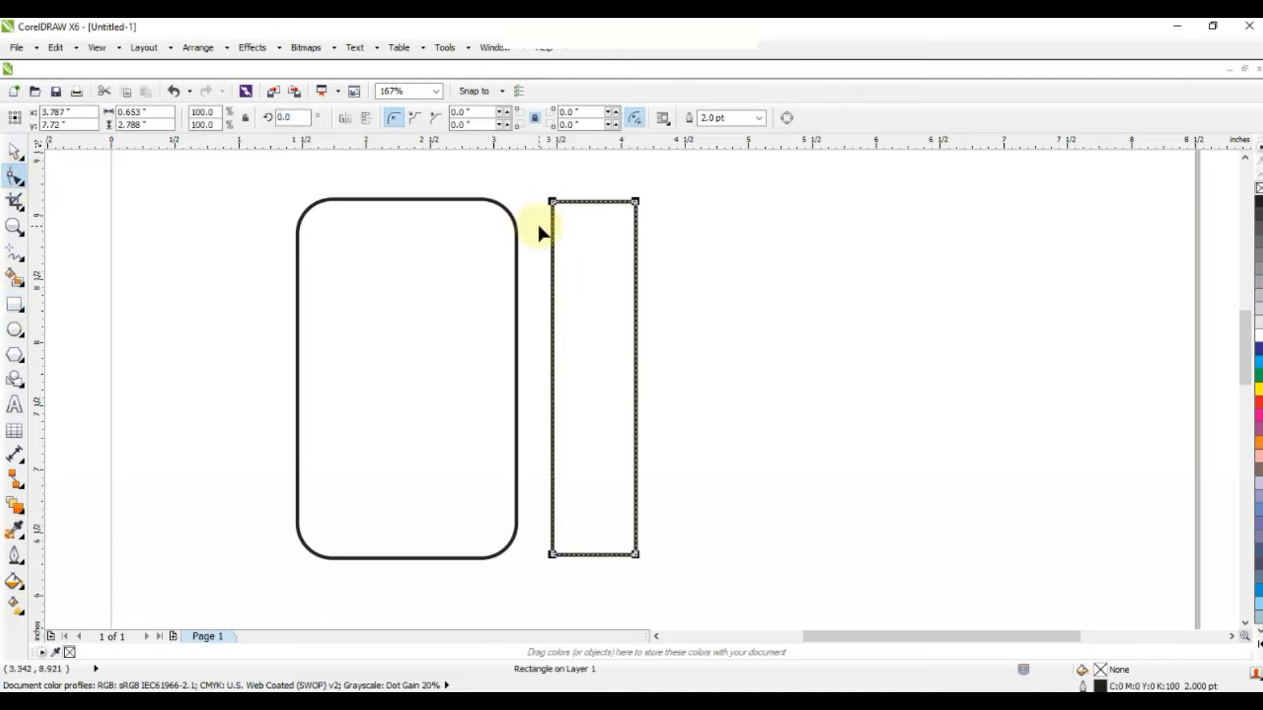
pyautogui.moveTo(552, 203); pyautogui.dragTo(535, 266)
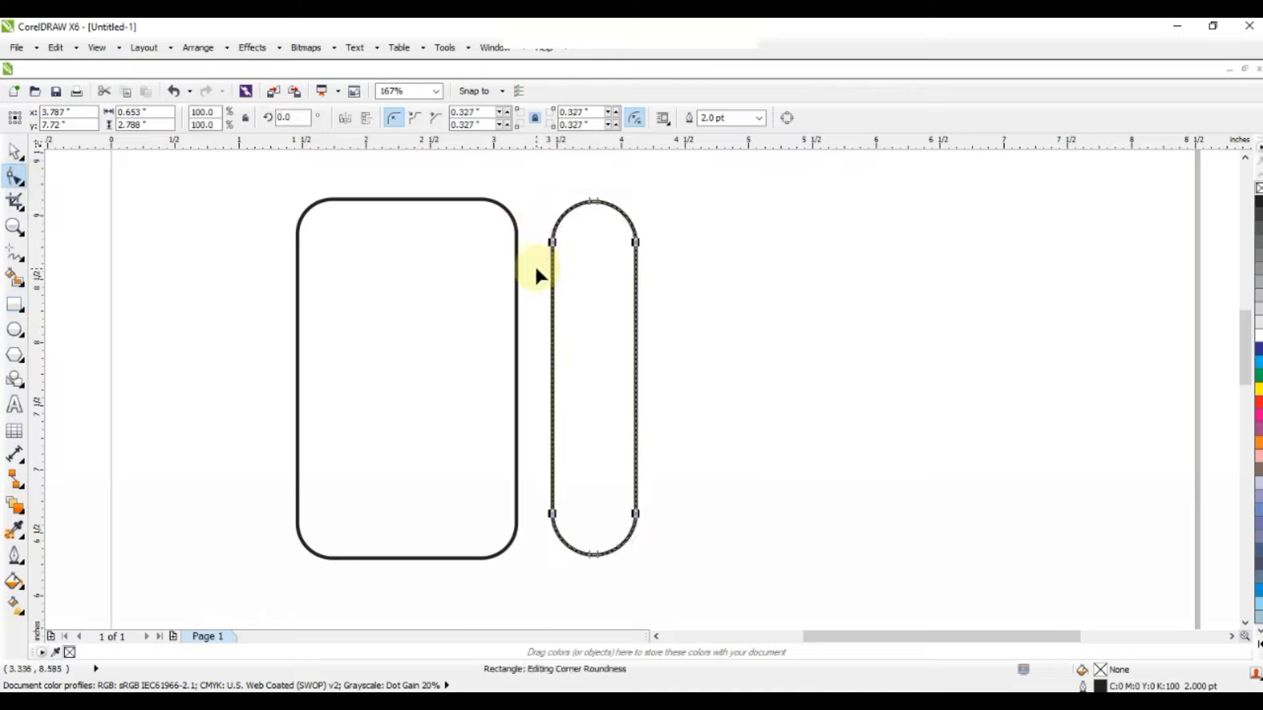
pyautogui.click(12, 157)
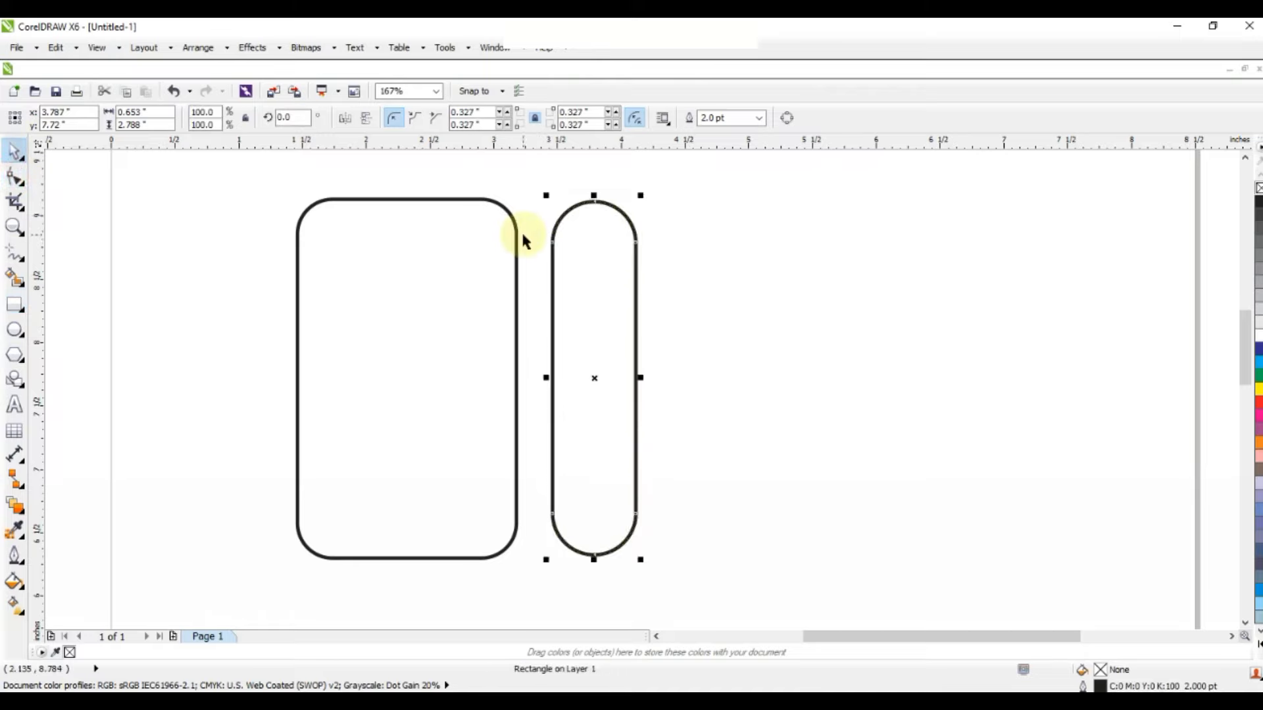
# Align the pill's top with the large rounded rectangle's top and move it horizontally inside that rectangle's right edge.
pyautogui.keyDown('shift'); pyautogui.click(498, 203); pyautogui.keyUp('shift')
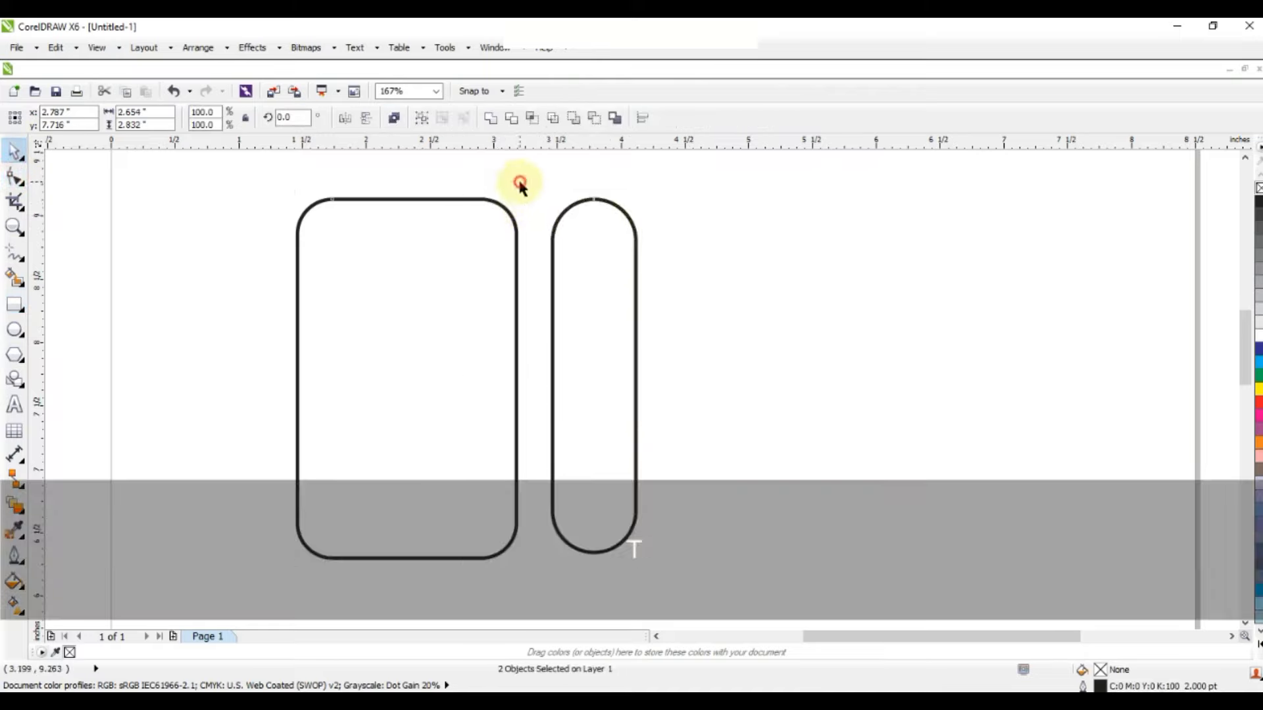
pyautogui.click(574, 213)
pyautogui.moveTo(574, 213); pyautogui.dragTo(457, 199)
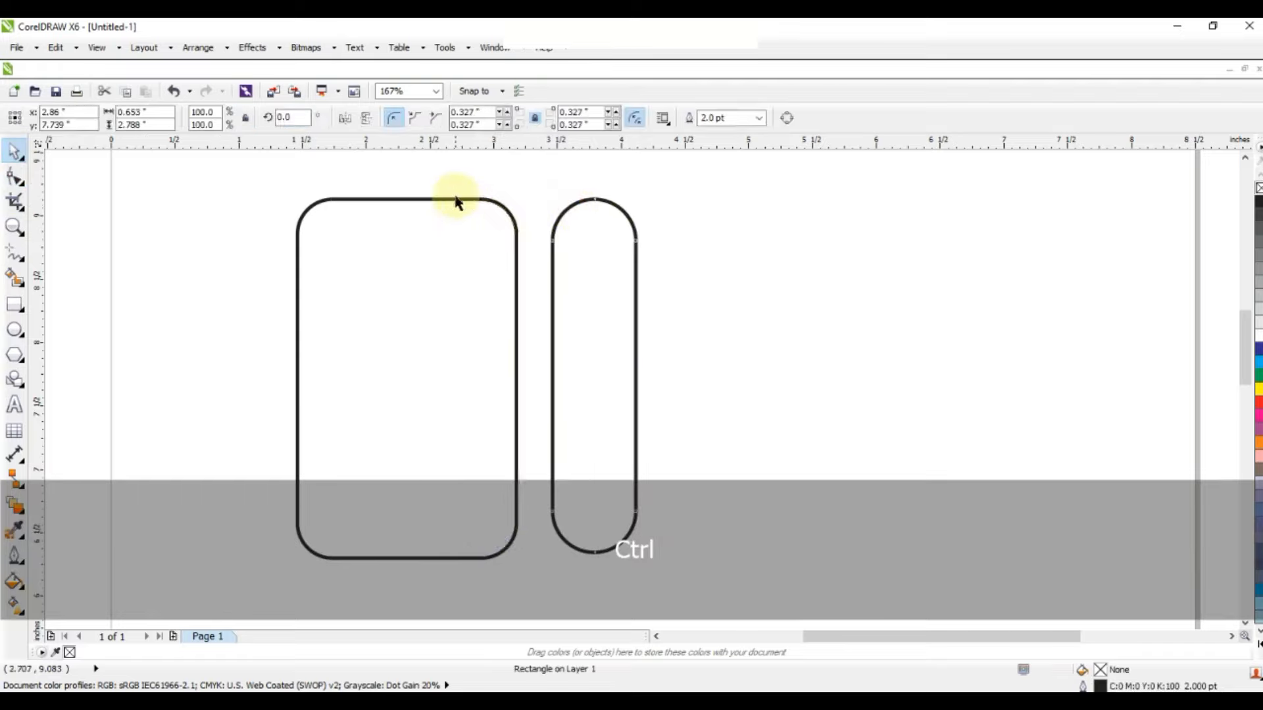
pyautogui.click(635, 206)
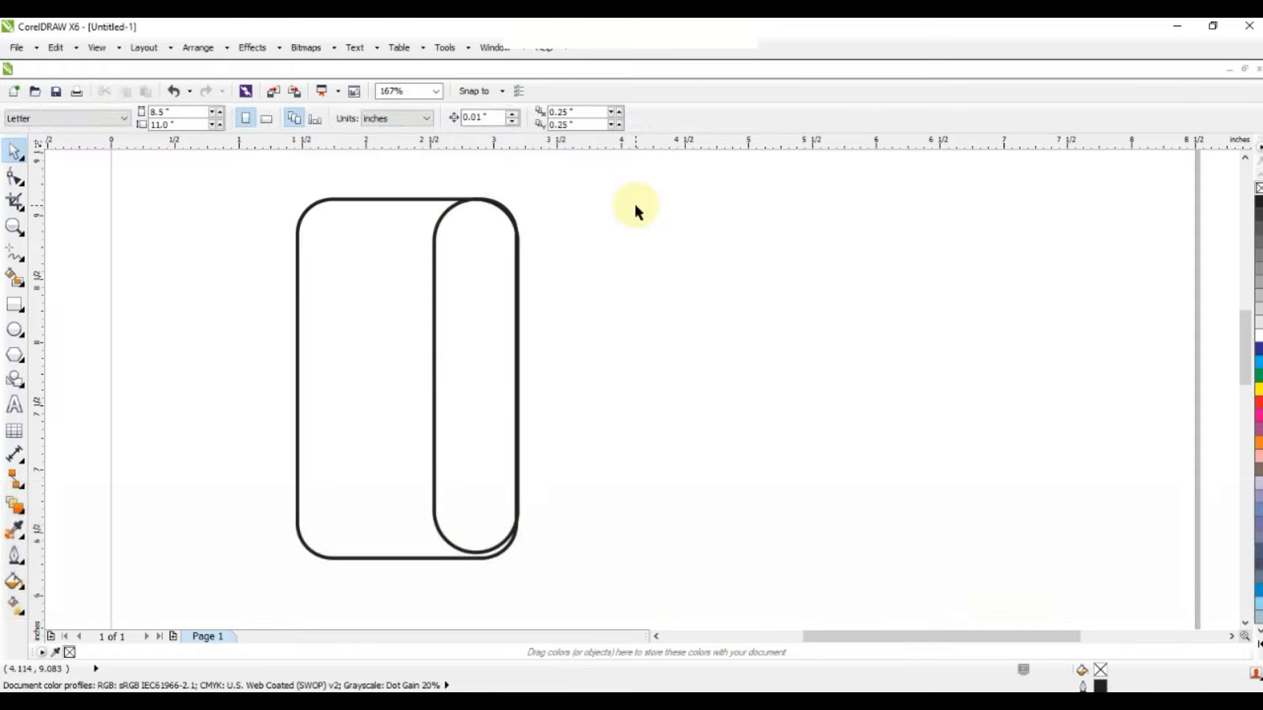
# Draw a straight horizontal line about 2.5 in long across the lower part of both rounded shapes.
pyautogui.moveTo(273, 176); pyautogui.dragTo(647, 557)
pyautogui.hotkey('shift', 'F2')
pyautogui.press('Escape')
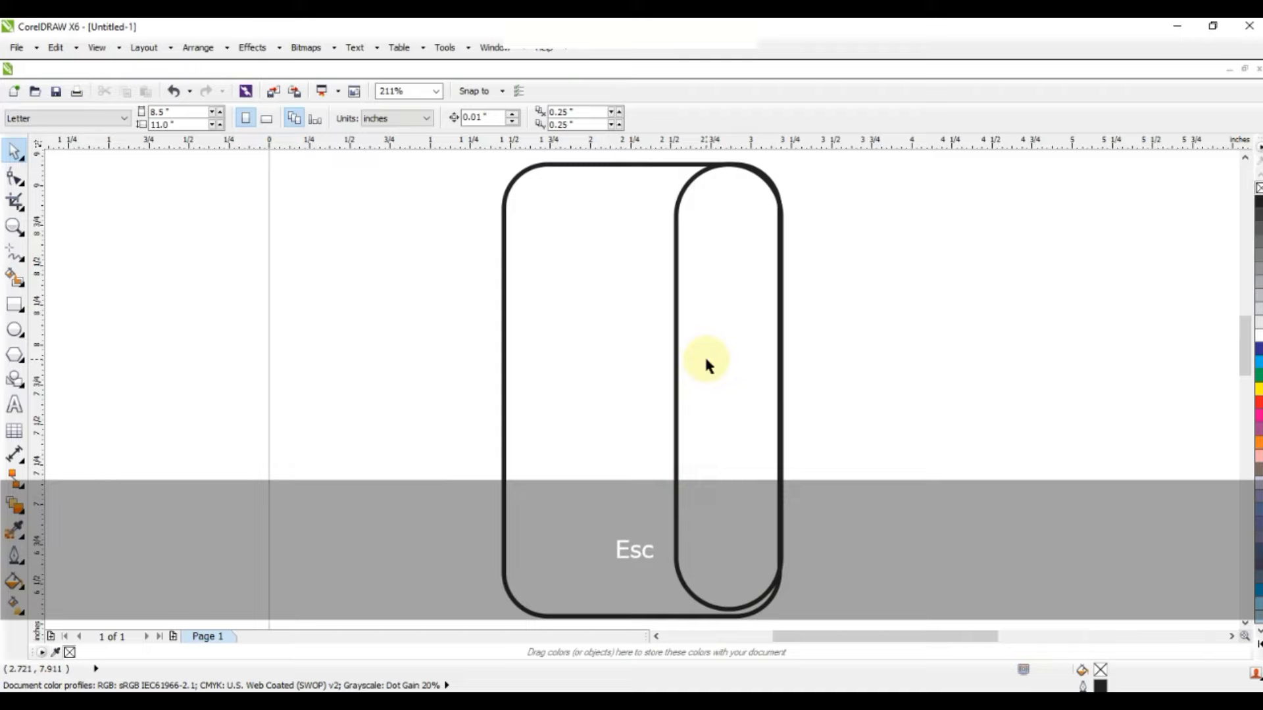
pyautogui.click(14, 252)
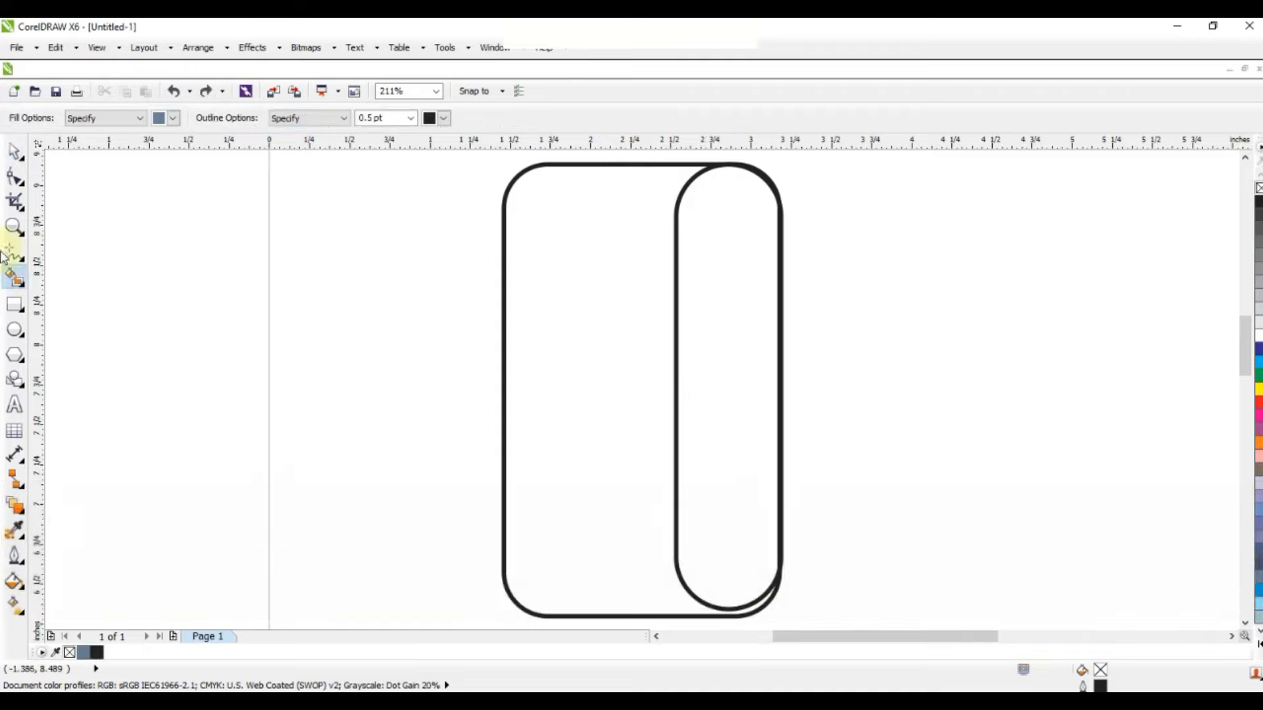
pyautogui.click(494, 540)
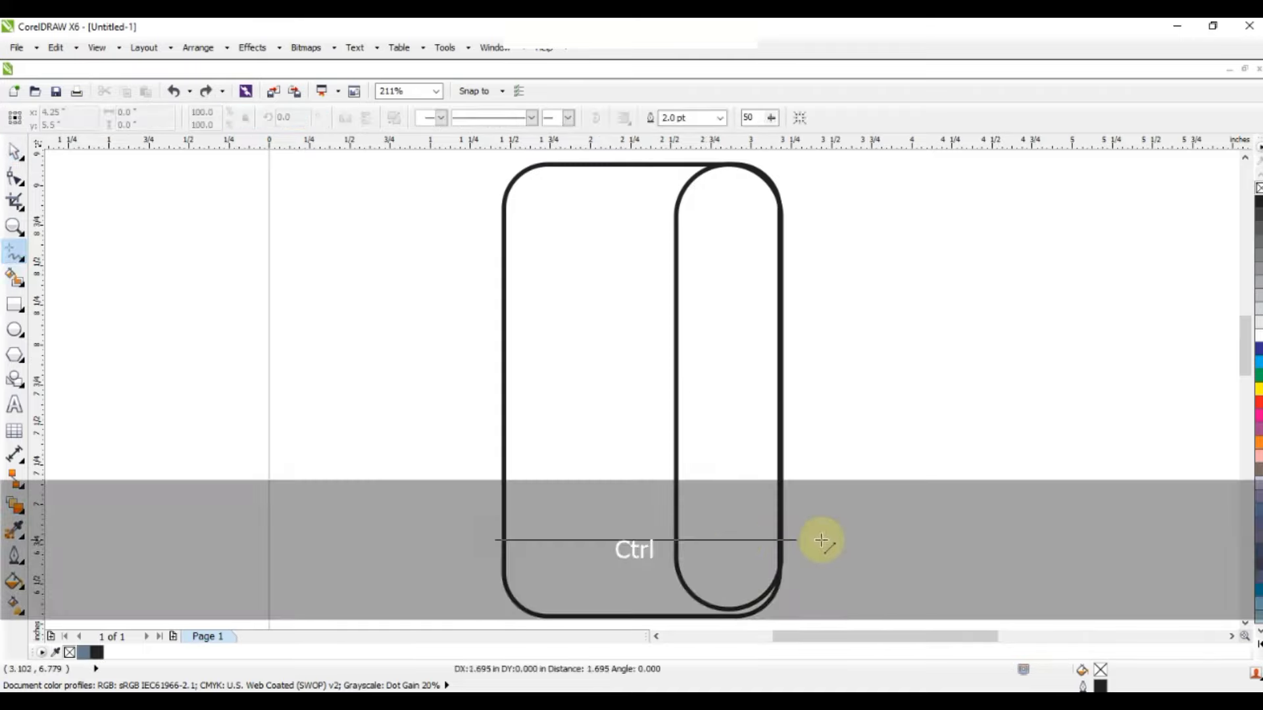
pyautogui.click(894, 540)
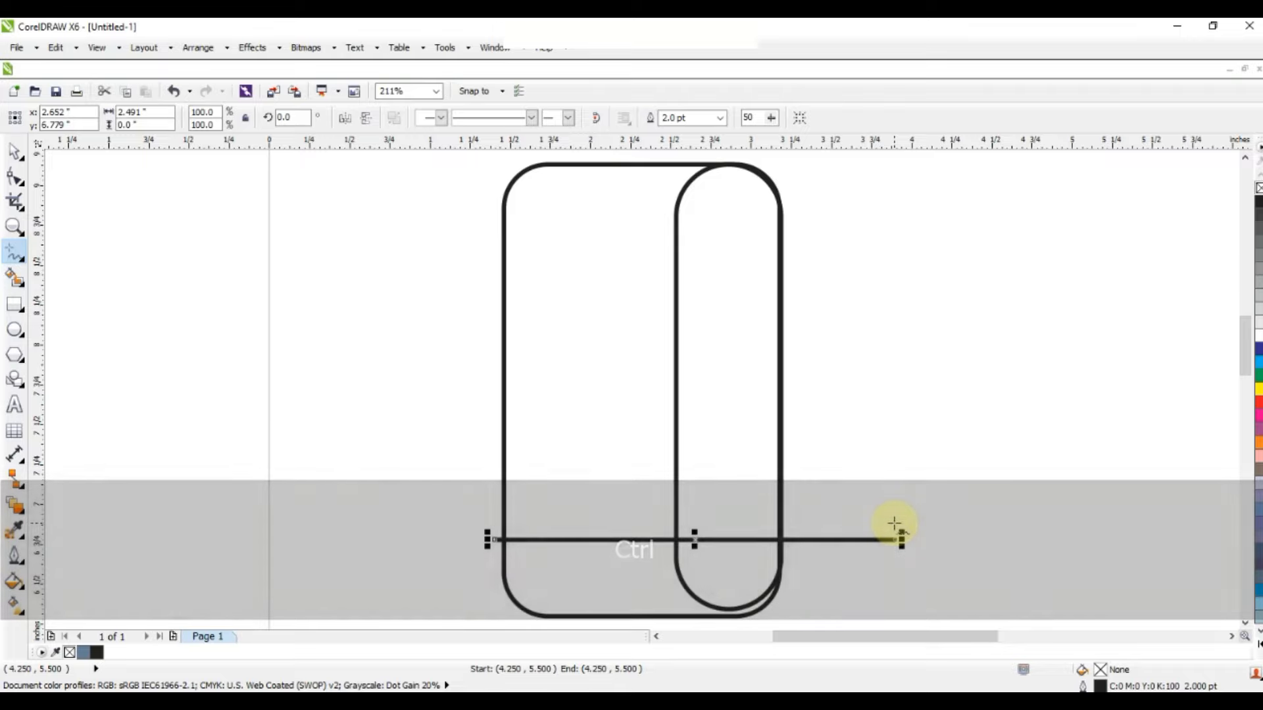
# Extend the horizontal line's right end straight outward until the line is about 5.46 in long.
pyautogui.press('F3')
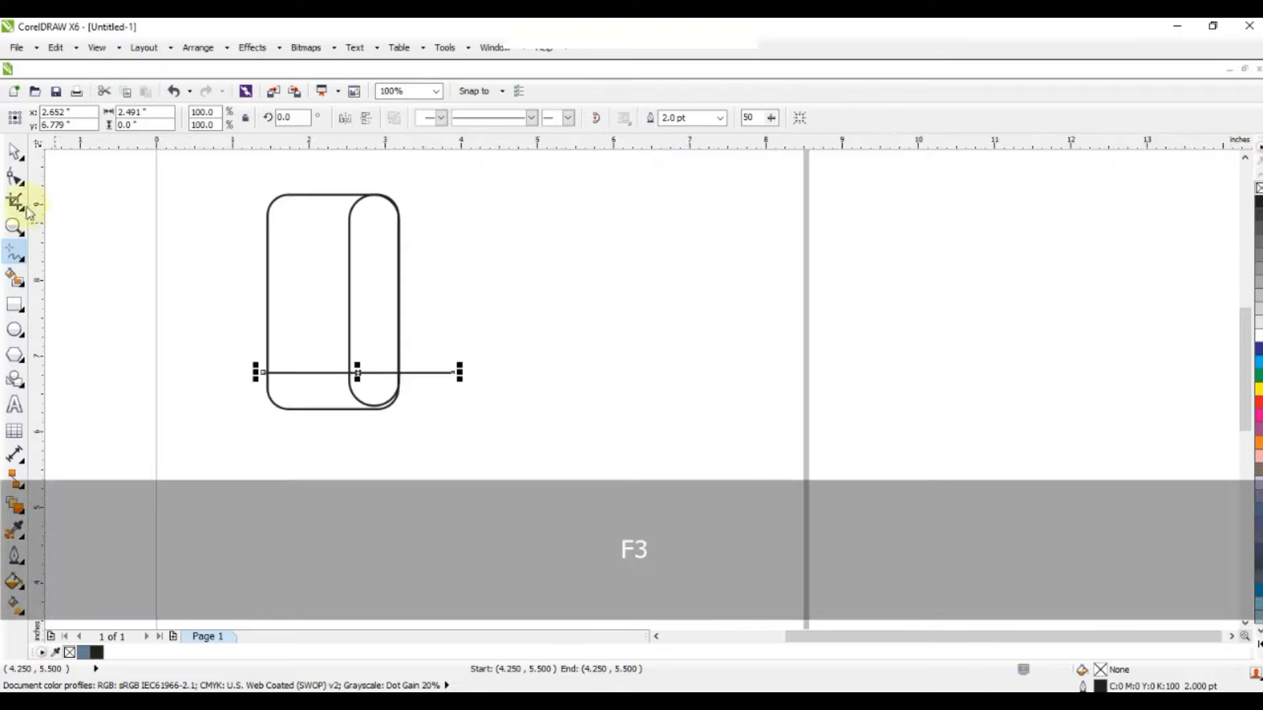
pyautogui.click(16, 177)
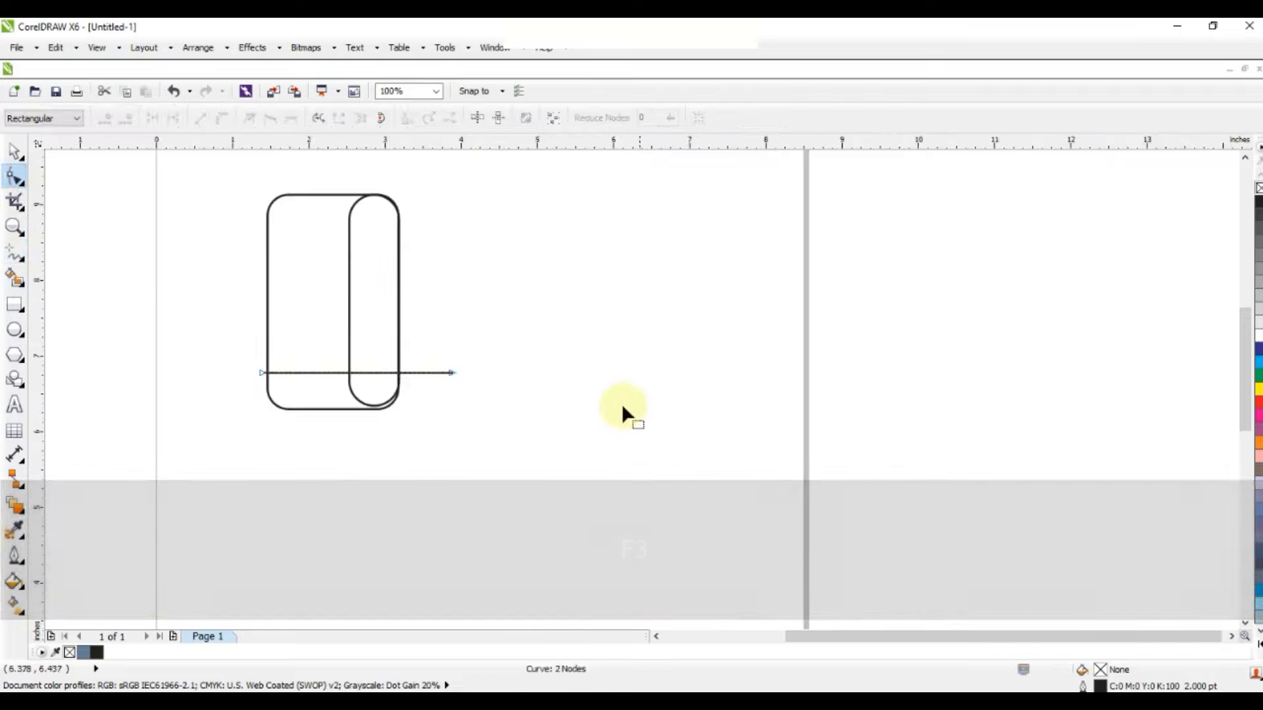
pyautogui.moveTo(453, 373); pyautogui.dragTo(679, 373)
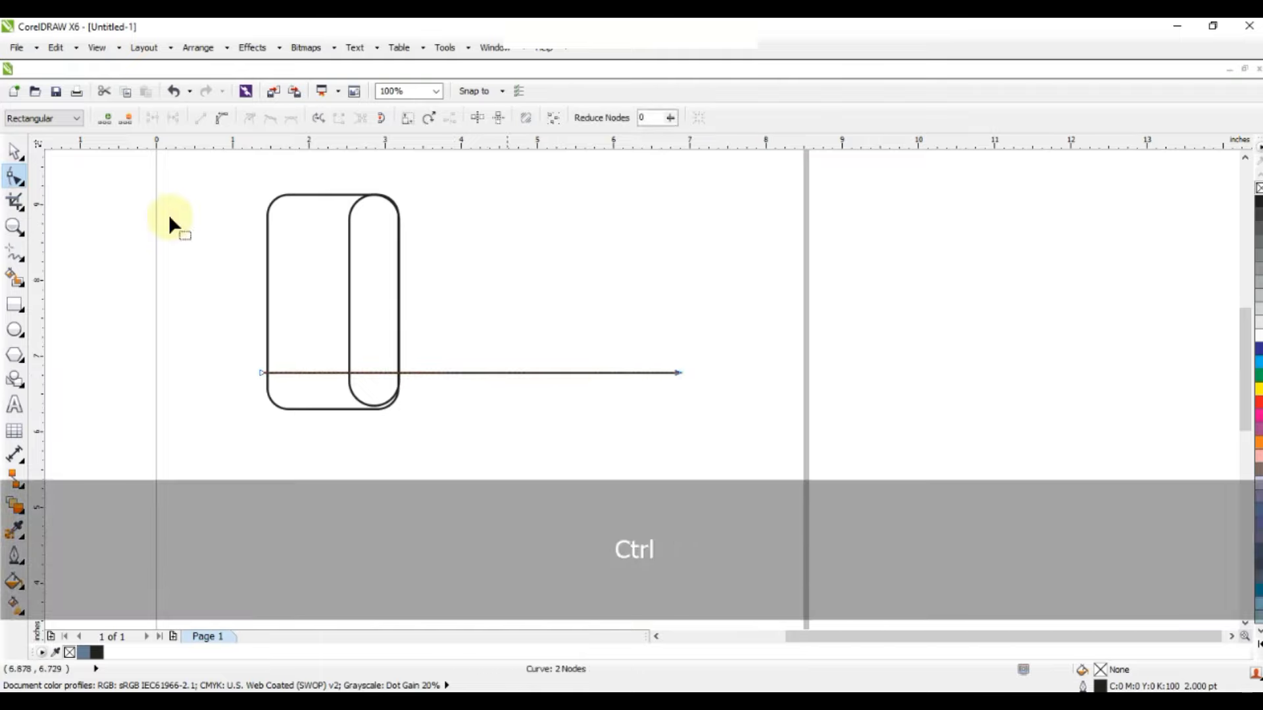
pyautogui.click(12, 155)
# Place a copy of the long horizontal line about 1.2 in above the original, crossing the upper part of both shapes.
pyautogui.press('F4')
pyautogui.moveTo(684, 540); pyautogui.dragTo(671, 310)
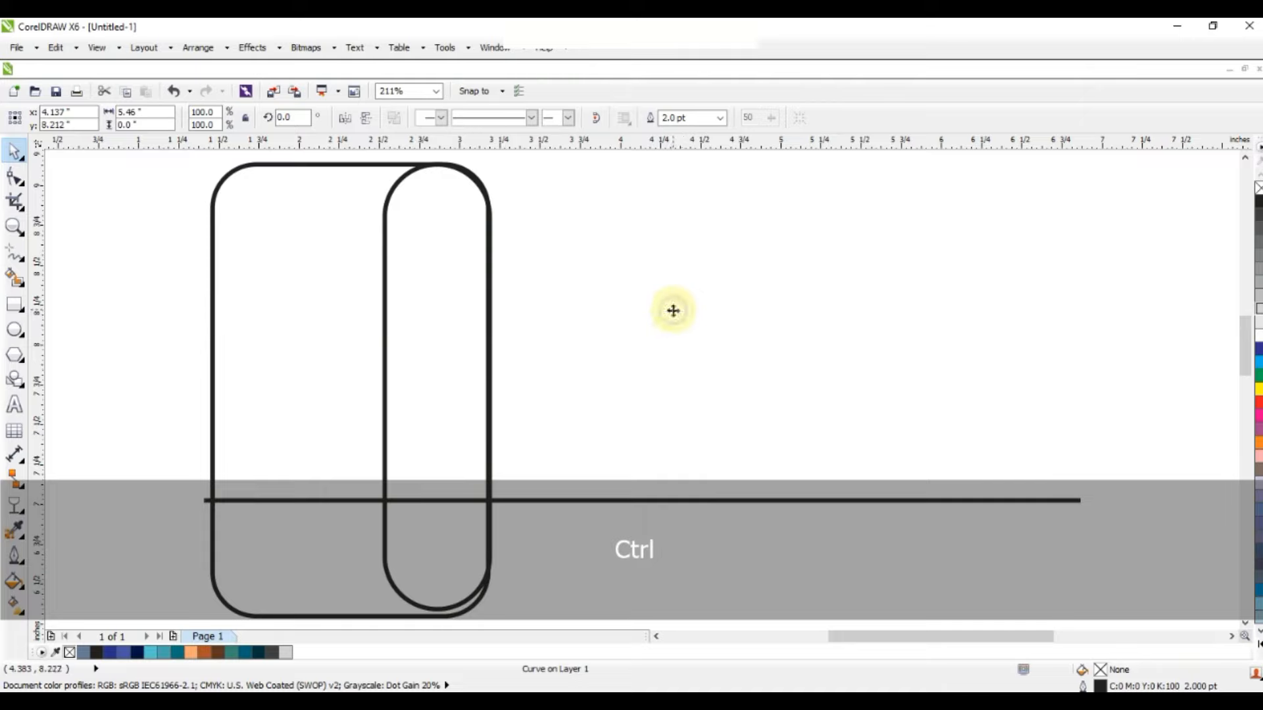
pyautogui.click(681, 375)
# Draw a straight vertical line crossing both horizontal lines near their right ends.
pyautogui.press('F3')
pyautogui.click(14, 252)
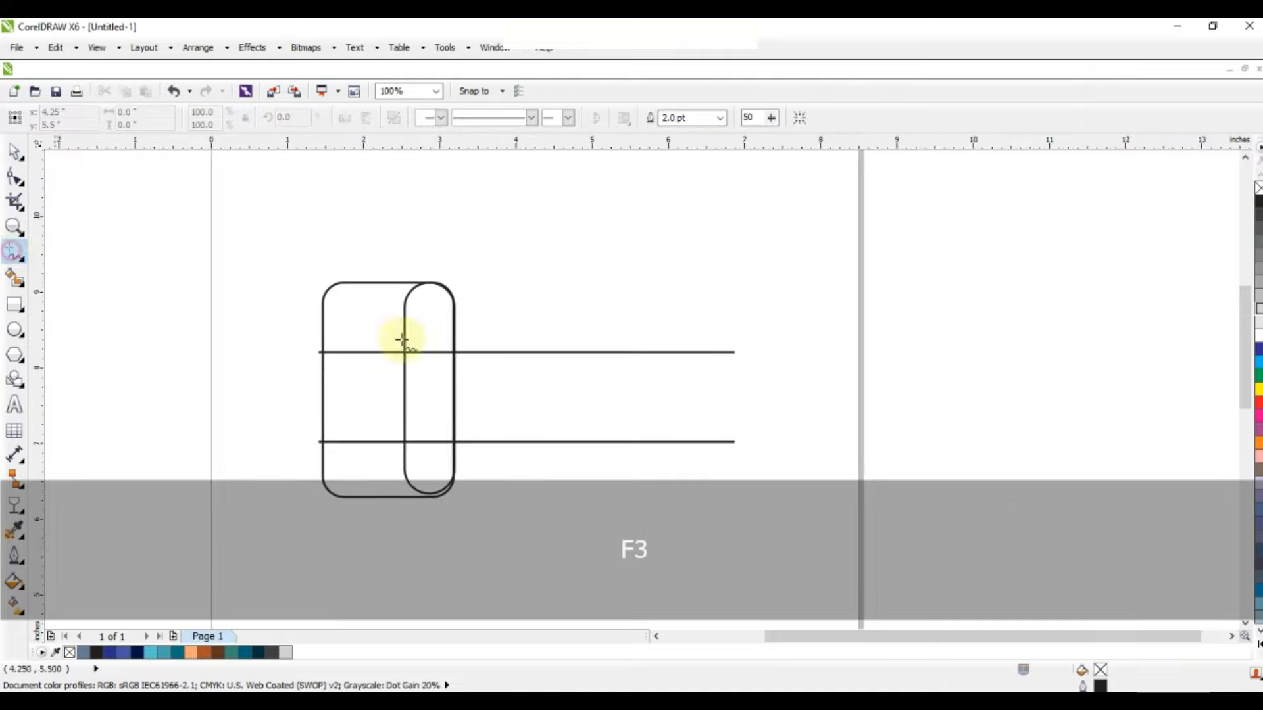
pyautogui.click(727, 318)
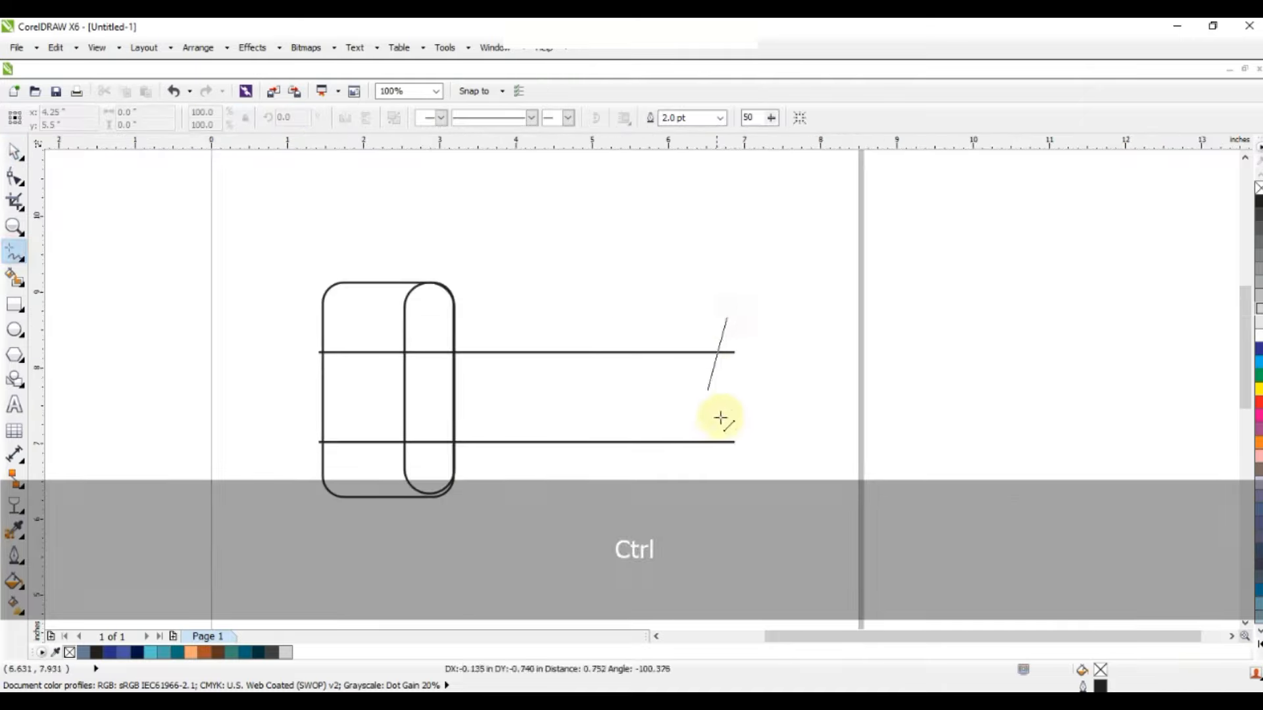
pyautogui.click(727, 458)
# Smart-fill the upper and middle regions of the large rounded rectangle beside the pill, and weld them into one shape.
pyautogui.press('z')
pyautogui.moveTo(284, 256); pyautogui.dragTo(765, 523)
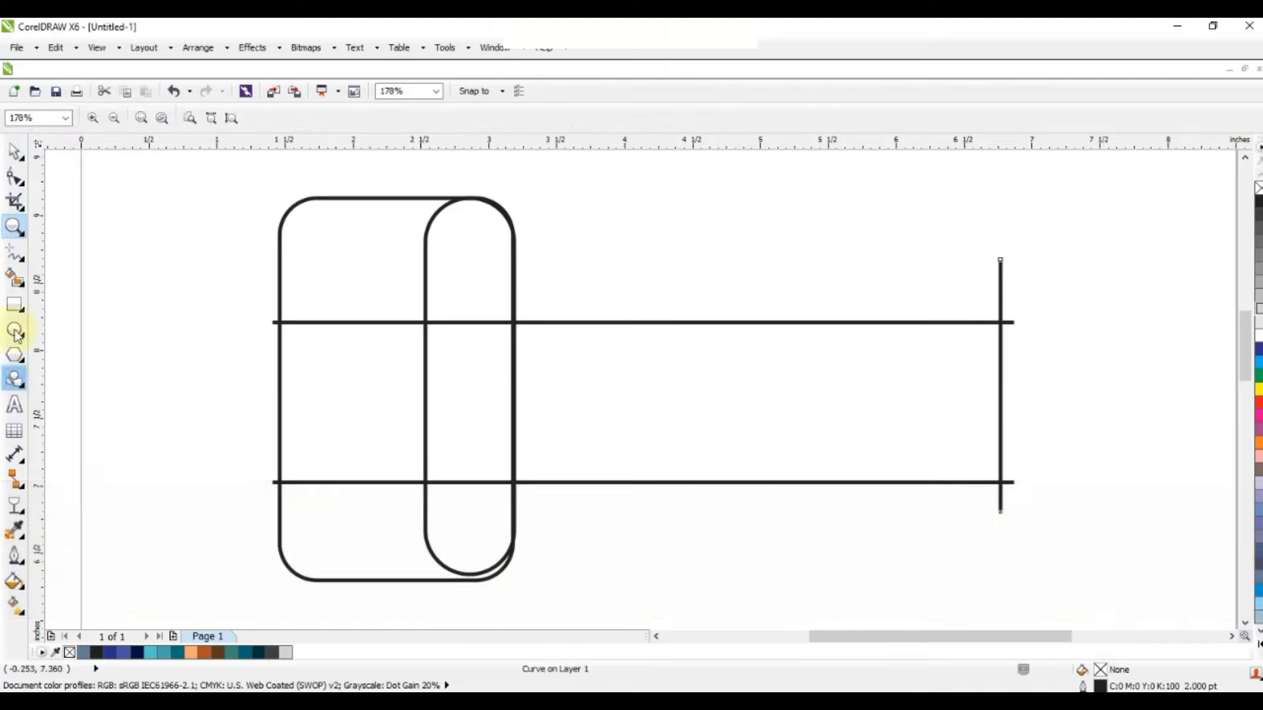
pyautogui.click(16, 280)
pyautogui.click(307, 283)
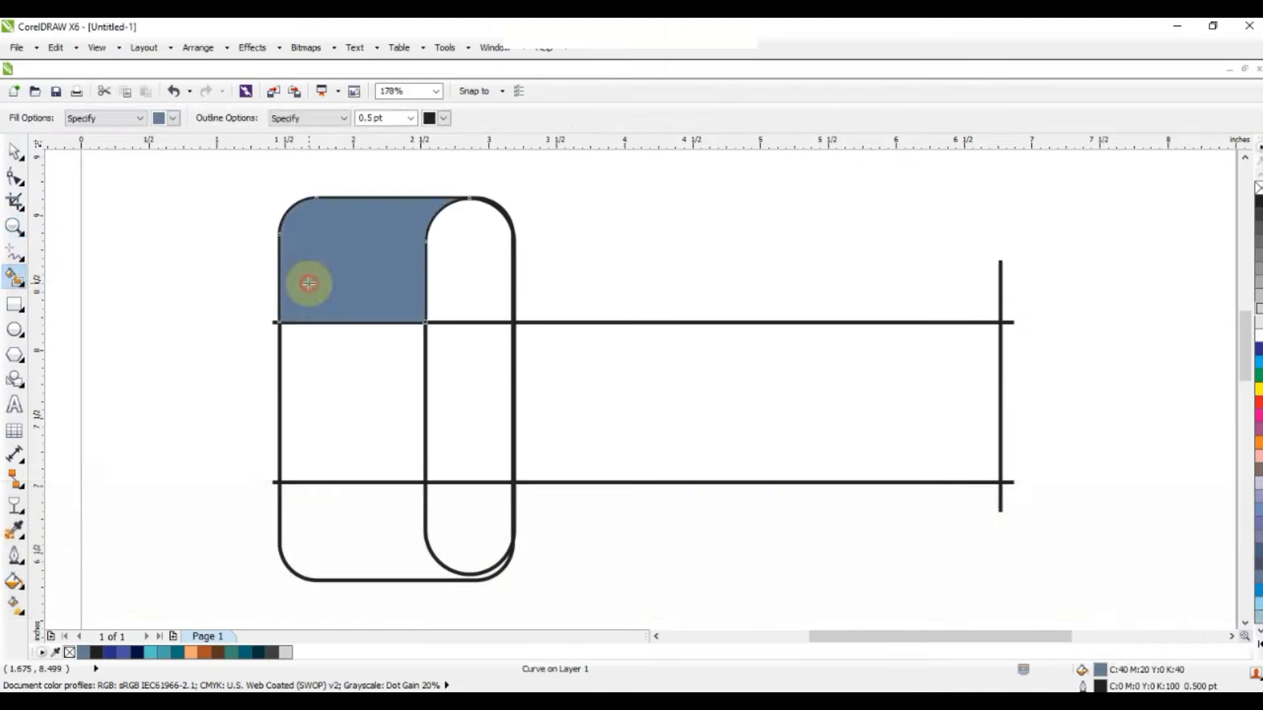
pyautogui.click(322, 388)
pyautogui.click(9, 153)
pyautogui.keyDown('shift'); pyautogui.click(327, 262); pyautogui.keyUp('shift')
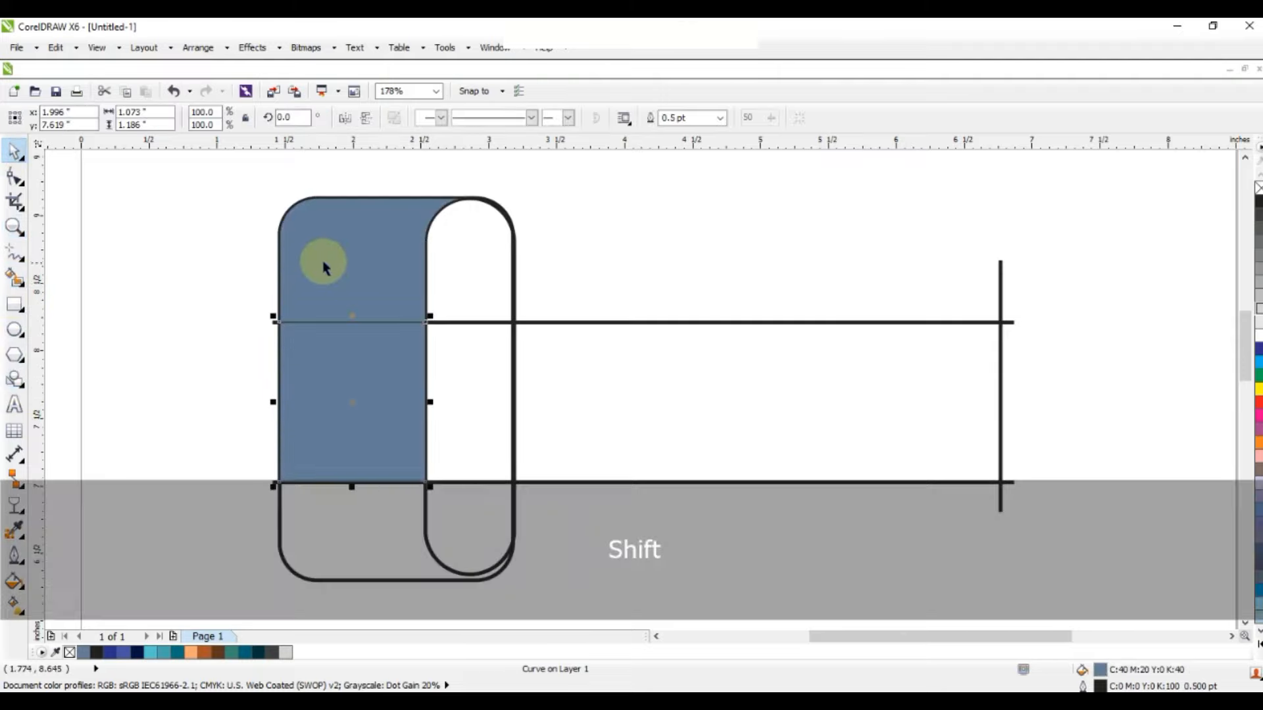
pyautogui.click(488, 120)
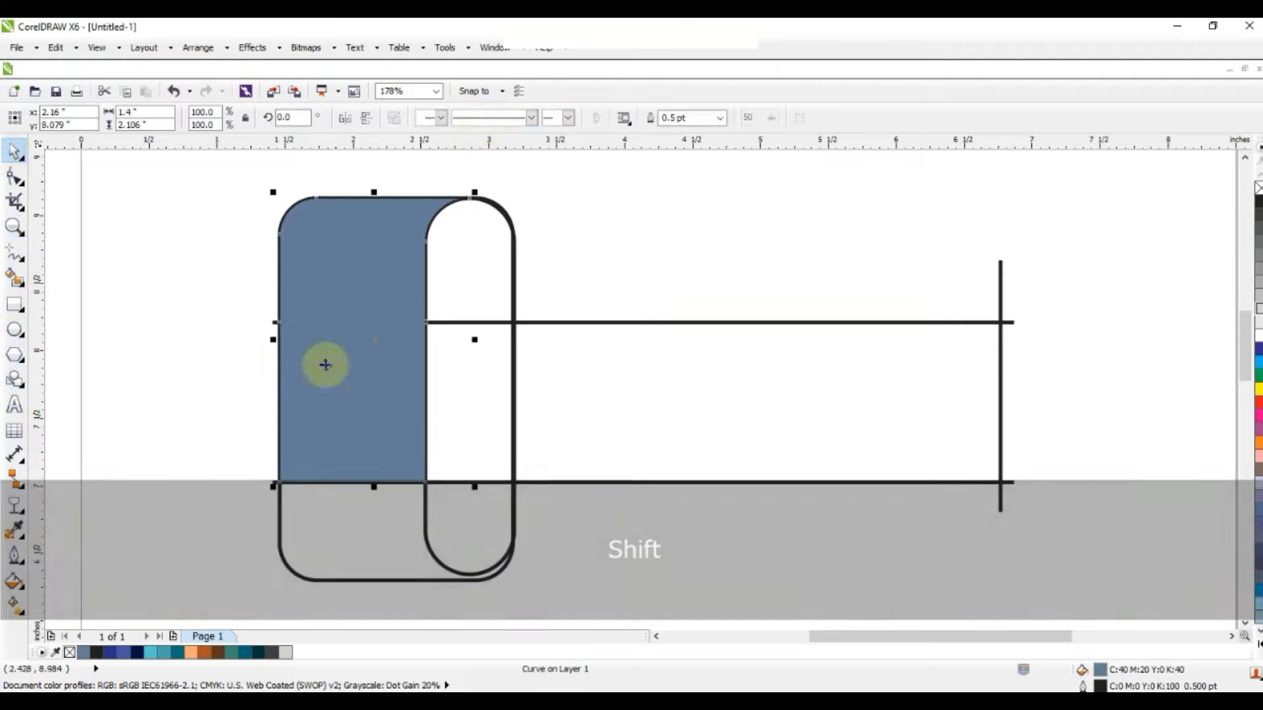
# Give the welded shape a vertical linear fountain fill from dark navy at the bottom through lighter blue to blue at the top.
pyautogui.click(136, 652)
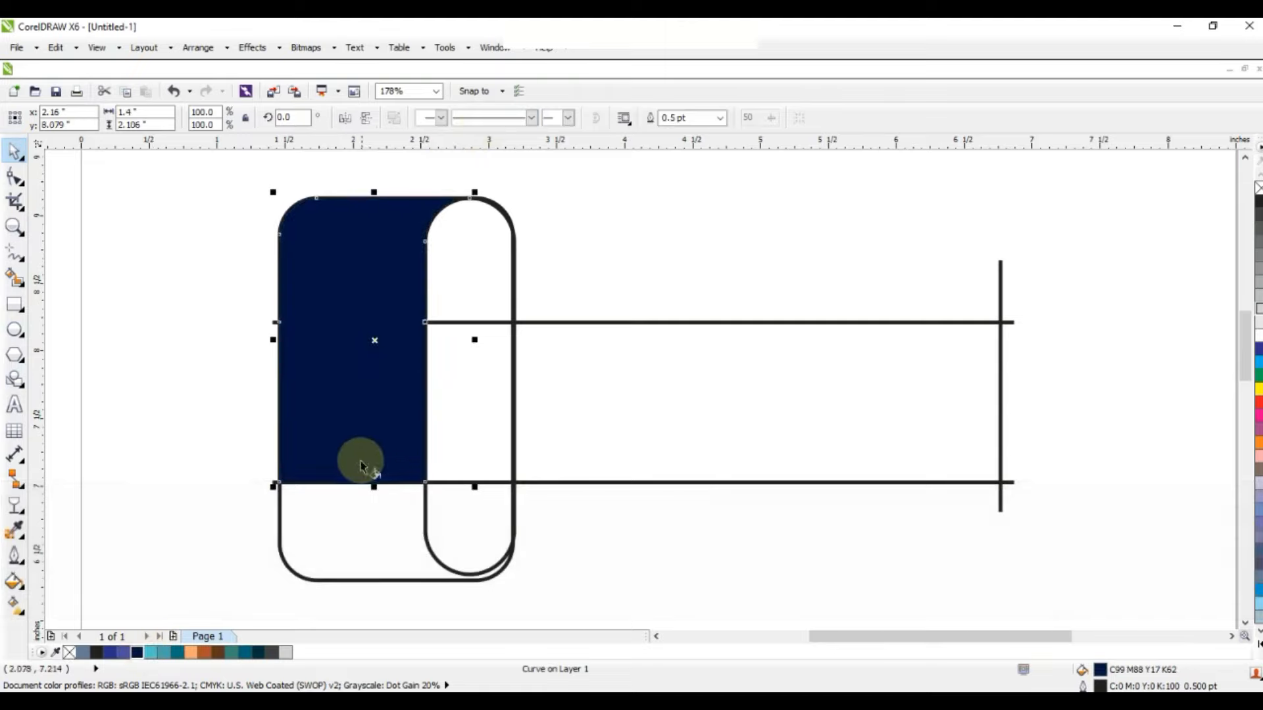
pyautogui.press('g')
pyautogui.moveTo(353, 473); pyautogui.dragTo(358, 206)
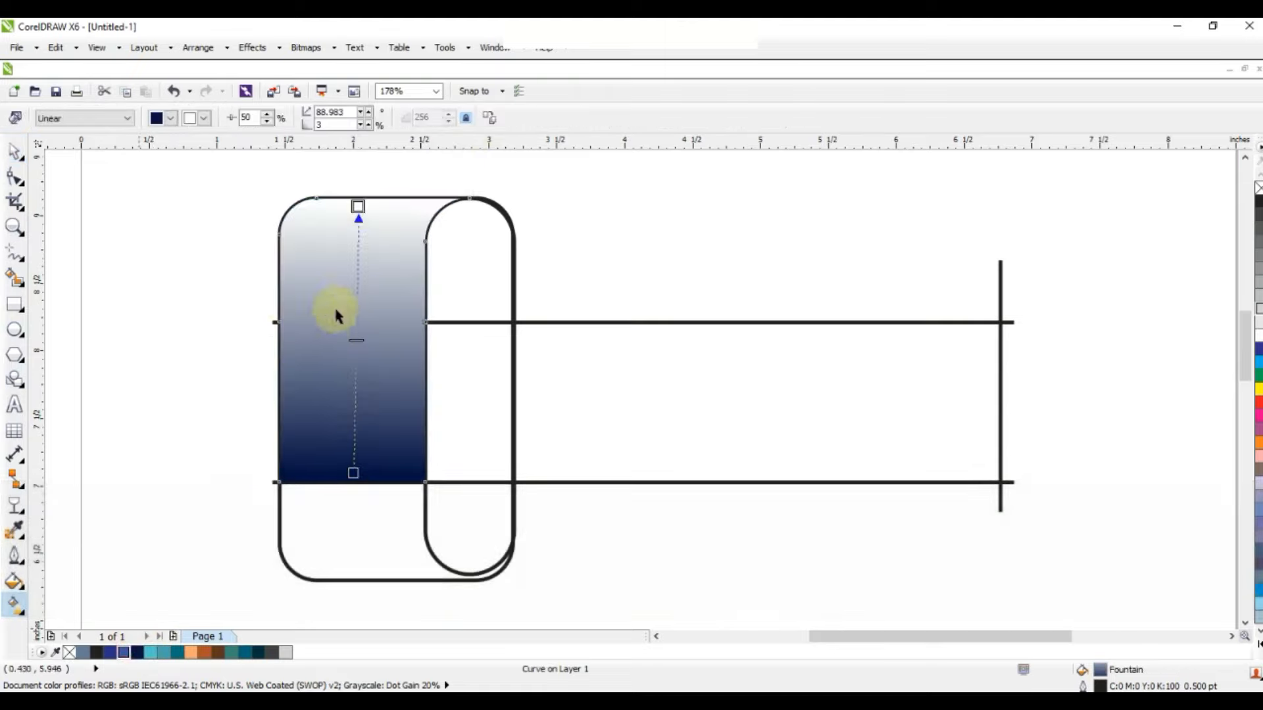
pyautogui.moveTo(357, 283); pyautogui.dragTo(356, 284)
pyautogui.moveTo(110, 652); pyautogui.dragTo(358, 206)
# Move the gradient's navy start node up near the shape's middle and adjust the lighter blue node near the top.
pyautogui.moveTo(354, 470); pyautogui.dragTo(355, 320)
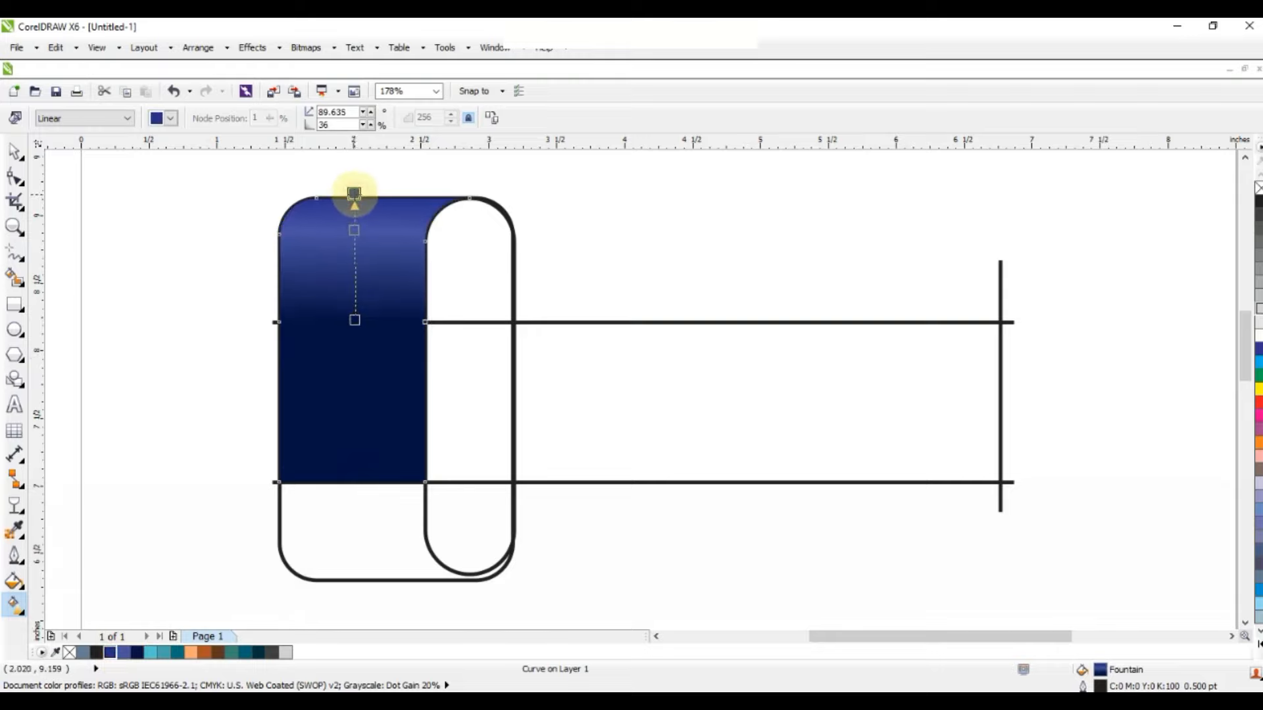
pyautogui.moveTo(355, 320); pyautogui.dragTo(354, 353)
pyautogui.moveTo(354, 239); pyautogui.dragTo(354, 232)
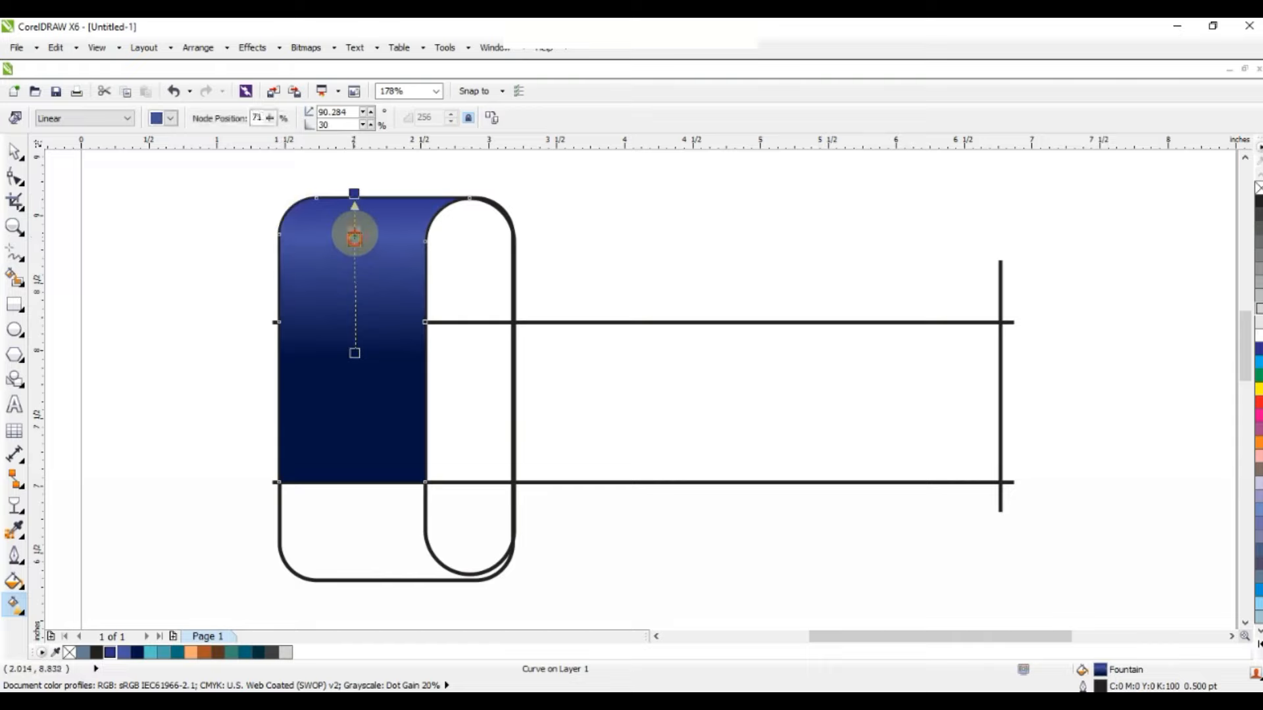
# Delete the original large rounded rectangle outline behind the gradient shape.
pyautogui.click(9, 153)
pyautogui.click(208, 246)
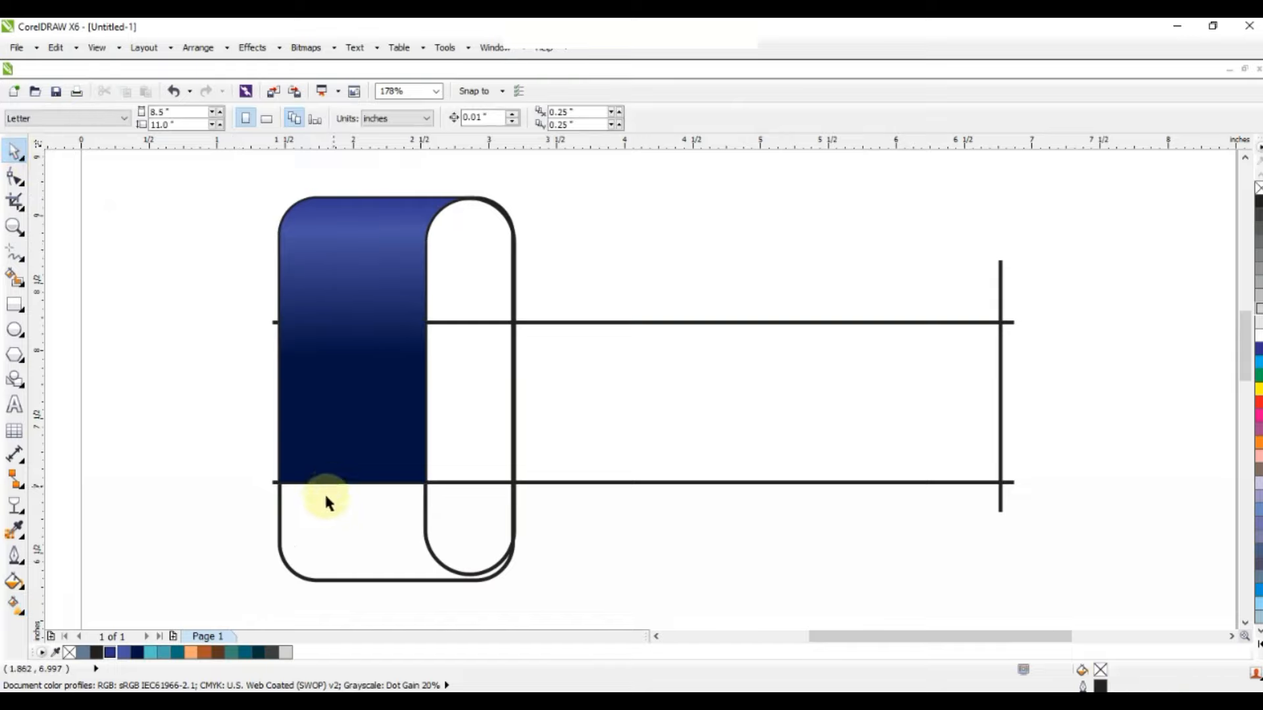
pyautogui.click(321, 515)
pyautogui.press('Delete')
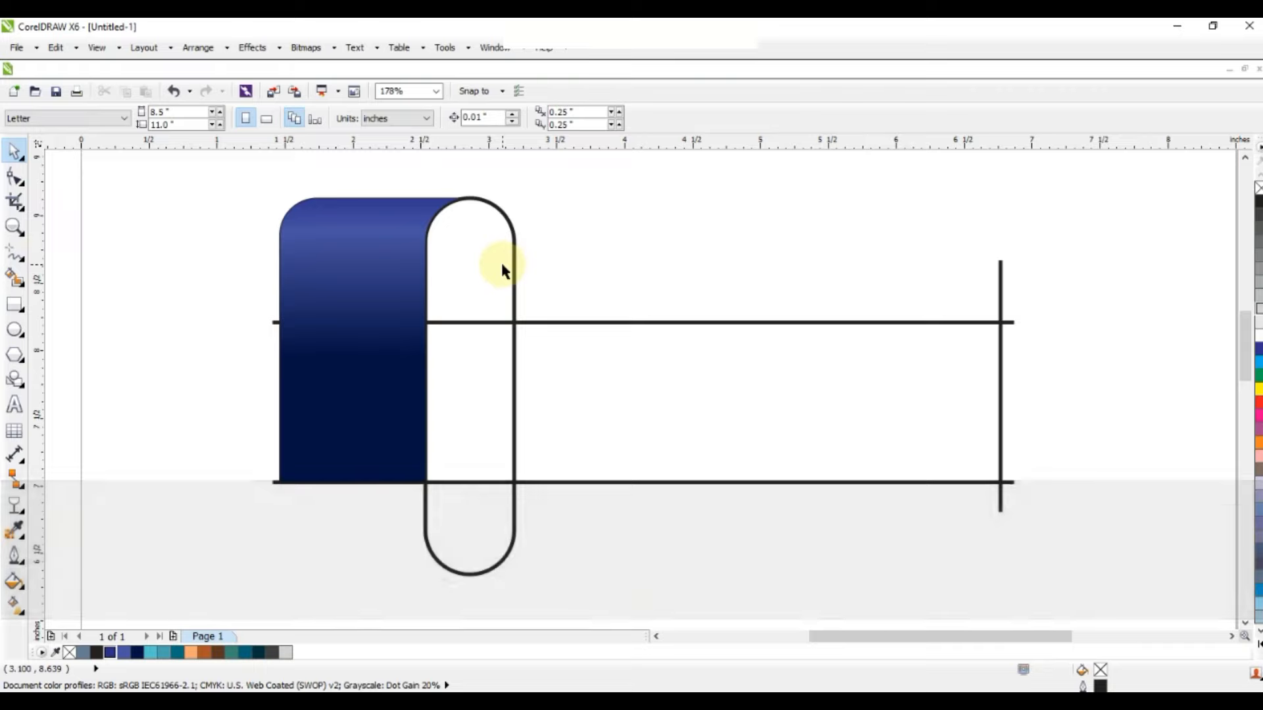
# Apply a one-step inside contour with an offset of about 0.049 in to the pill outline.
pyautogui.click(502, 265)
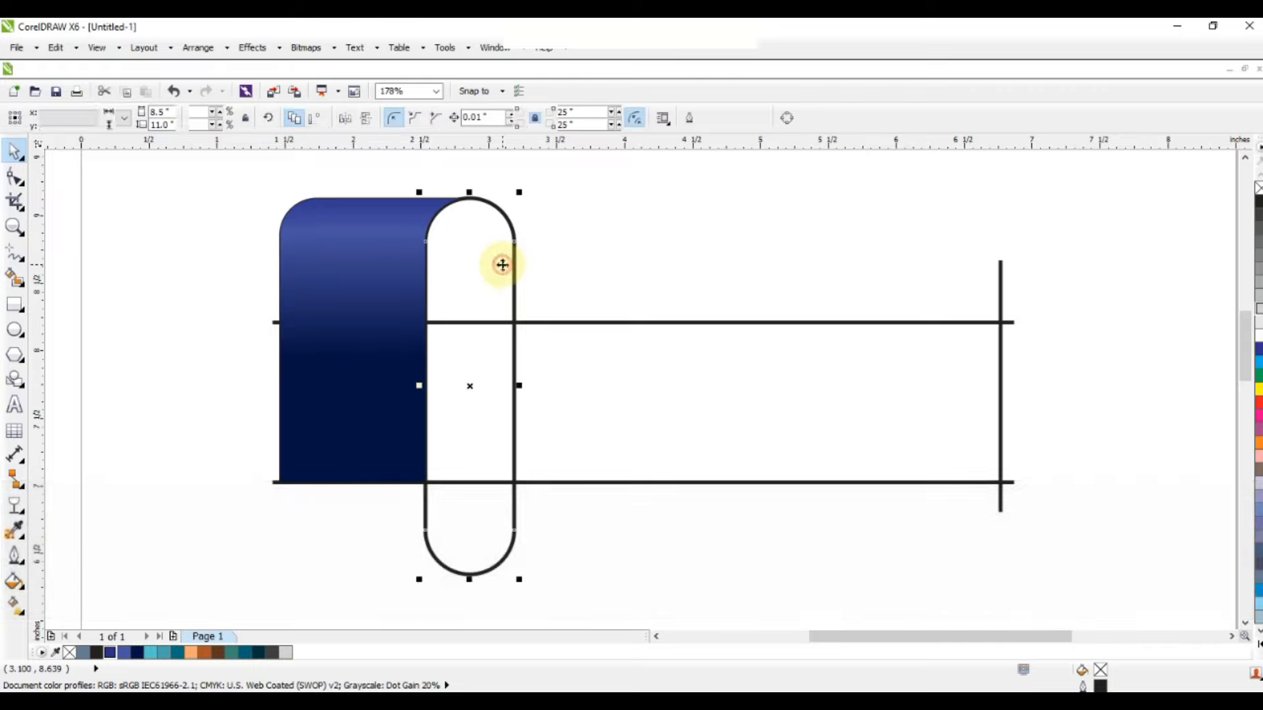
pyautogui.click(26, 515)
pyautogui.click(56, 526)
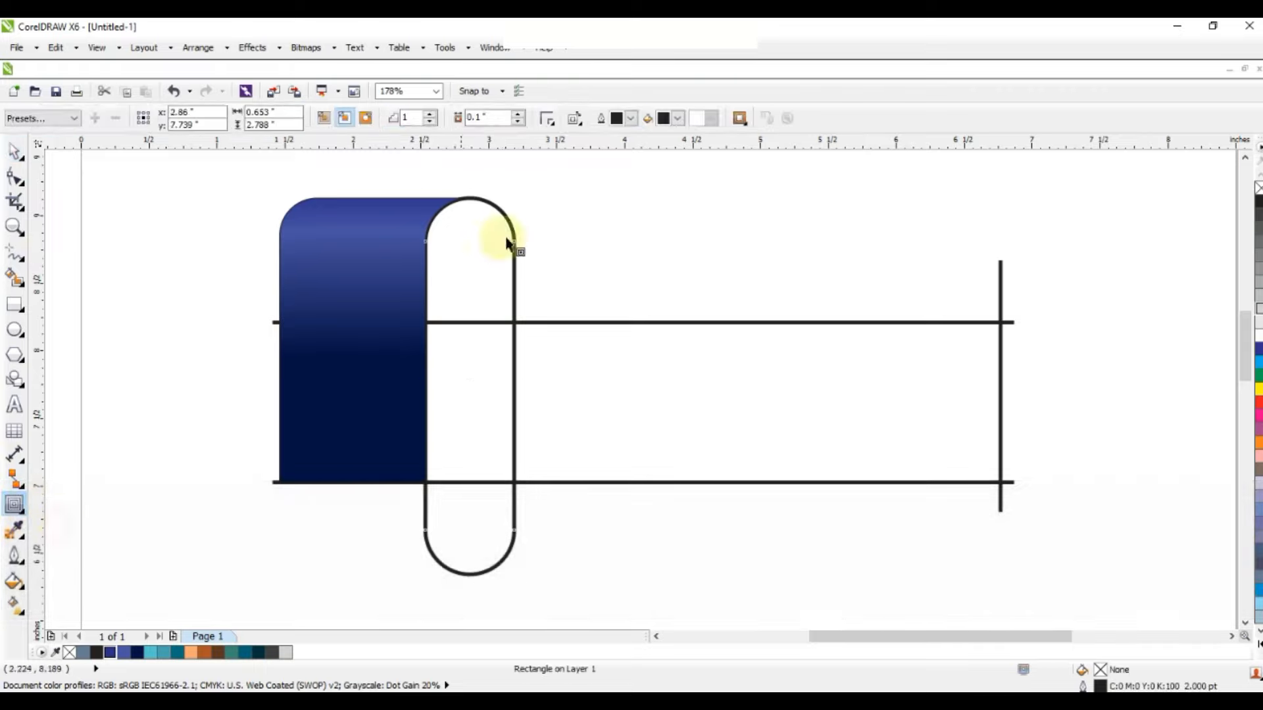
pyautogui.moveTo(478, 206); pyautogui.dragTo(473, 210)
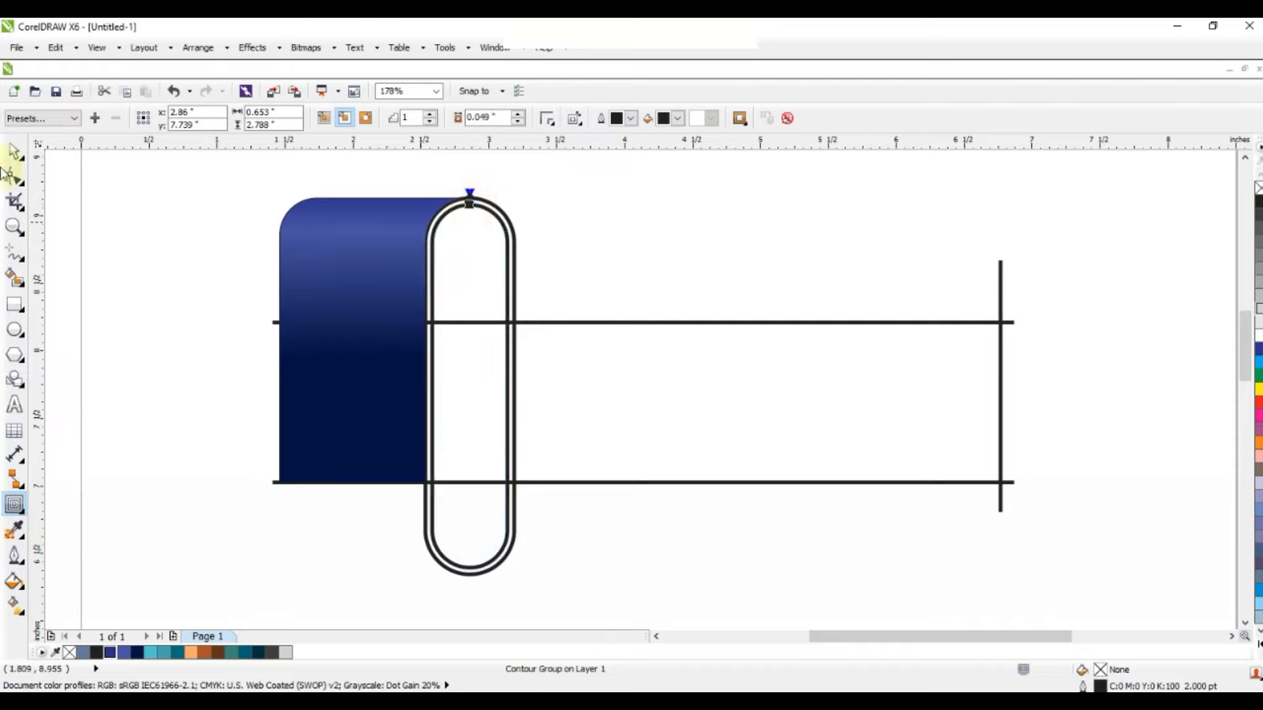
# Break the pill's contour group apart into separate outlines and deselect them.
pyautogui.click(15, 155)
pyautogui.click(198, 48)
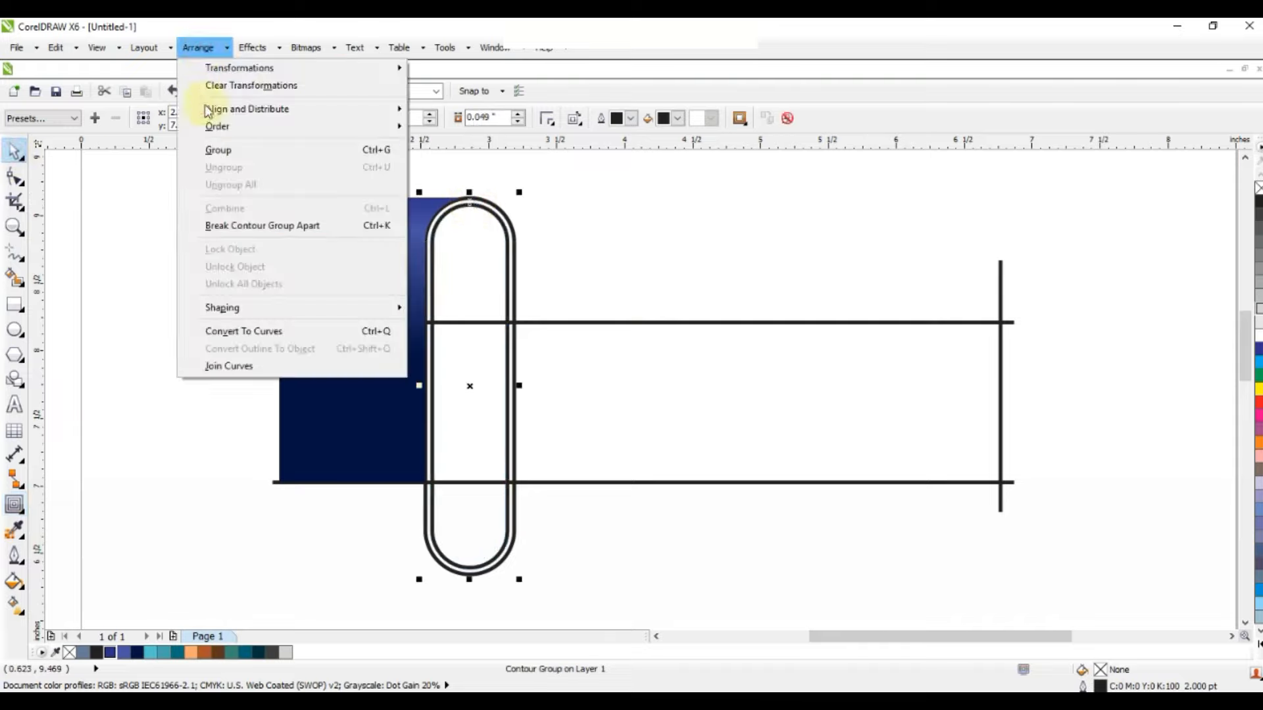
pyautogui.click(211, 227)
pyautogui.click(188, 254)
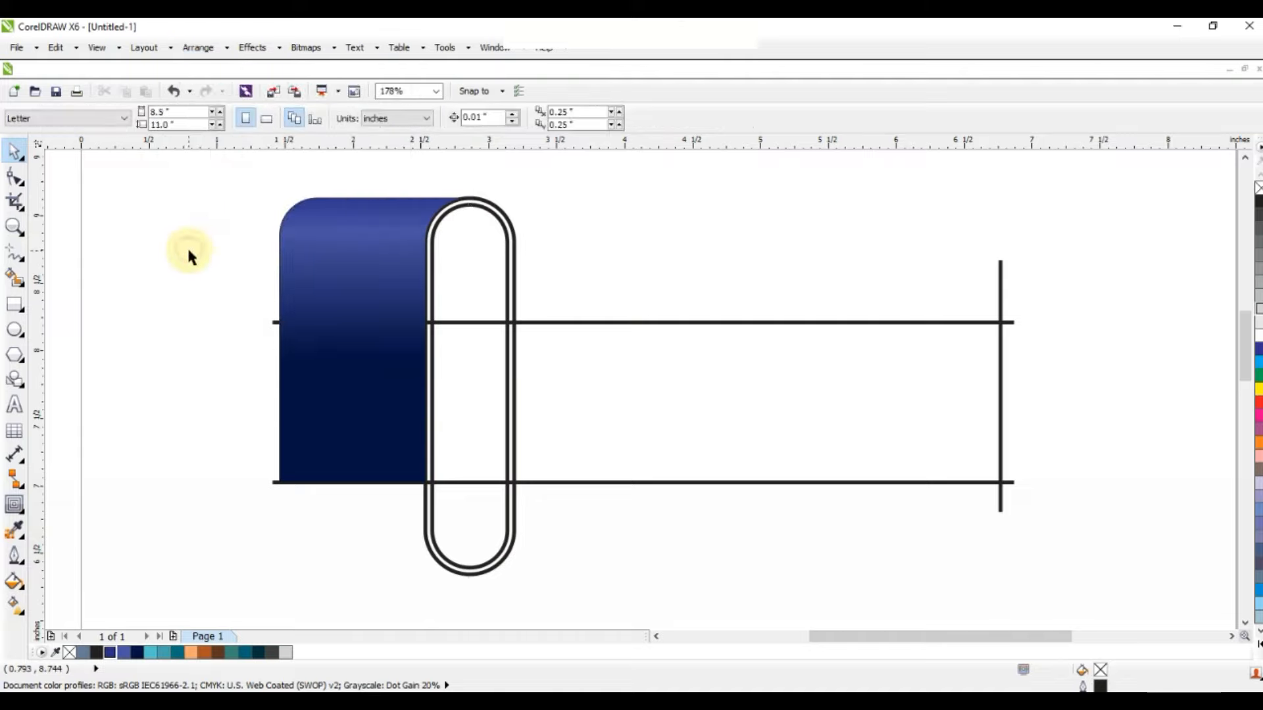
# Smart-fill the arched ring, the pill's middle section, the long section between the lines and the arch interior as separate shapes.
pyautogui.click(14, 278)
pyautogui.click(493, 211)
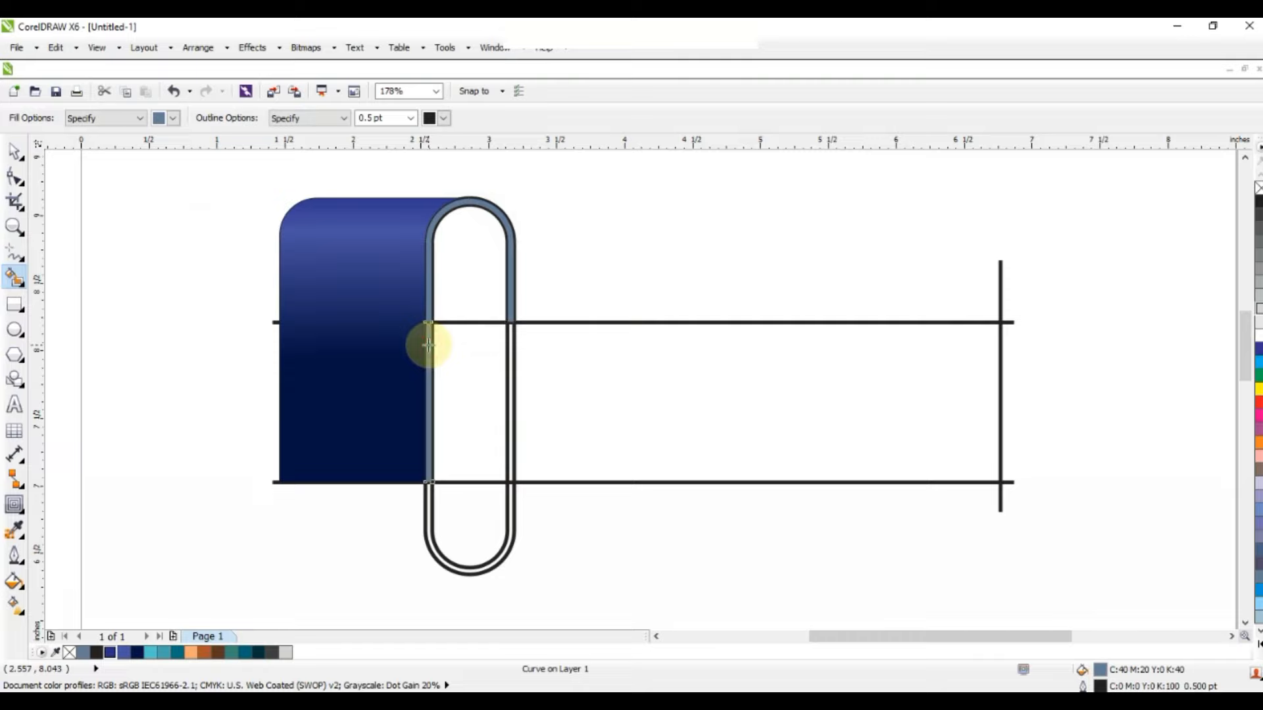
pyautogui.click(464, 354)
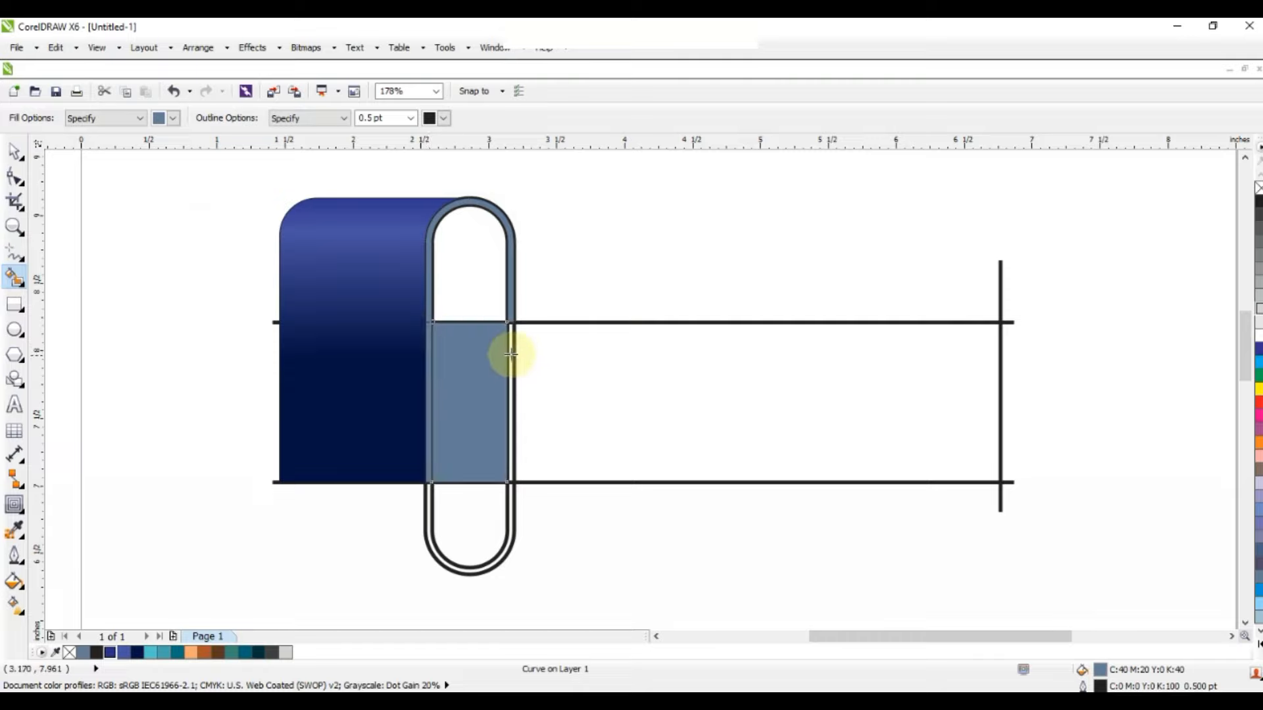
pyautogui.click(586, 365)
pyautogui.click(462, 295)
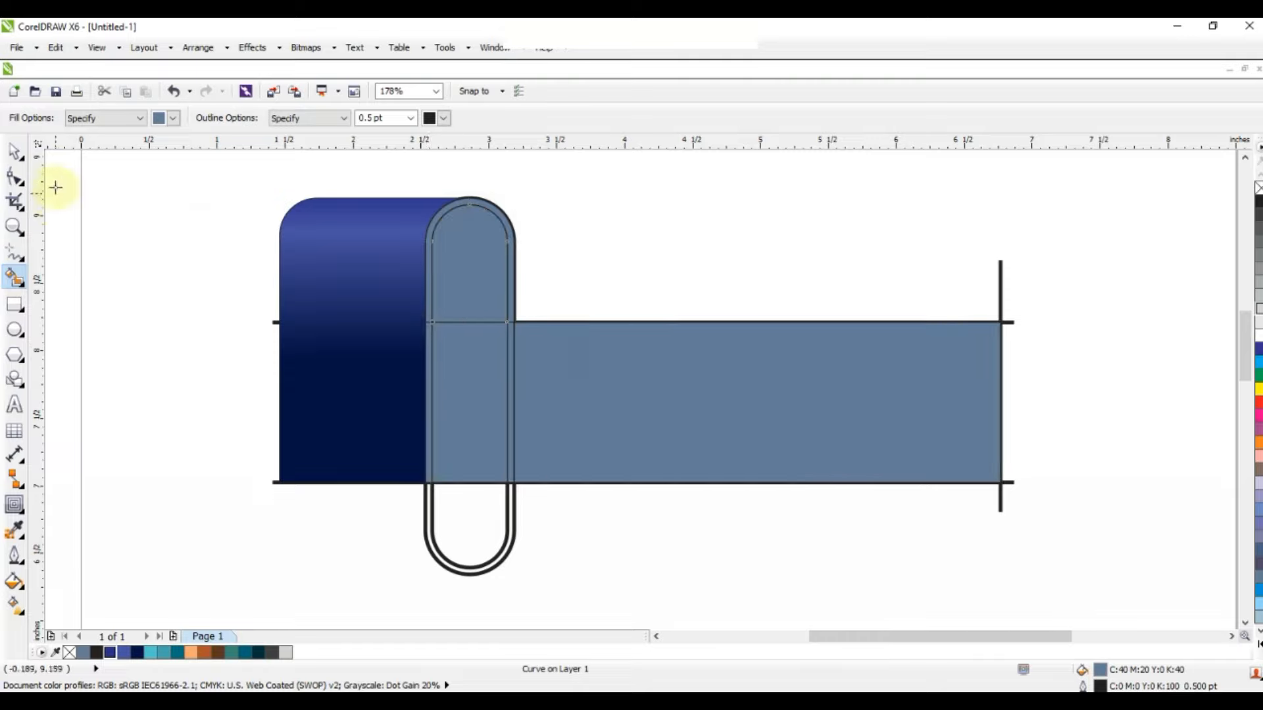
# Delete the construction geometry: both pill outlines, the vertical end line and the horizontal guide lines.
pyautogui.click(15, 157)
pyautogui.click(509, 530)
pyautogui.press('Delete')
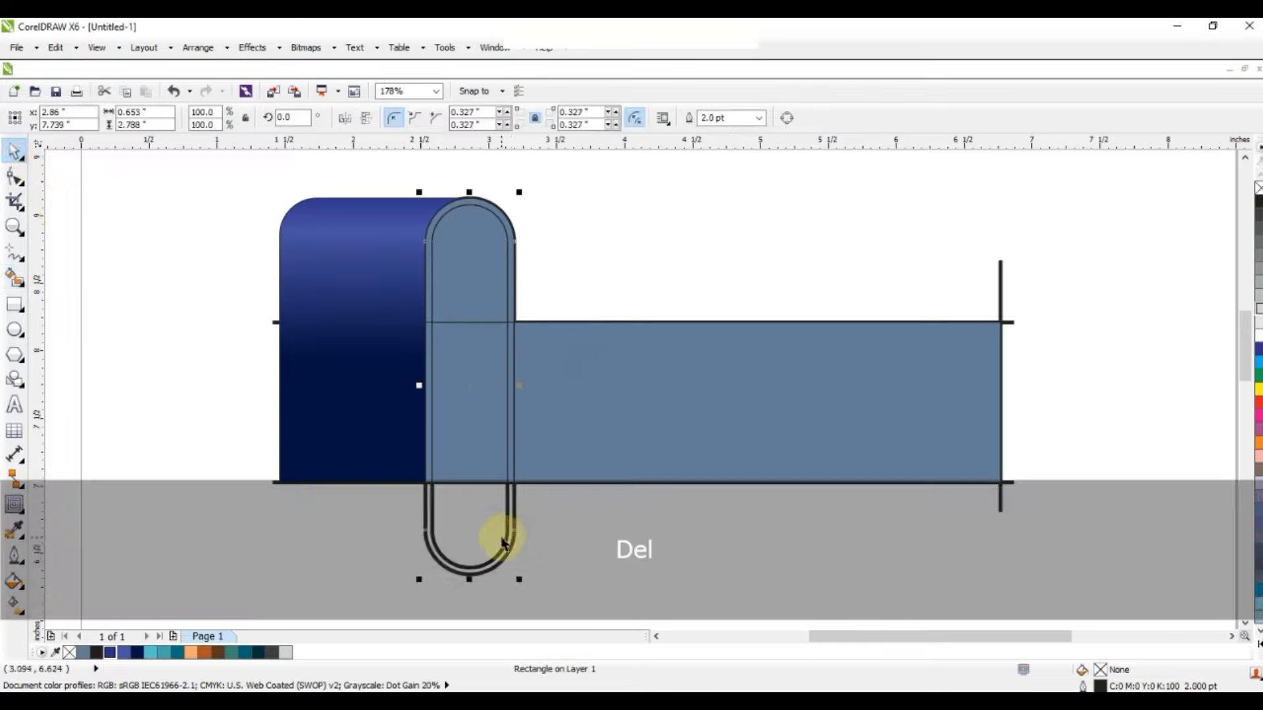
pyautogui.click(506, 547)
pyautogui.press('Delete')
pyautogui.click(1000, 289)
pyautogui.press('Delete')
pyautogui.press('Delete')
pyautogui.click(1009, 484)
pyautogui.press('Delete')
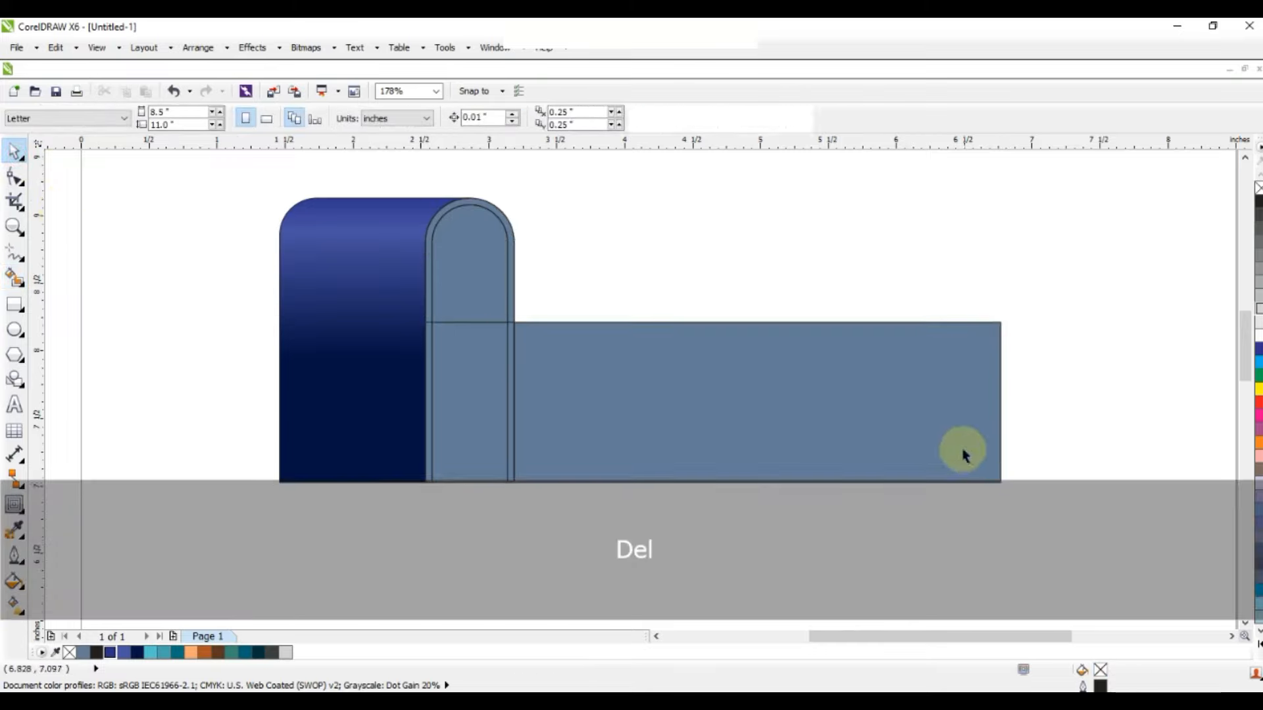
# Weld the long rectangular section to the adjoining filled section between the pill's sides.
pyautogui.click(589, 388)
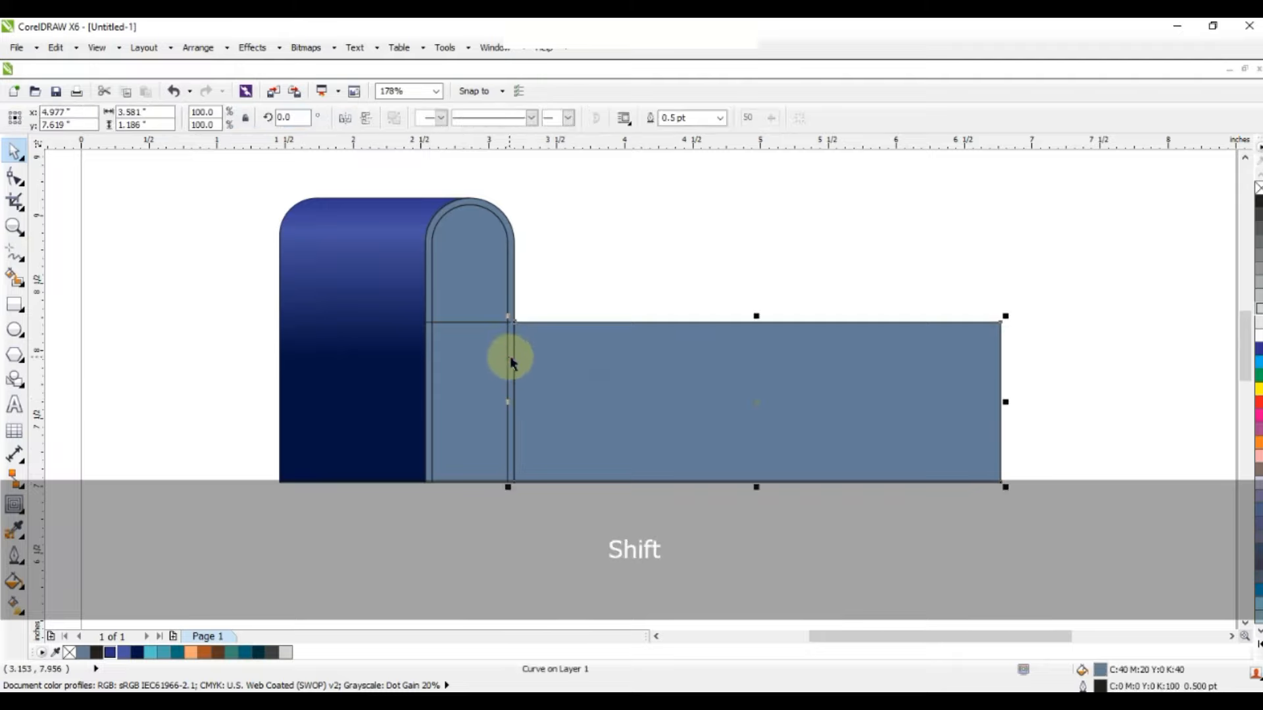
pyautogui.keyDown('shift'); pyautogui.click(485, 363); pyautogui.keyUp('shift')
pyautogui.click(490, 118)
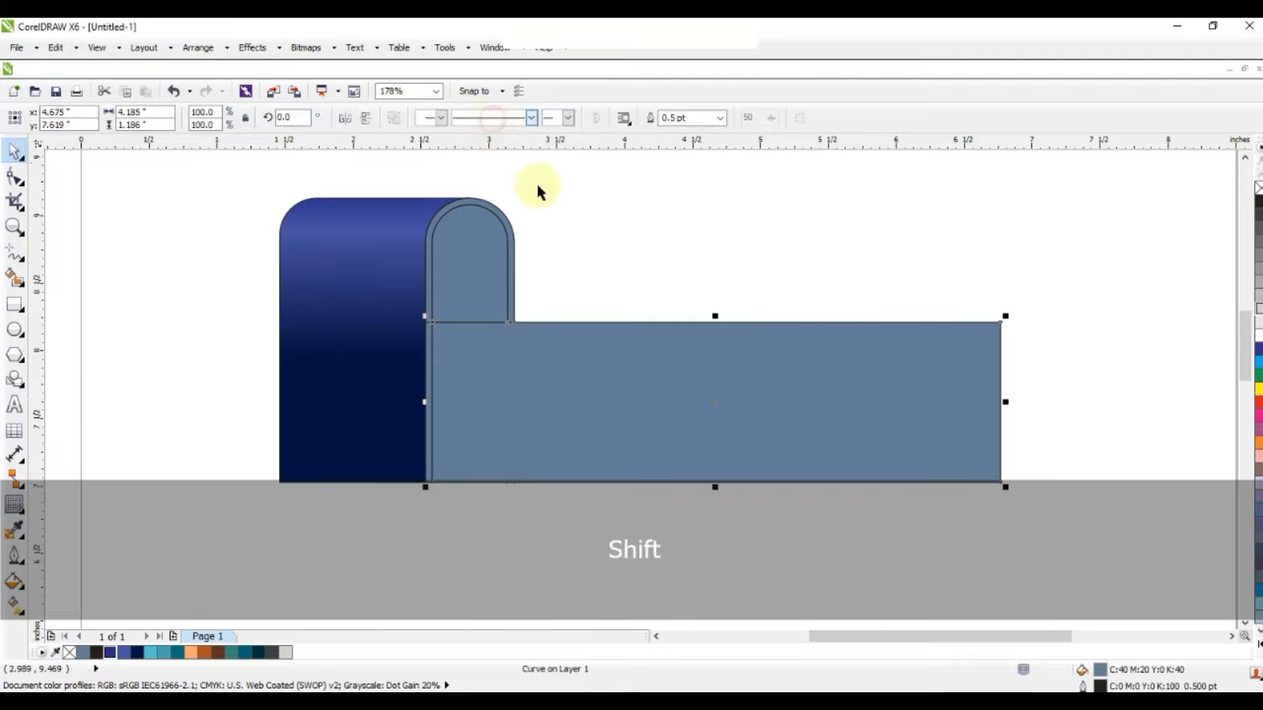
pyautogui.click(598, 215)
# Weld the arched ring to the narrow vertical strip and fill the combined shape with dark navy.
pyautogui.click(469, 200)
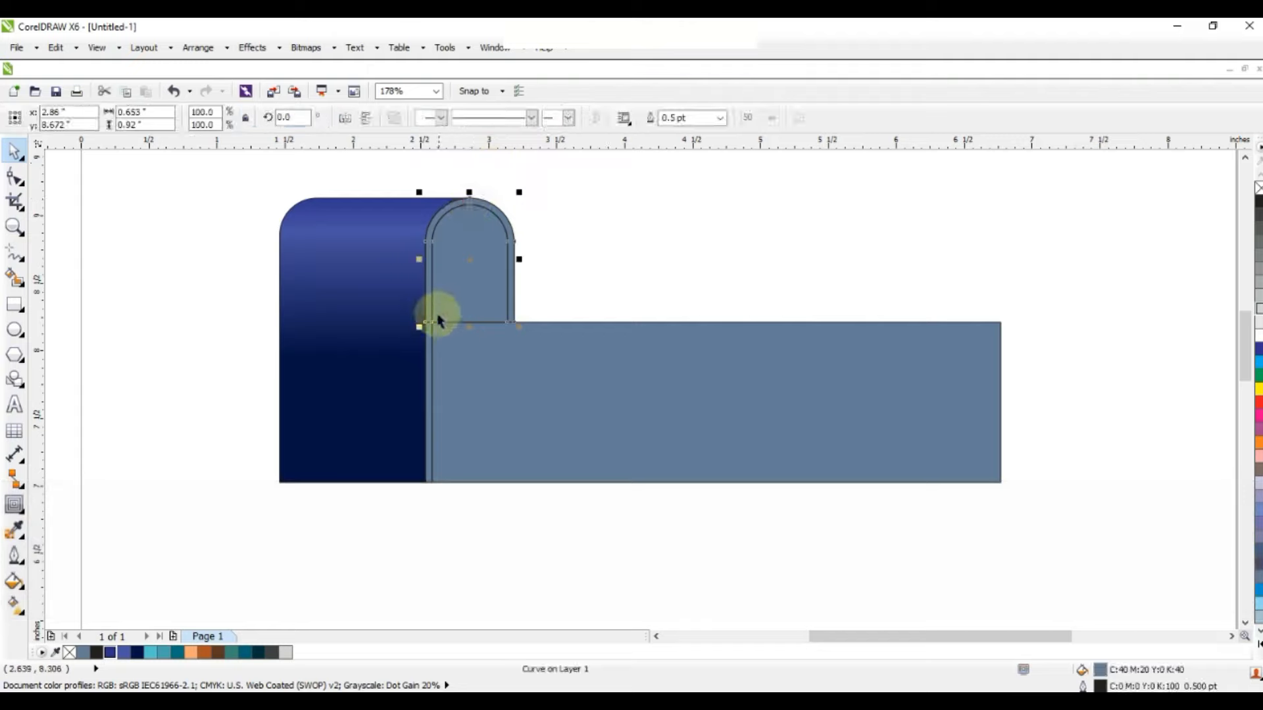
pyautogui.keyDown('shift'); pyautogui.click(439, 320); pyautogui.keyUp('shift')
pyautogui.click(488, 119)
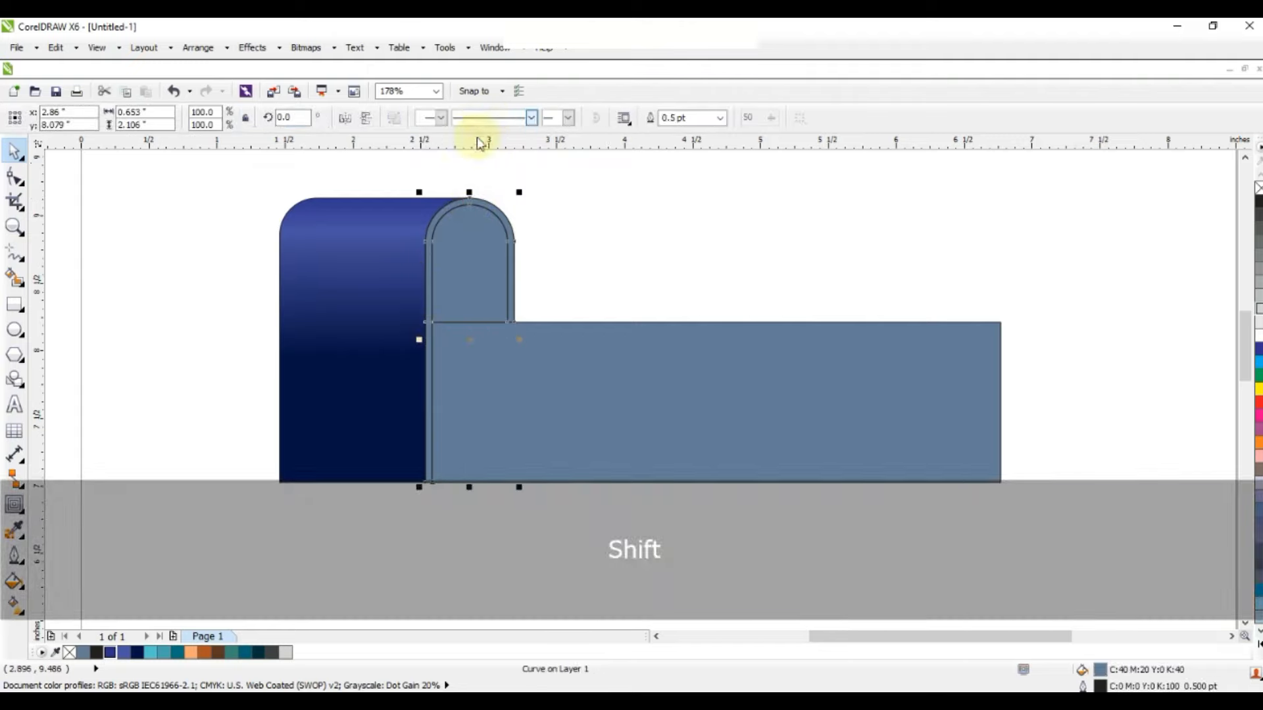
pyautogui.click(138, 652)
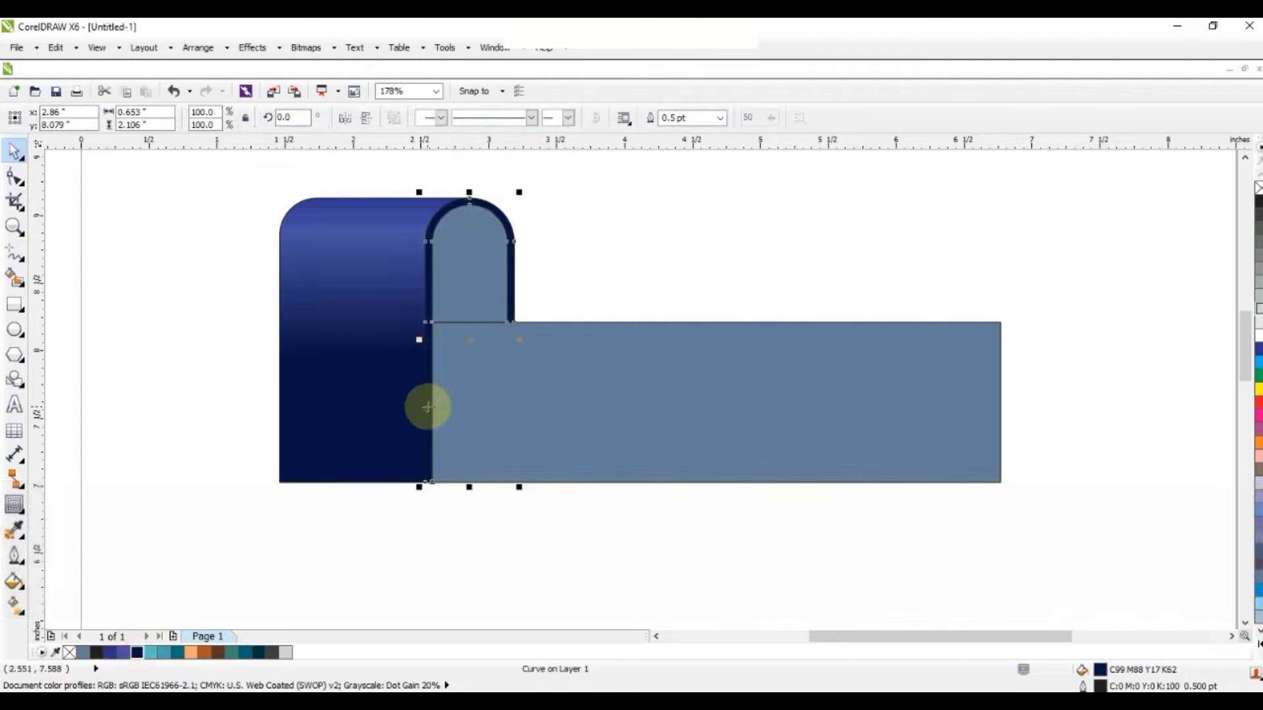
# Give the arched edge a diagonal linear gradient from navy at the lower left to lighter blue at the upper right.
pyautogui.press('g')
pyautogui.moveTo(425, 377); pyautogui.dragTo(473, 227)
pyautogui.moveTo(124, 652); pyautogui.dragTo(446, 345)
pyautogui.moveTo(419, 253); pyautogui.dragTo(453, 186)
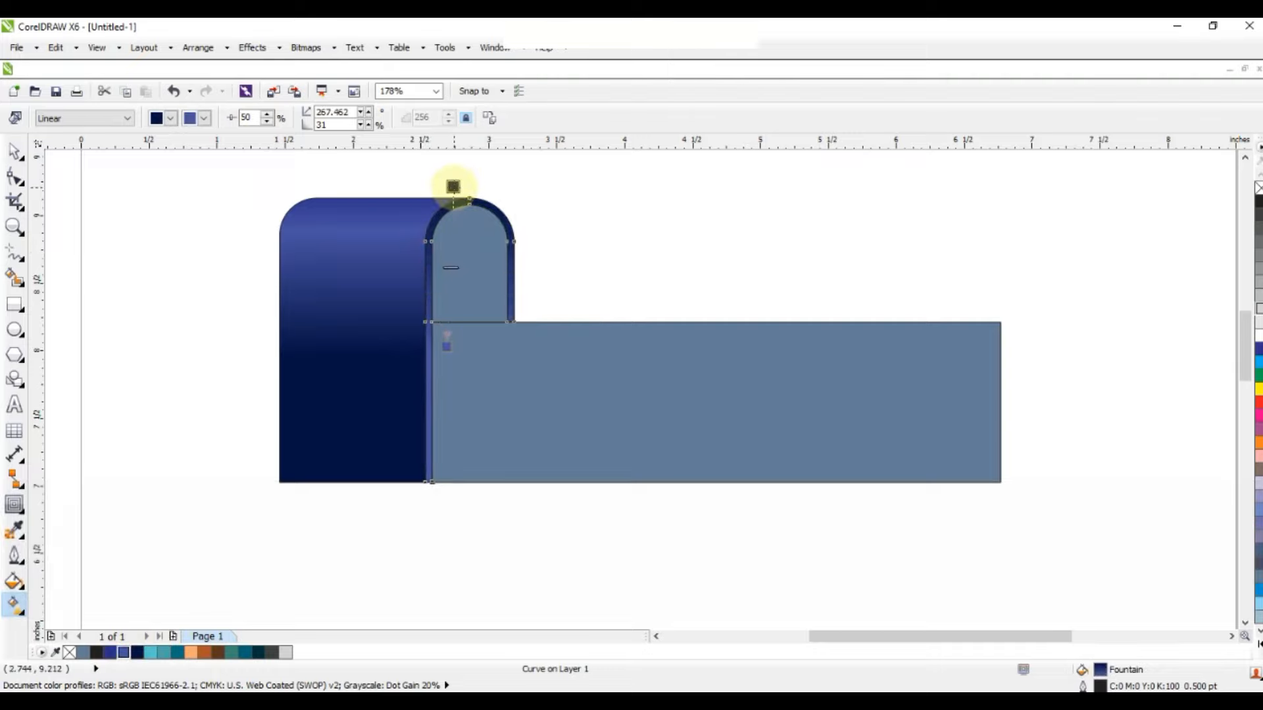
pyautogui.moveTo(446, 348); pyautogui.dragTo(406, 408)
pyautogui.moveTo(397, 421); pyautogui.dragTo(524, 204)
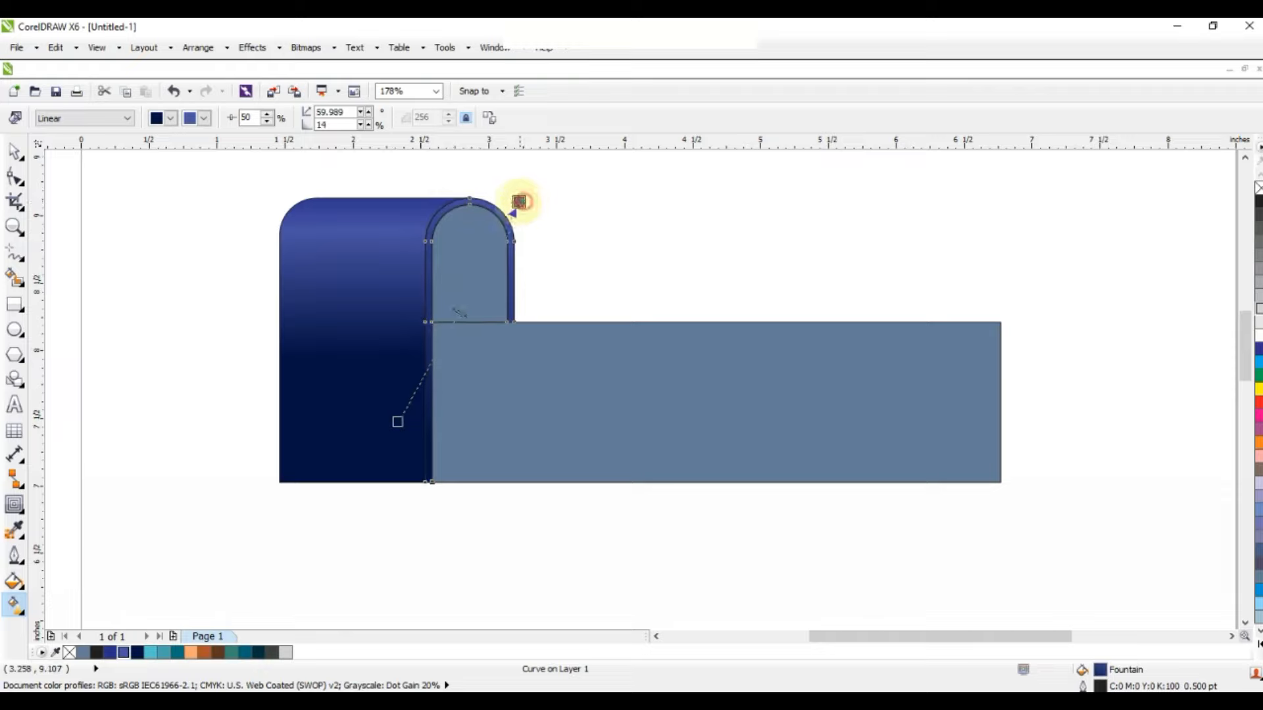
pyautogui.moveTo(394, 421); pyautogui.dragTo(374, 323)
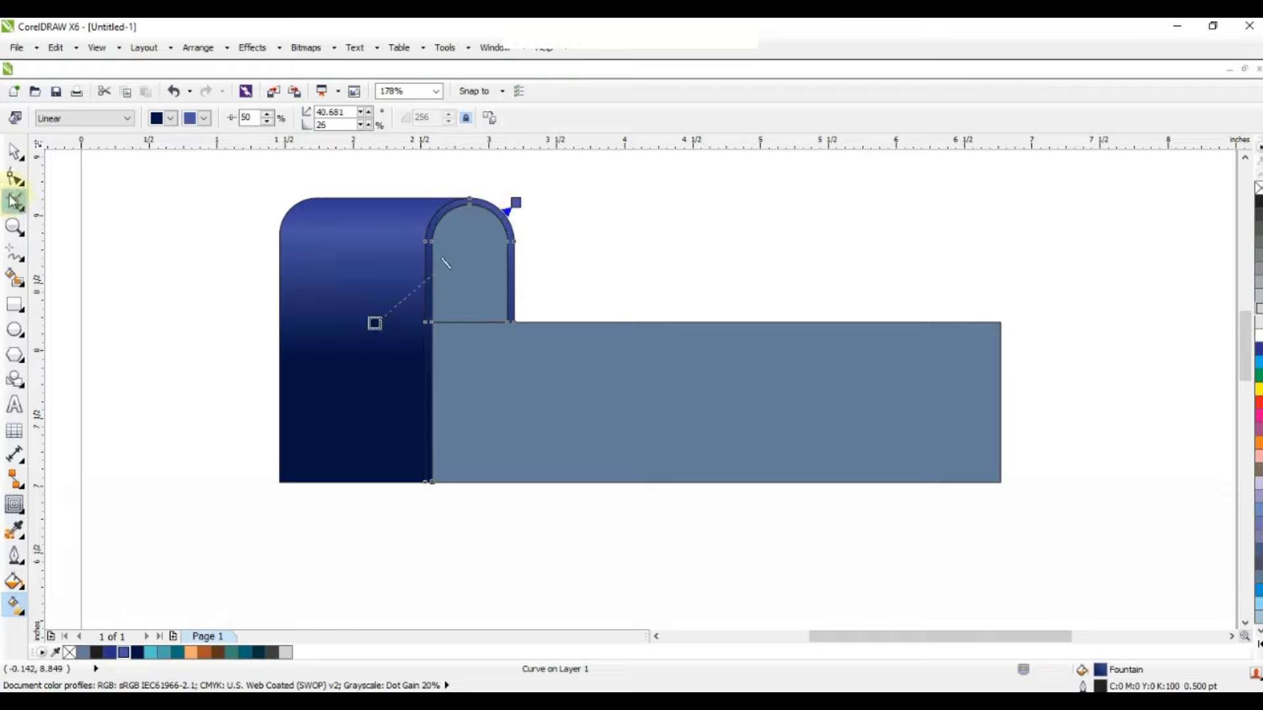
pyautogui.click(16, 160)
pyautogui.click(127, 285)
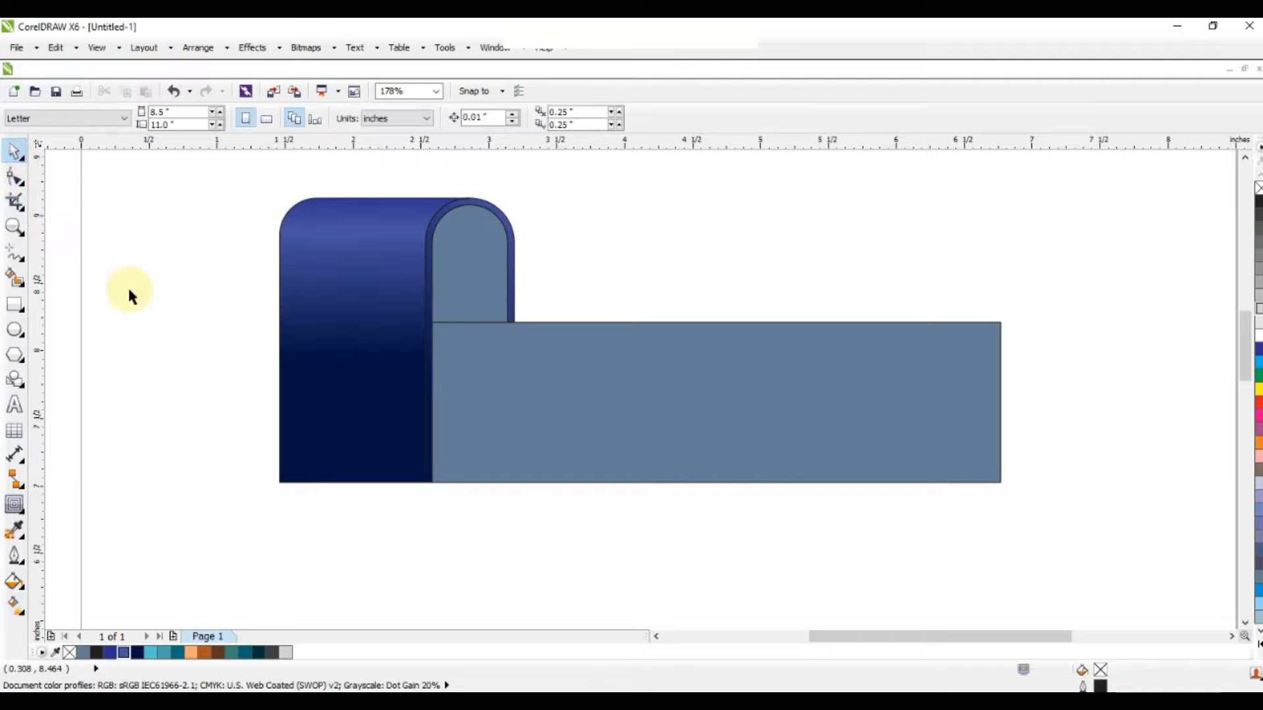
# Fill the arch interior with a vertical linear gradient from navy at the top to lighter blue at the bottom.
pyautogui.click(463, 285)
pyautogui.click(140, 652)
pyautogui.press('g')
pyautogui.moveTo(467, 224)
pyautogui.mouseDown()
pyautogui.moveTo(465, 310)
pyautogui.moveTo(469, 219)
pyautogui.mouseUp()
pyautogui.click(123, 652)
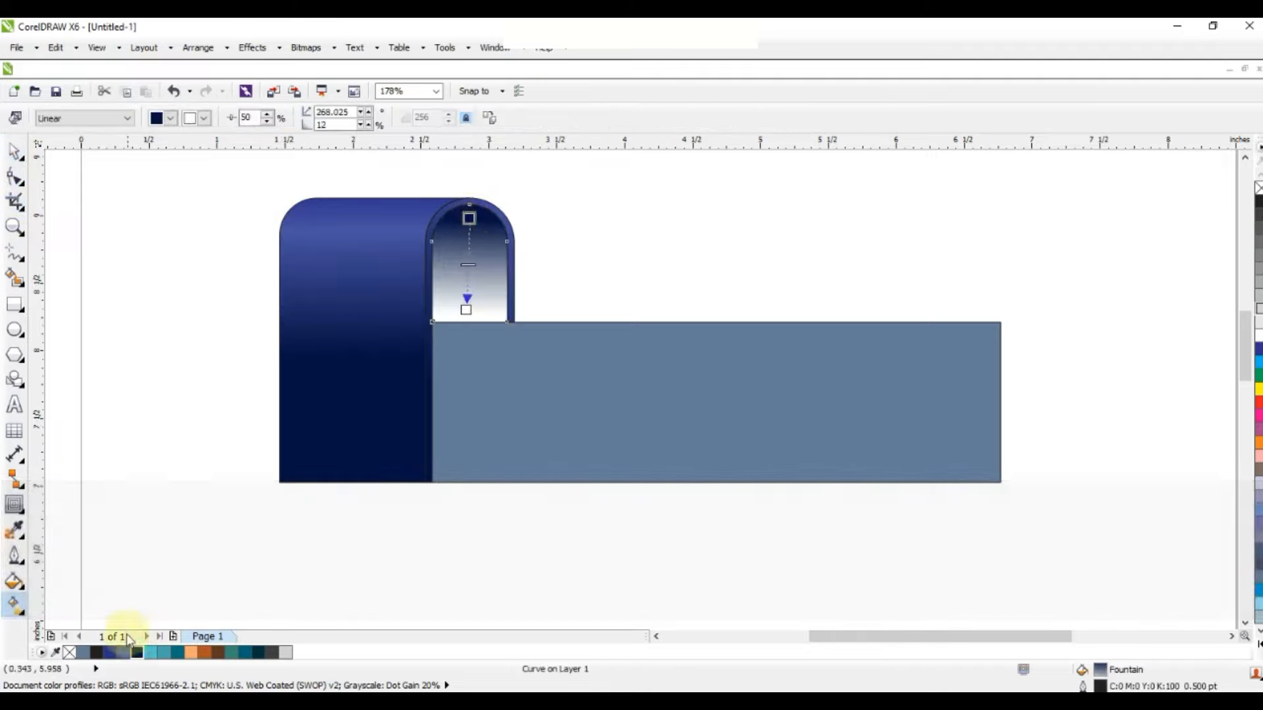
pyautogui.click(466, 308)
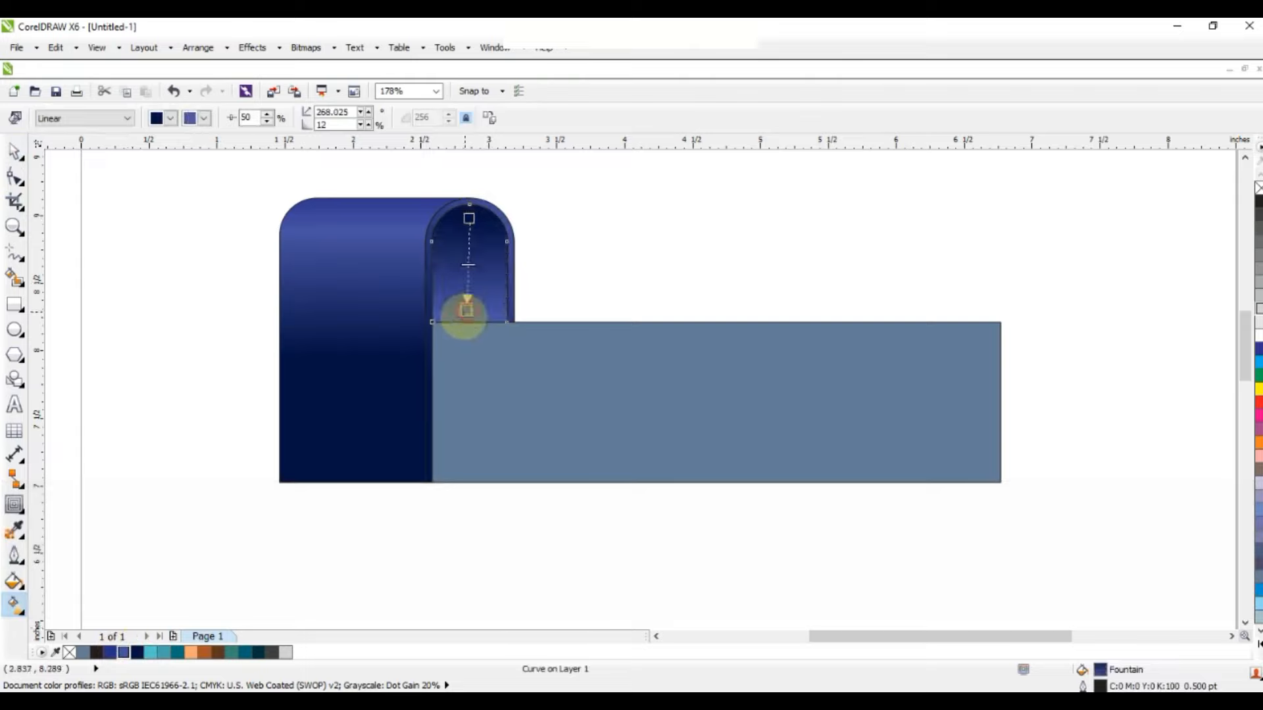
pyautogui.moveTo(466, 310); pyautogui.dragTo(463, 319)
pyautogui.click(14, 151)
pyautogui.click(64, 253)
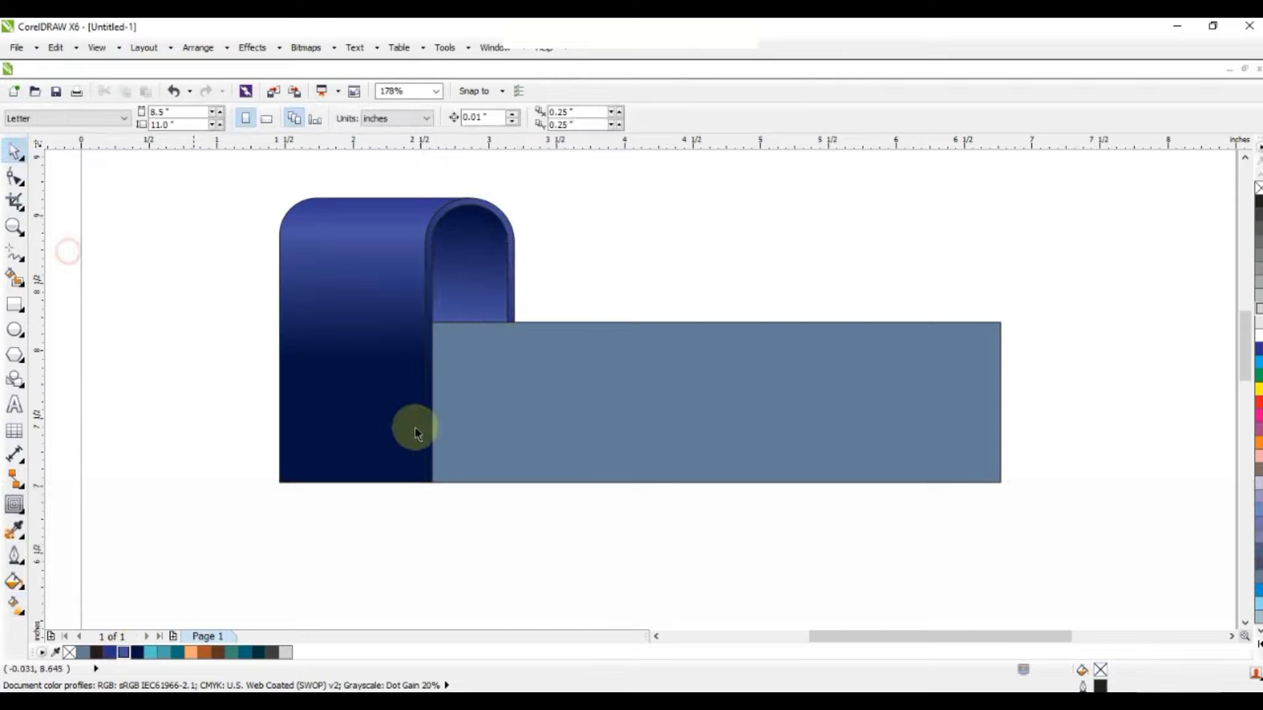
# Fill the long rectangle with a diagonal linear gradient from 80% black at its lower-left corner to white.
pyautogui.click(479, 398)
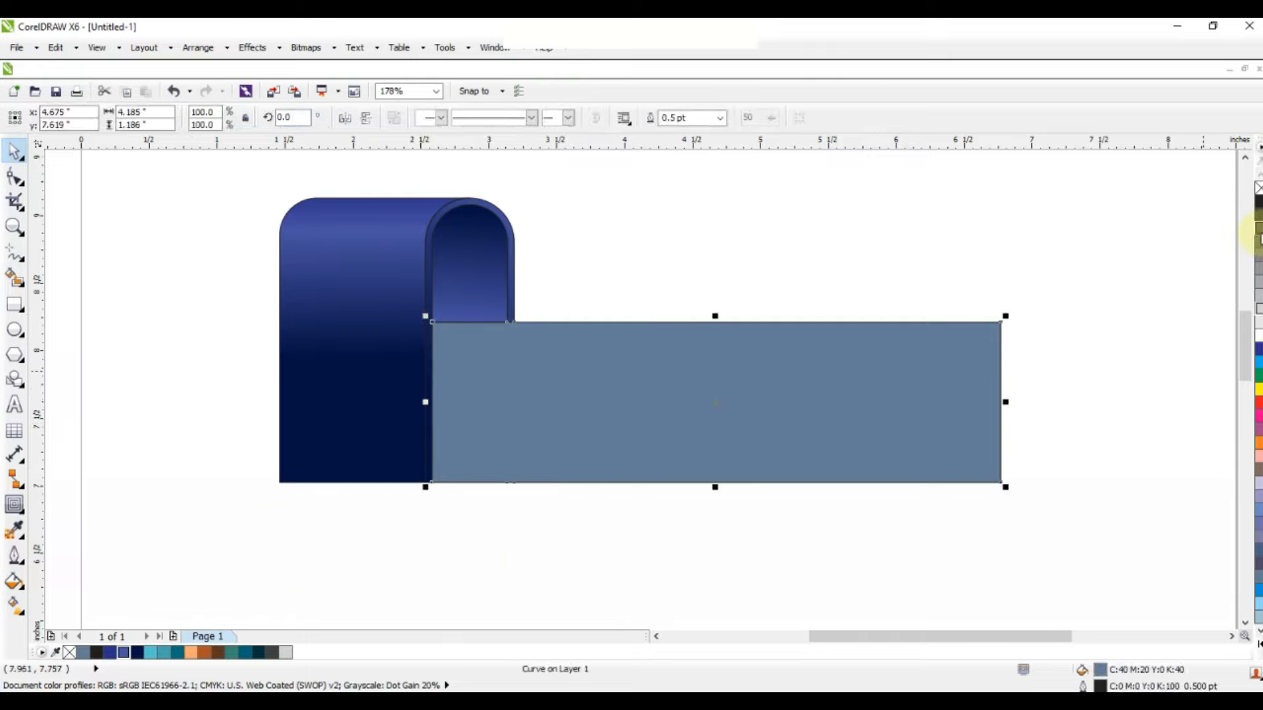
pyautogui.click(1257, 230)
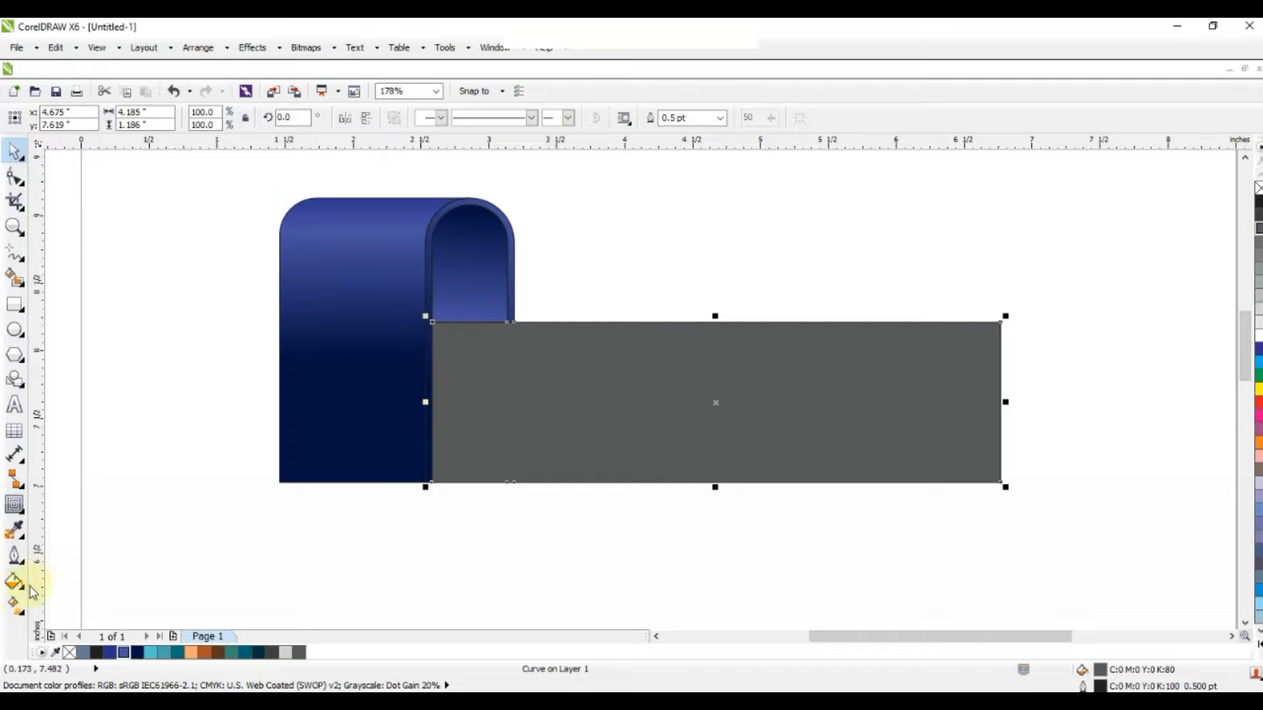
pyautogui.click(16, 605)
pyautogui.moveTo(540, 424); pyautogui.dragTo(620, 389)
pyautogui.moveTo(461, 463); pyautogui.dragTo(414, 489)
pyautogui.moveTo(518, 440); pyautogui.dragTo(477, 457)
pyautogui.moveTo(551, 375); pyautogui.dragTo(566, 368)
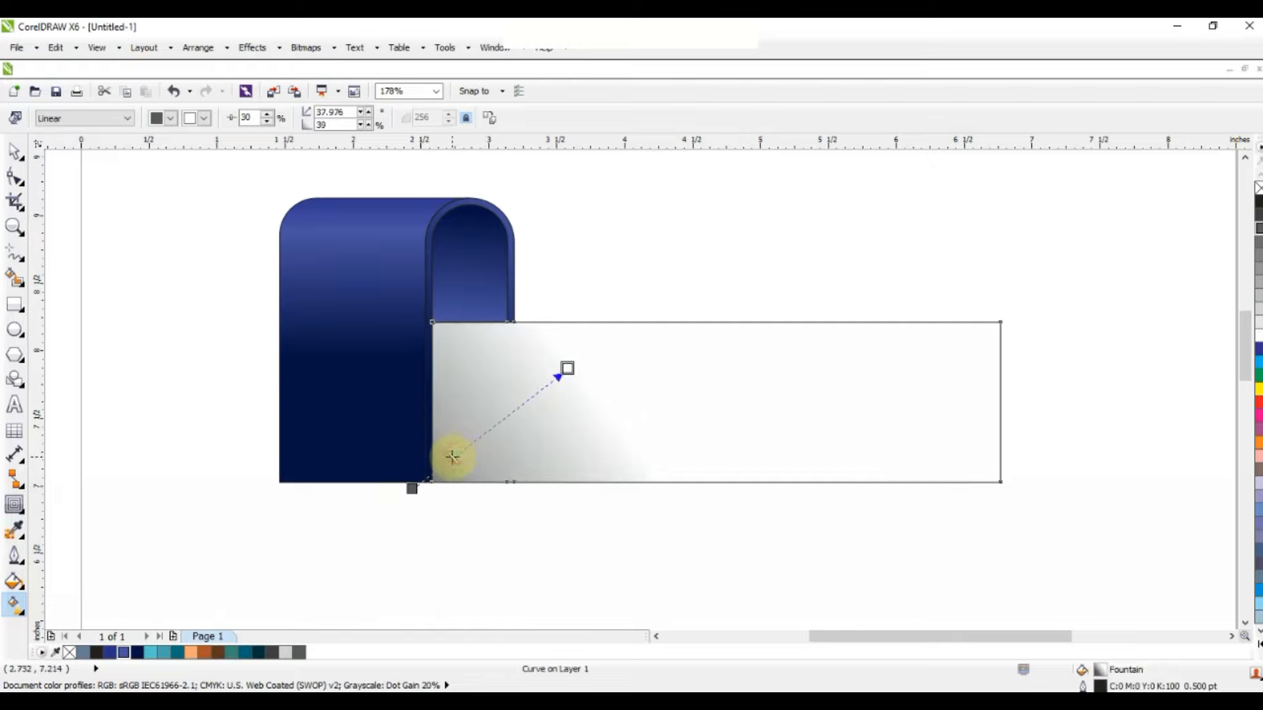
pyautogui.click(14, 152)
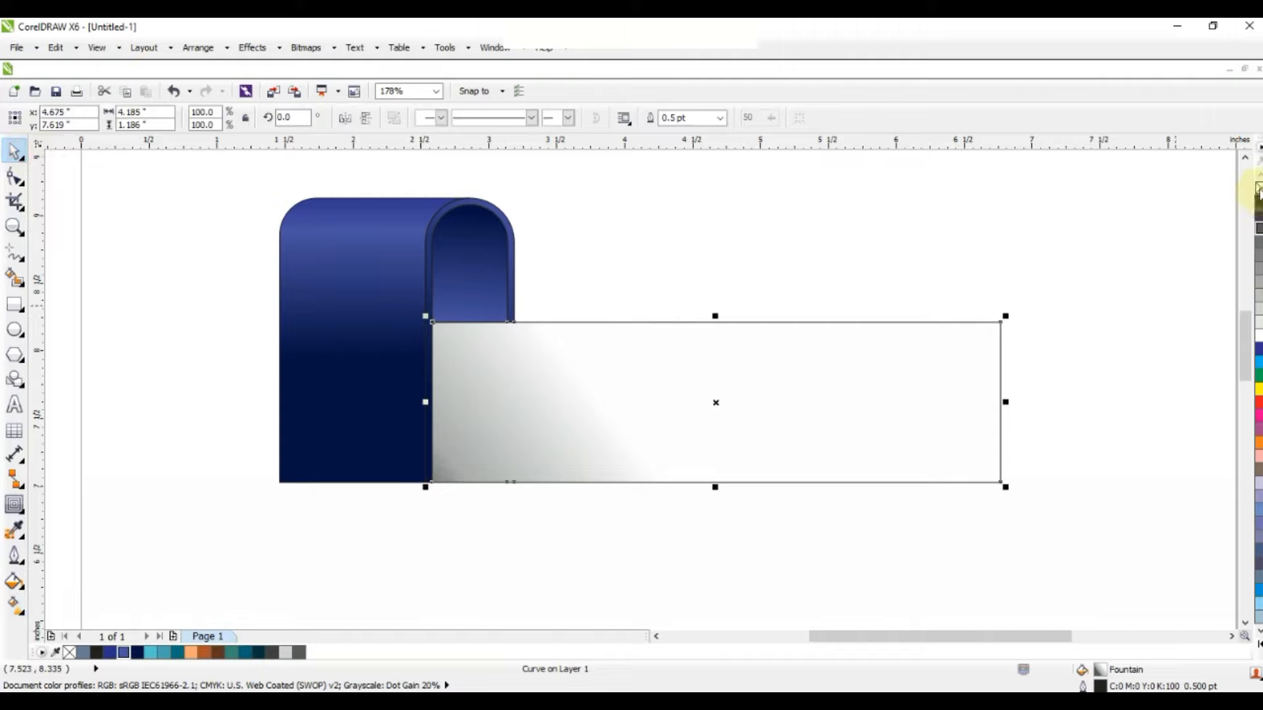
pyautogui.click(707, 260)
# Draw a background rectangle about 7.06 by 9.08 in around the banner, covering most of the page.
pyautogui.press('F3')
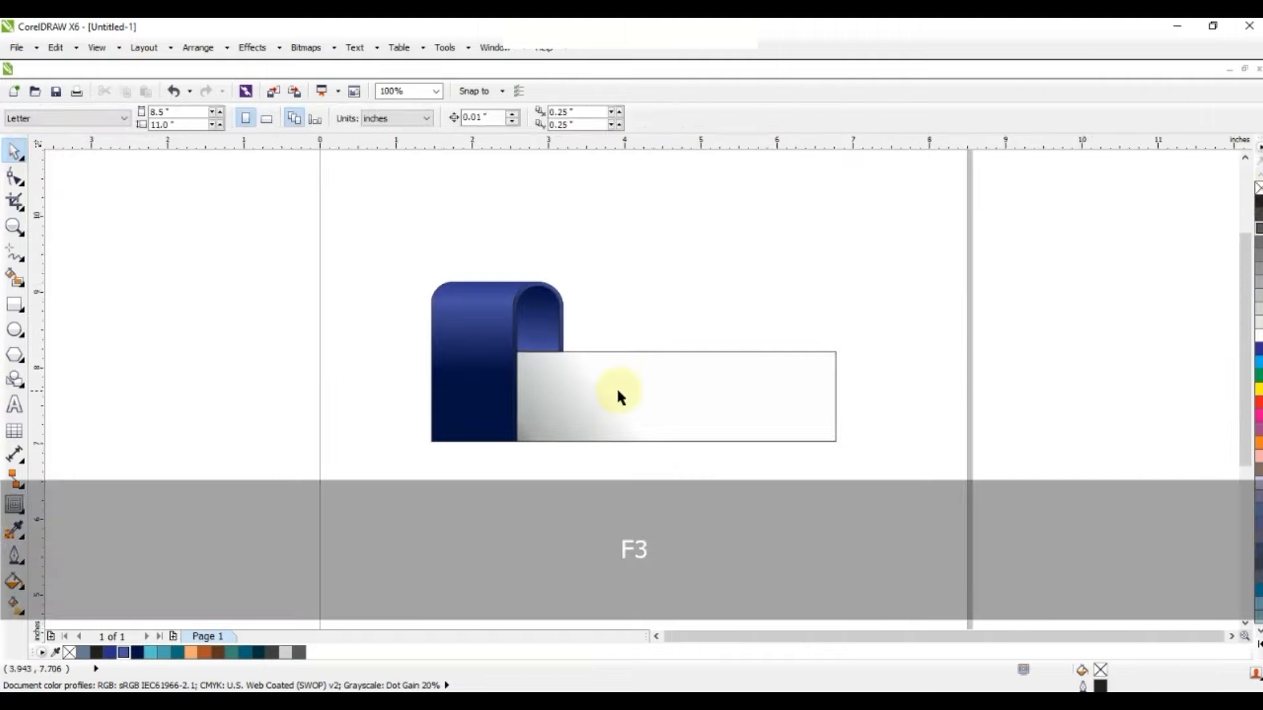
pyautogui.click(16, 305)
pyautogui.moveTo(497, 277); pyautogui.dragTo(768, 616)
pyautogui.moveTo(767, 620); pyautogui.dragTo(767, 621)
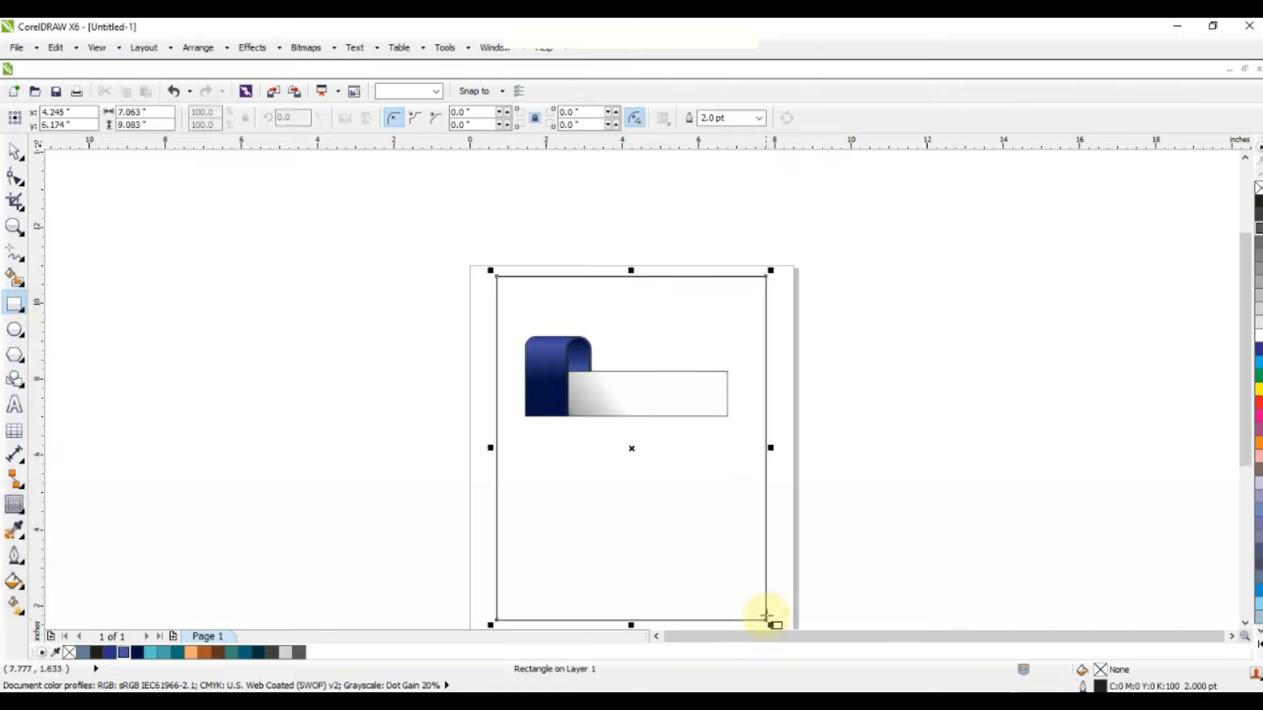
pyautogui.click(9, 156)
pyautogui.click(352, 359)
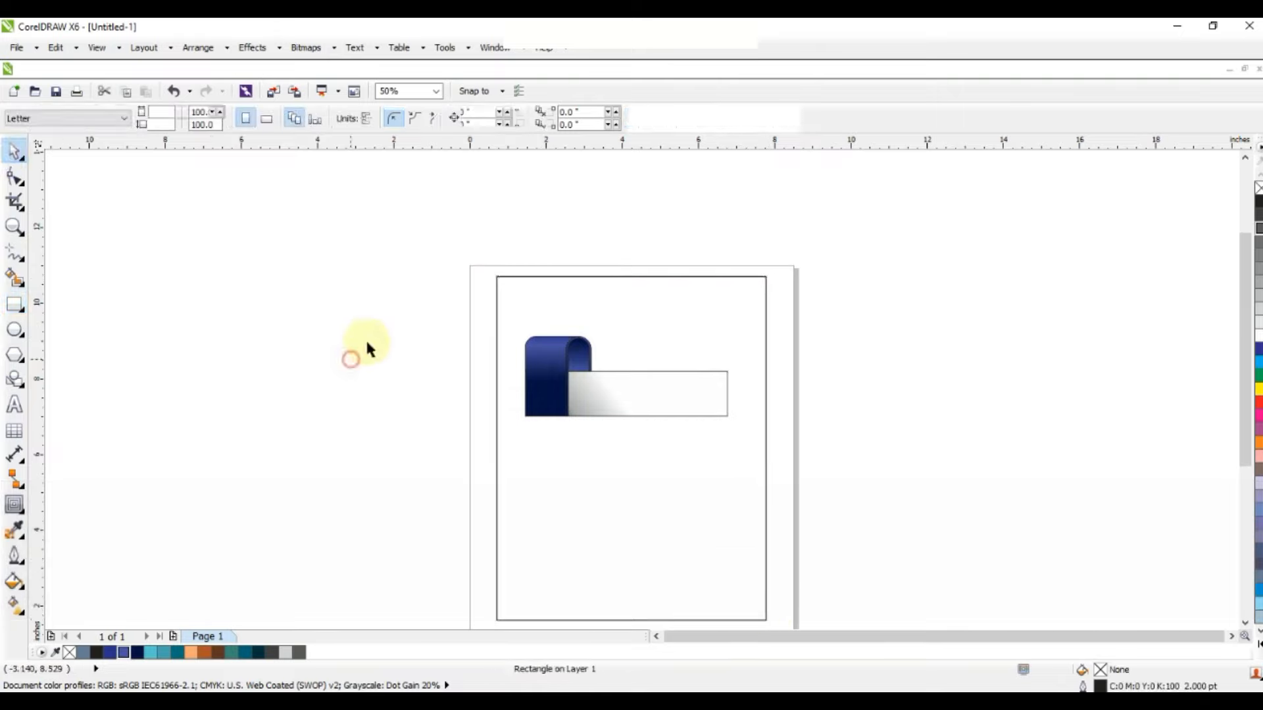
# Fill the background rectangle with 20% black and send it behind the banner.
pyautogui.click(728, 352)
pyautogui.click(1257, 315)
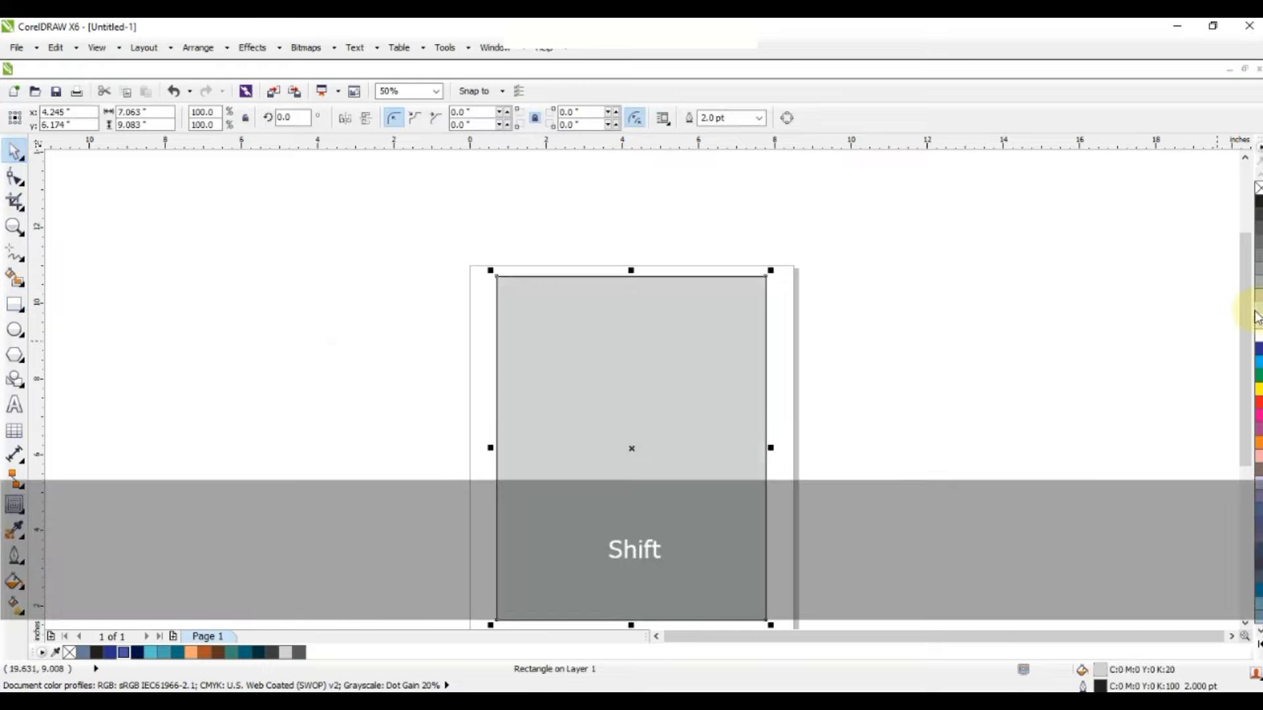
pyautogui.hotkey('shift', 'pagedown')
# Remove the outlines from all banner pieces and move the banner to the lower part of the gray background.
pyautogui.hotkey('shift', 'F2')
pyautogui.press('Escape')
pyautogui.moveTo(914, 201); pyautogui.dragTo(437, 369)
pyautogui.click(1136, 244)
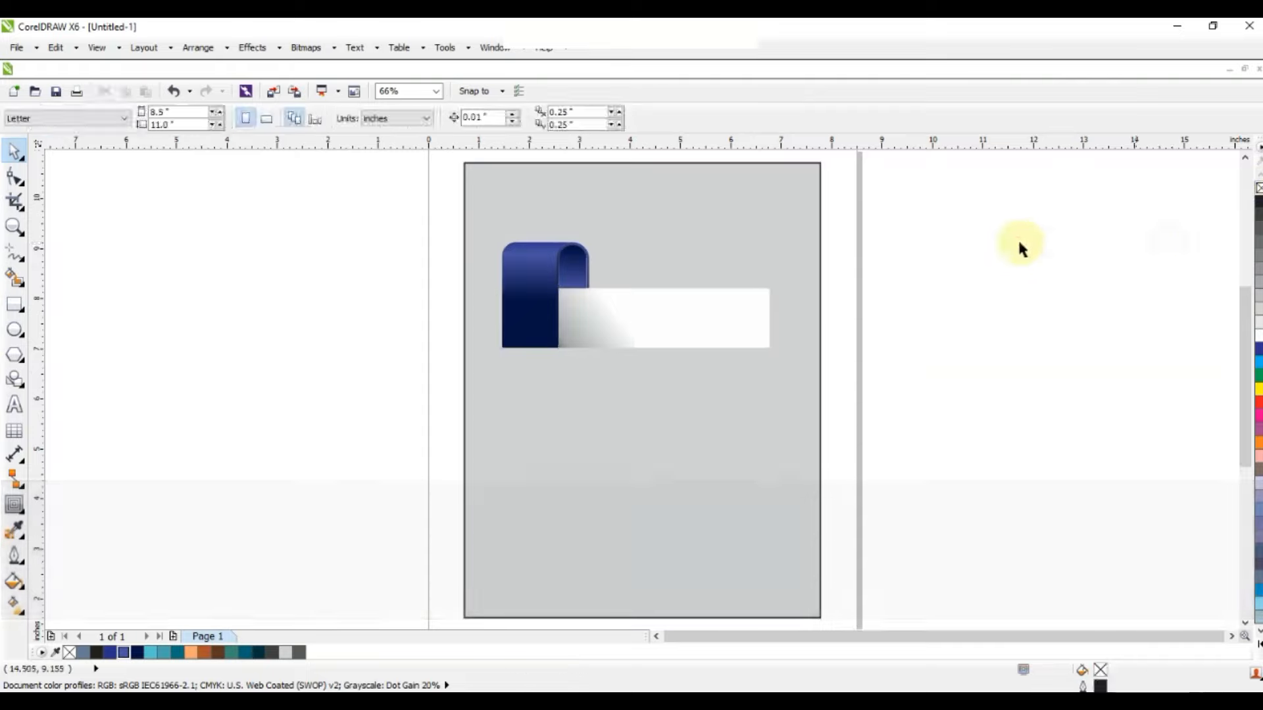
pyautogui.moveTo(973, 191); pyautogui.dragTo(522, 561)
pyautogui.click(969, 487)
# Adjust the white rectangle's gradient so its dark start node sits just inside the lower-left corner and the white node lies closer.
pyautogui.click(682, 569)
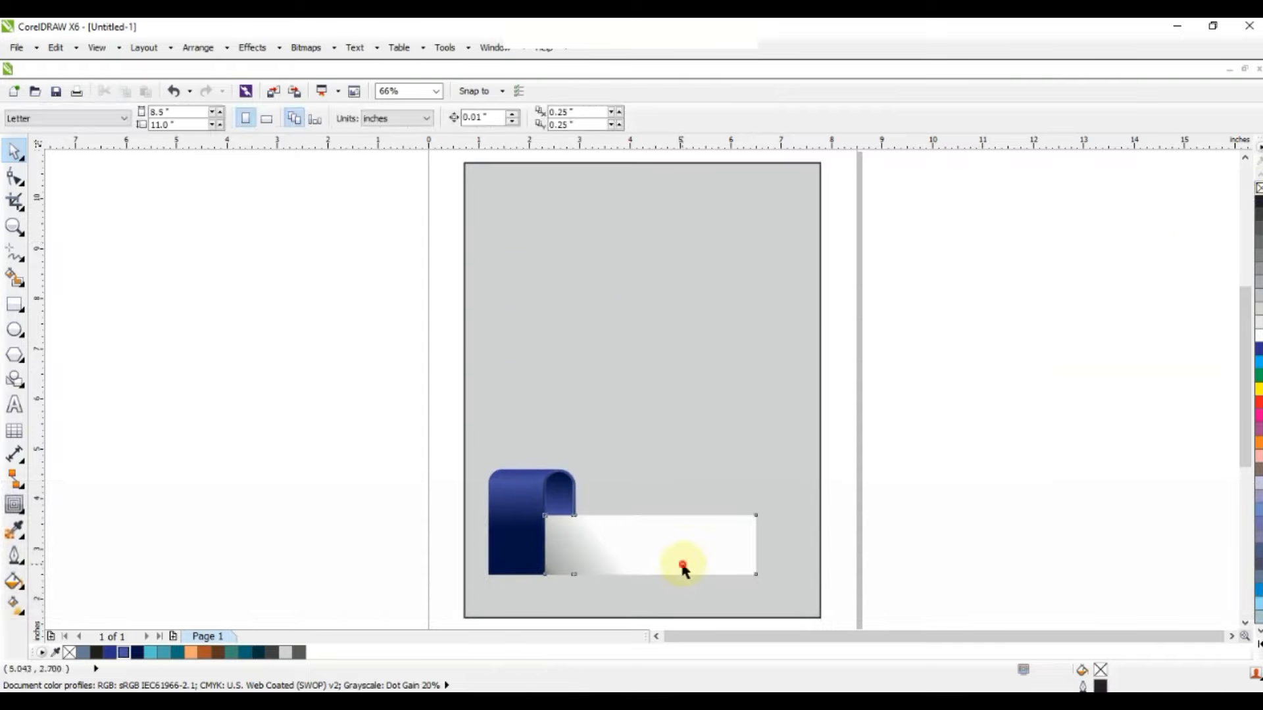
pyautogui.hotkey('shift', 'F2')
pyautogui.press('F3')
pyautogui.press('g')
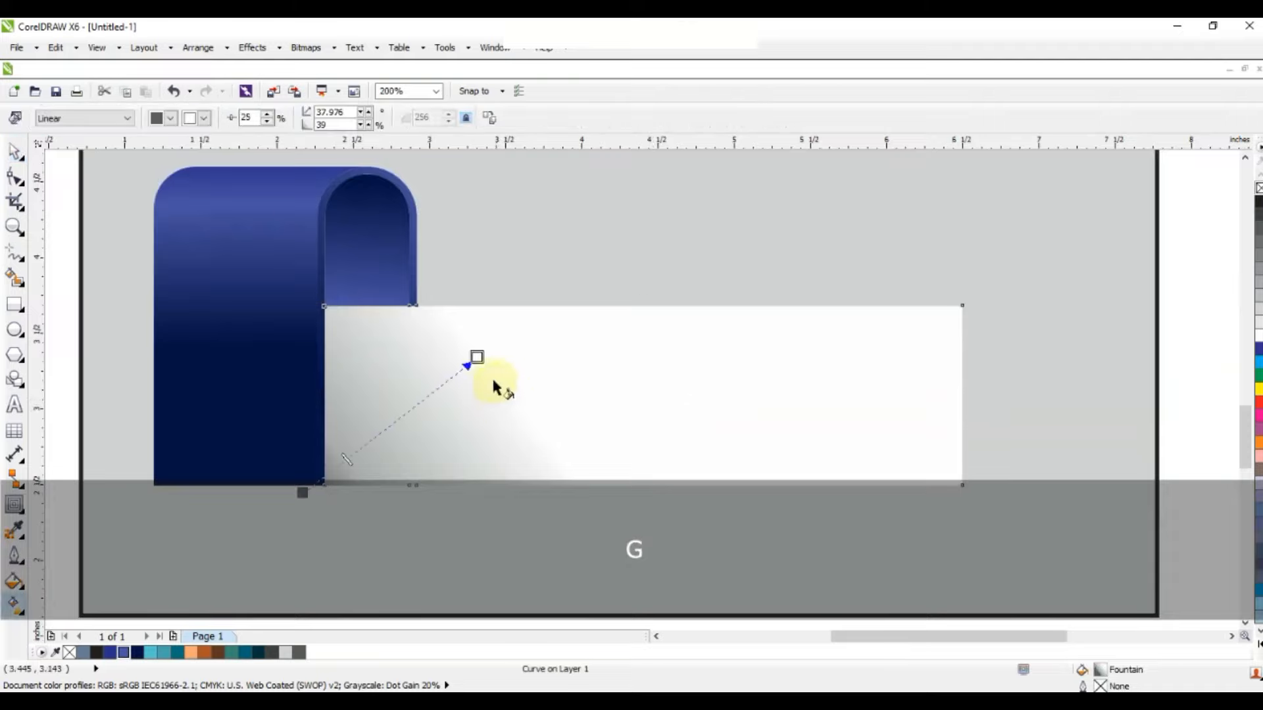
pyautogui.moveTo(476, 357); pyautogui.dragTo(459, 366)
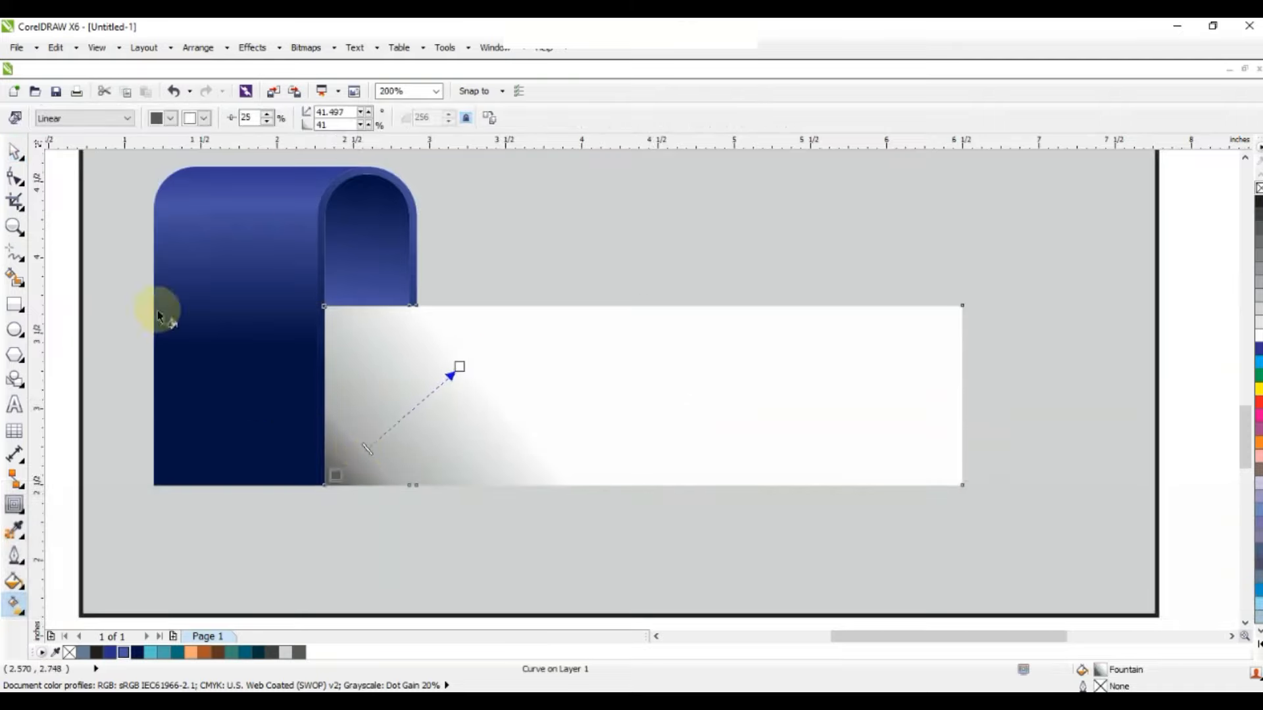
pyautogui.click(15, 150)
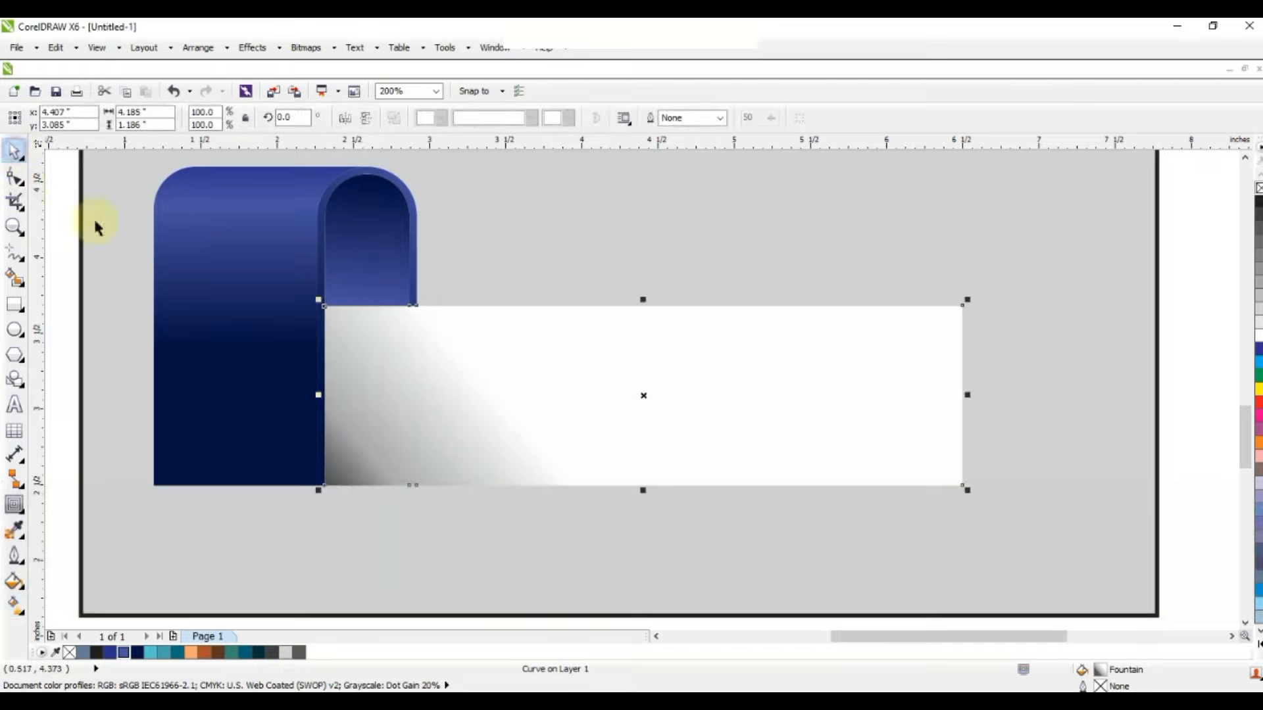
# Apply a horizontal linear transparency that fades out the white rectangle from just past its middle toward its right end.
pyautogui.click(27, 520)
pyautogui.click(91, 645)
pyautogui.moveTo(700, 402); pyautogui.dragTo(849, 410)
pyautogui.moveTo(700, 403); pyautogui.dragTo(677, 405)
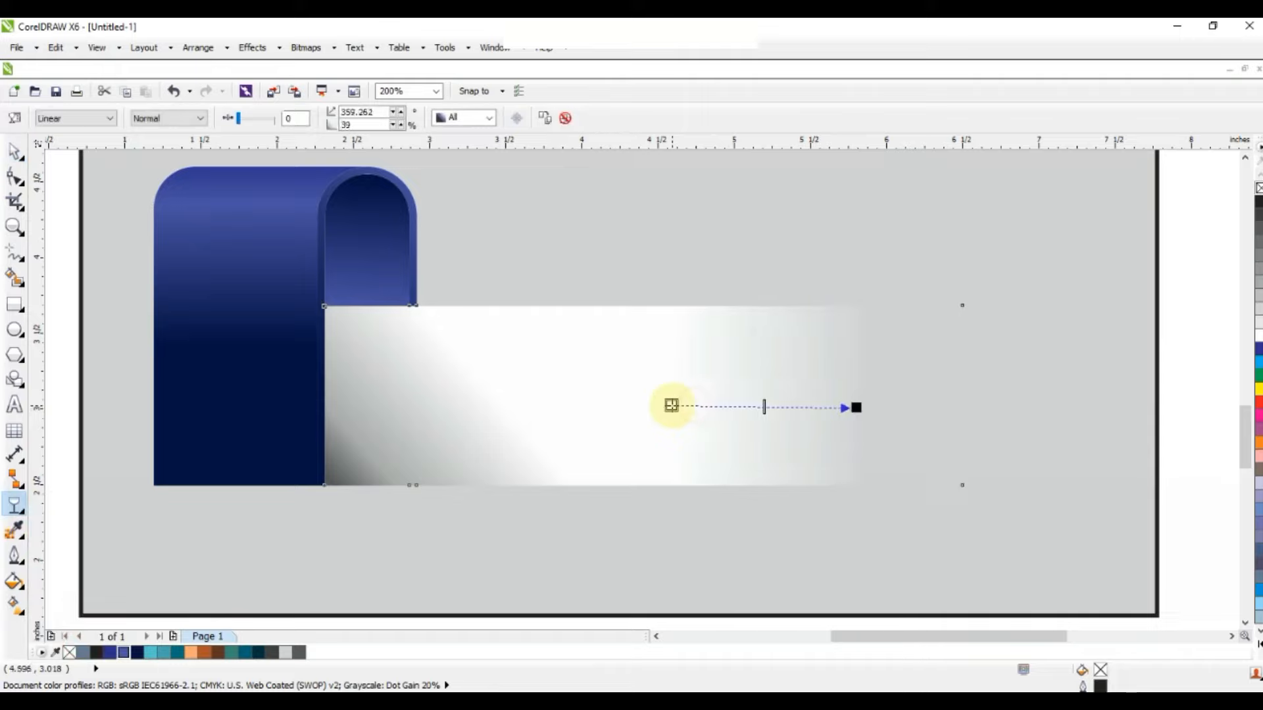
pyautogui.click(8, 157)
# Group the four banner pieces together.
pyautogui.press('F3')
pyautogui.press('Escape')
pyautogui.moveTo(649, 412); pyautogui.dragTo(327, 459)
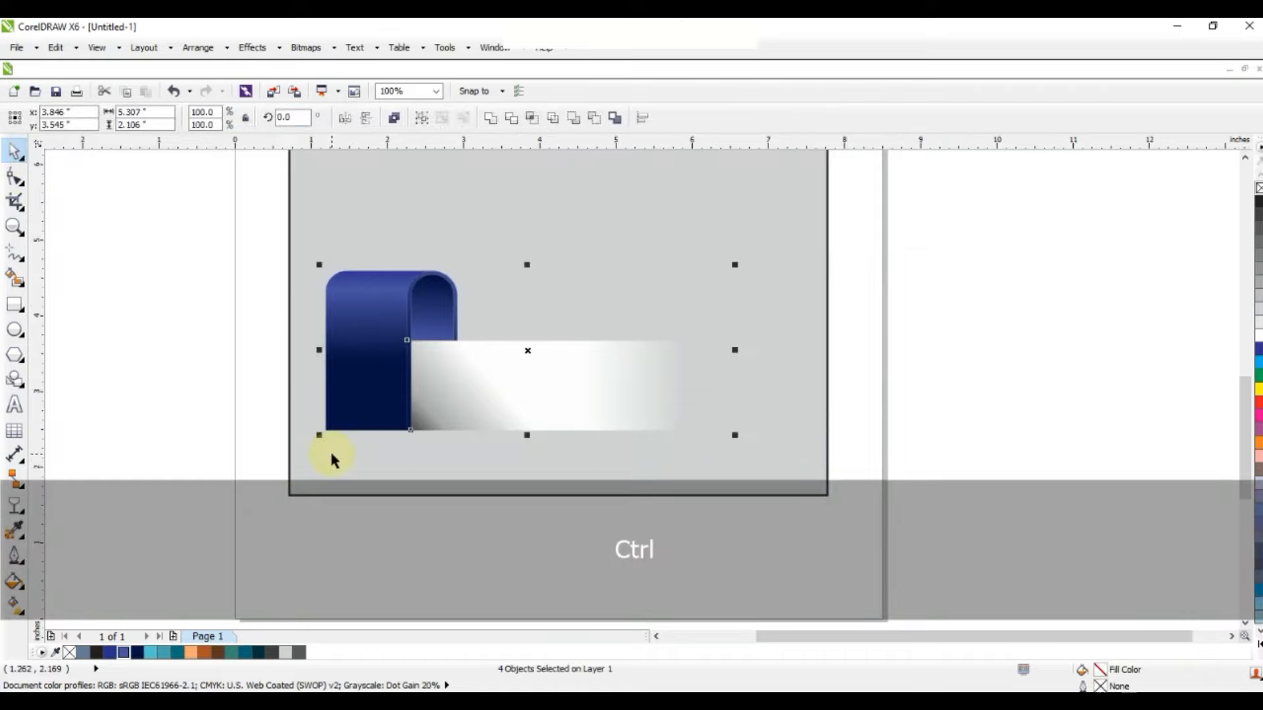
pyautogui.hotkey('ctrl', 'g')
# Place a copy of the banner group diagonally up and to the right, and repeat the duplication for a third banner.
pyautogui.click(1244, 157)
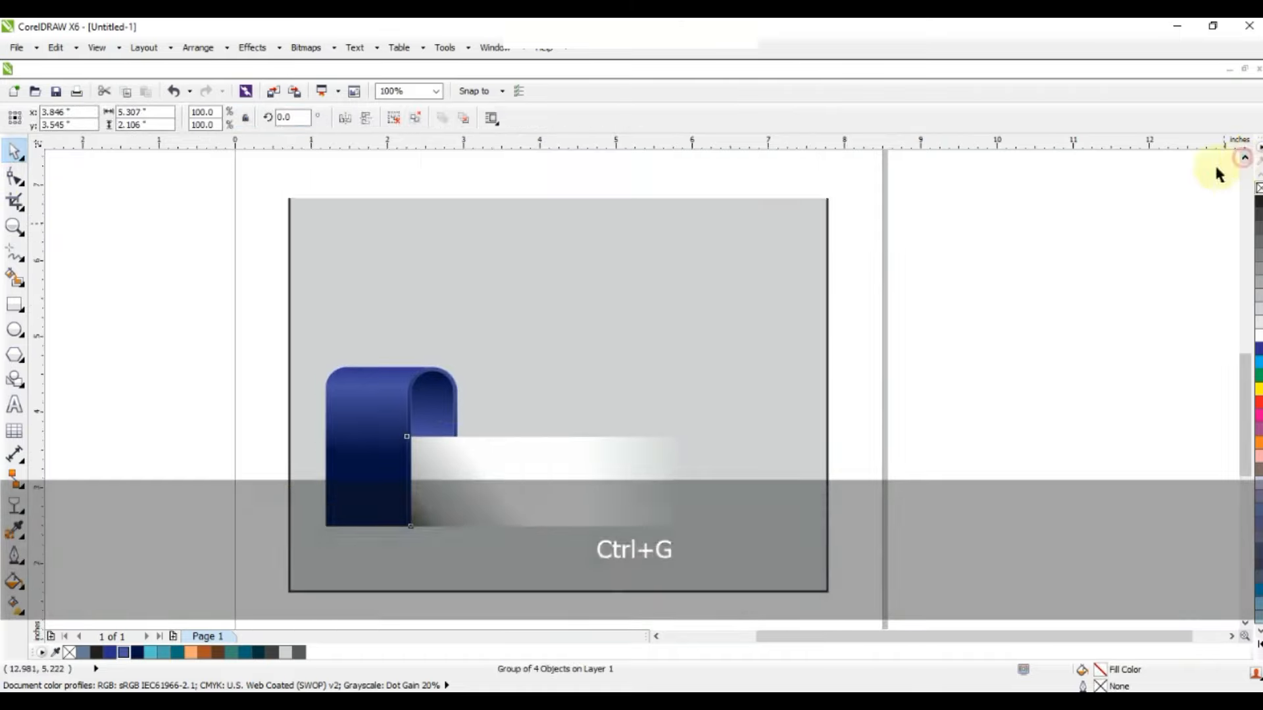
pyautogui.moveTo(394, 482); pyautogui.dragTo(431, 393)
pyautogui.rightClick(431, 393)
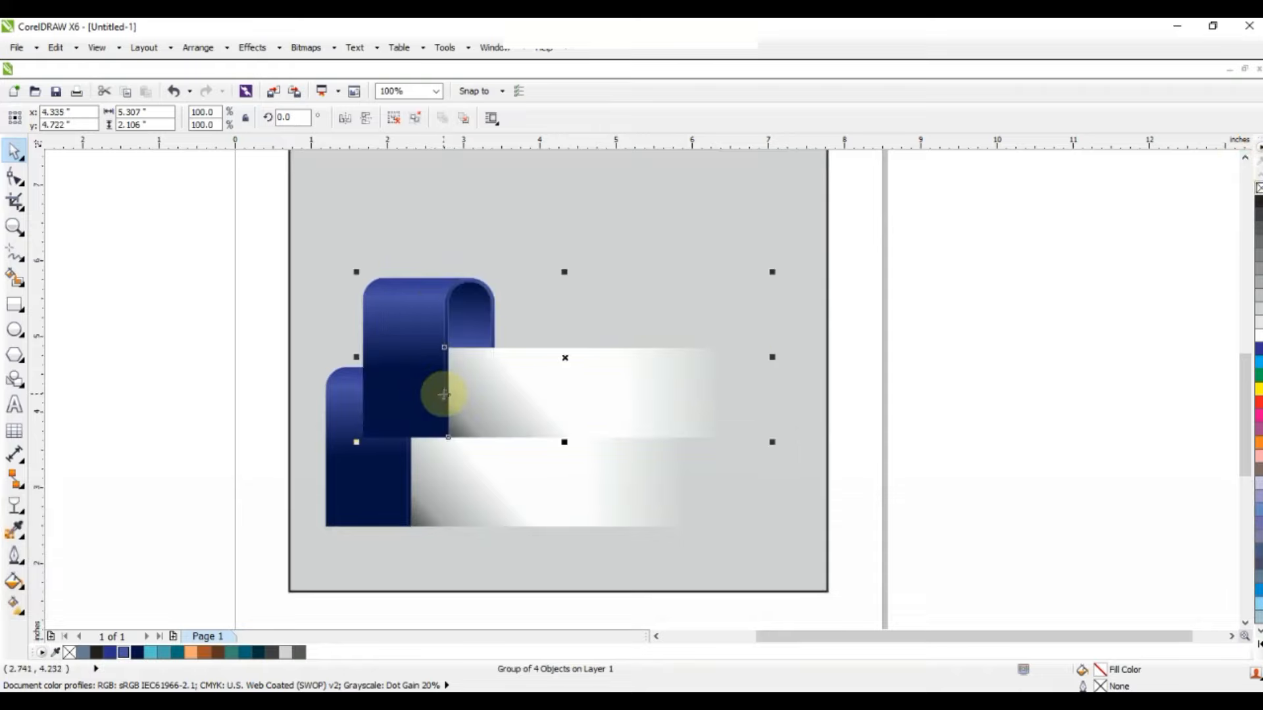
pyautogui.press('F3')
pyautogui.hotkey('ctrl', 'r')
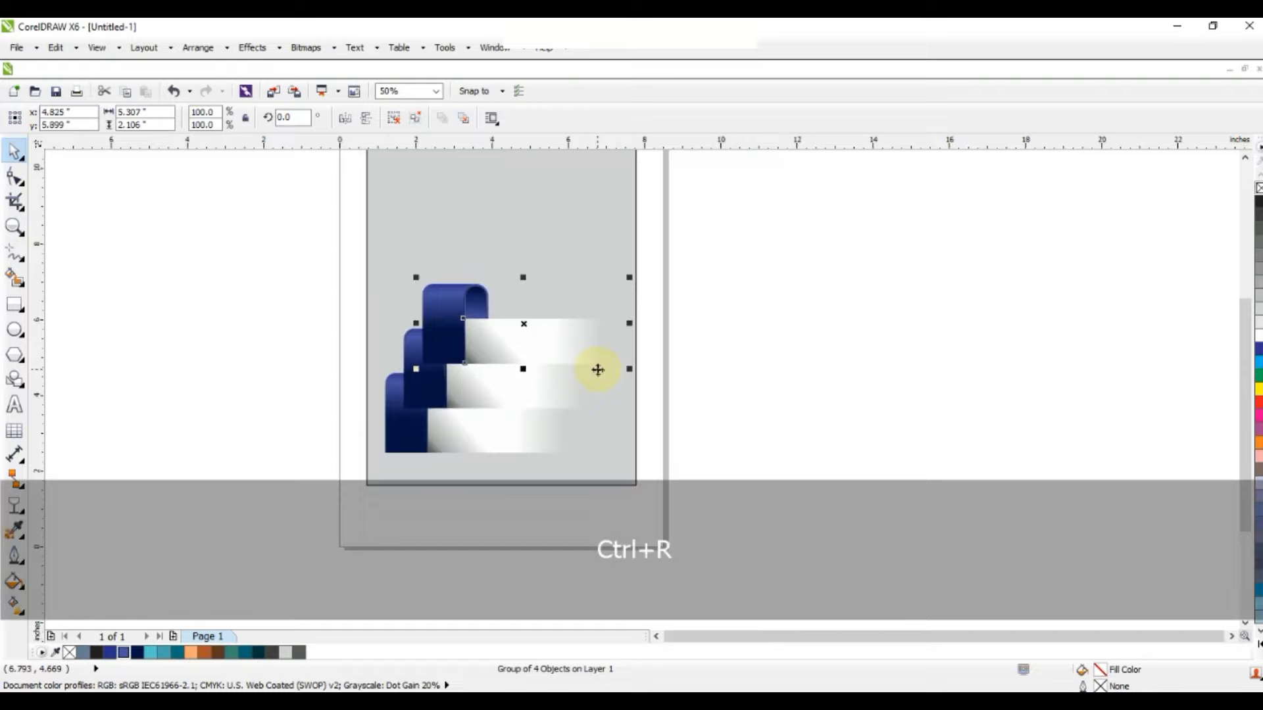
# Repeat the duplication for a fourth banner and shift all four banners up and slightly left on the gray background.
pyautogui.hotkey('ctrl', 'r')
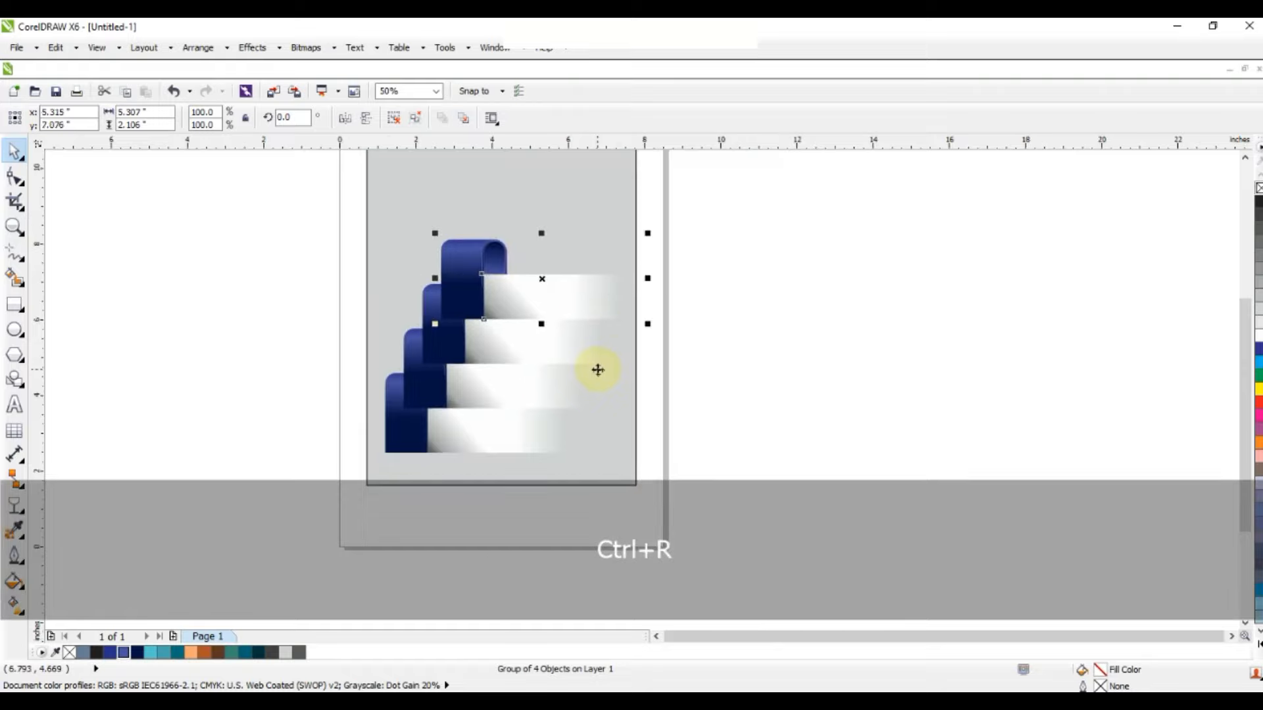
pyautogui.moveTo(707, 200); pyautogui.dragTo(358, 478)
pyautogui.moveTo(532, 363); pyautogui.dragTo(521, 319)
pyautogui.click(595, 442)
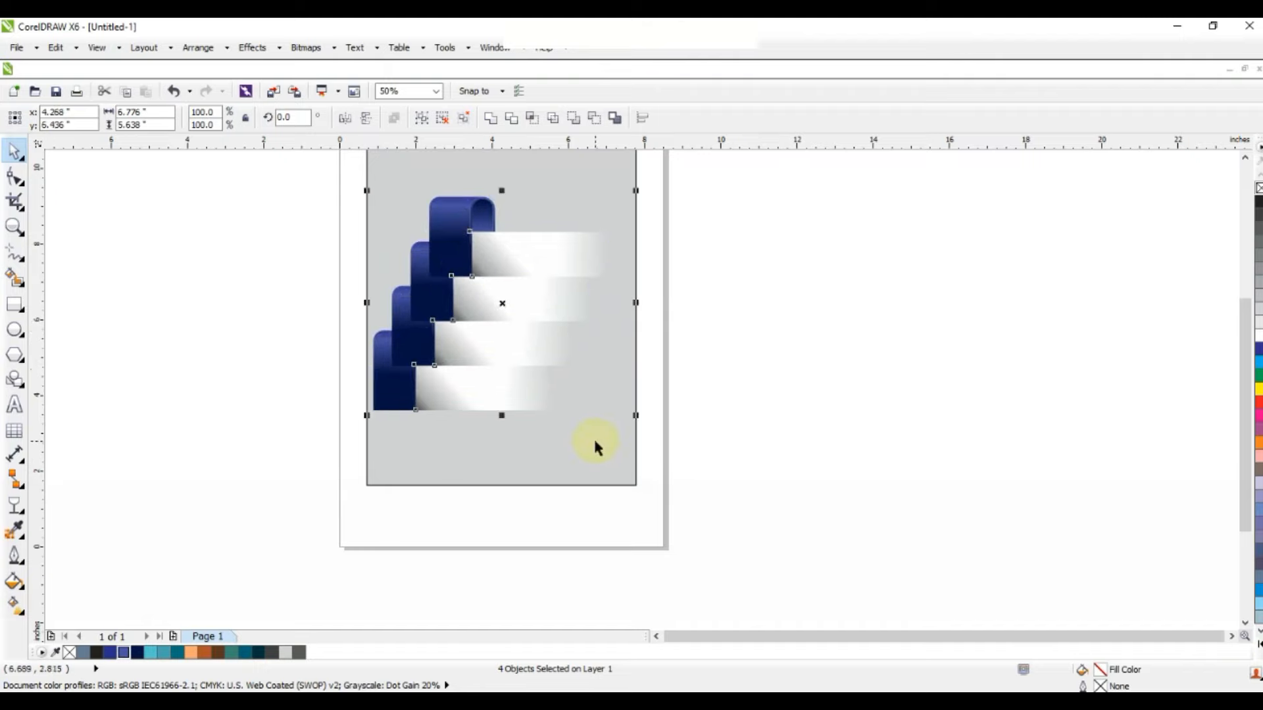
# Reorder the upper three banners so each one sits behind the banner below it.
pyautogui.hotkey('shift', 'F2')
pyautogui.press('Escape')
pyautogui.click(626, 325)
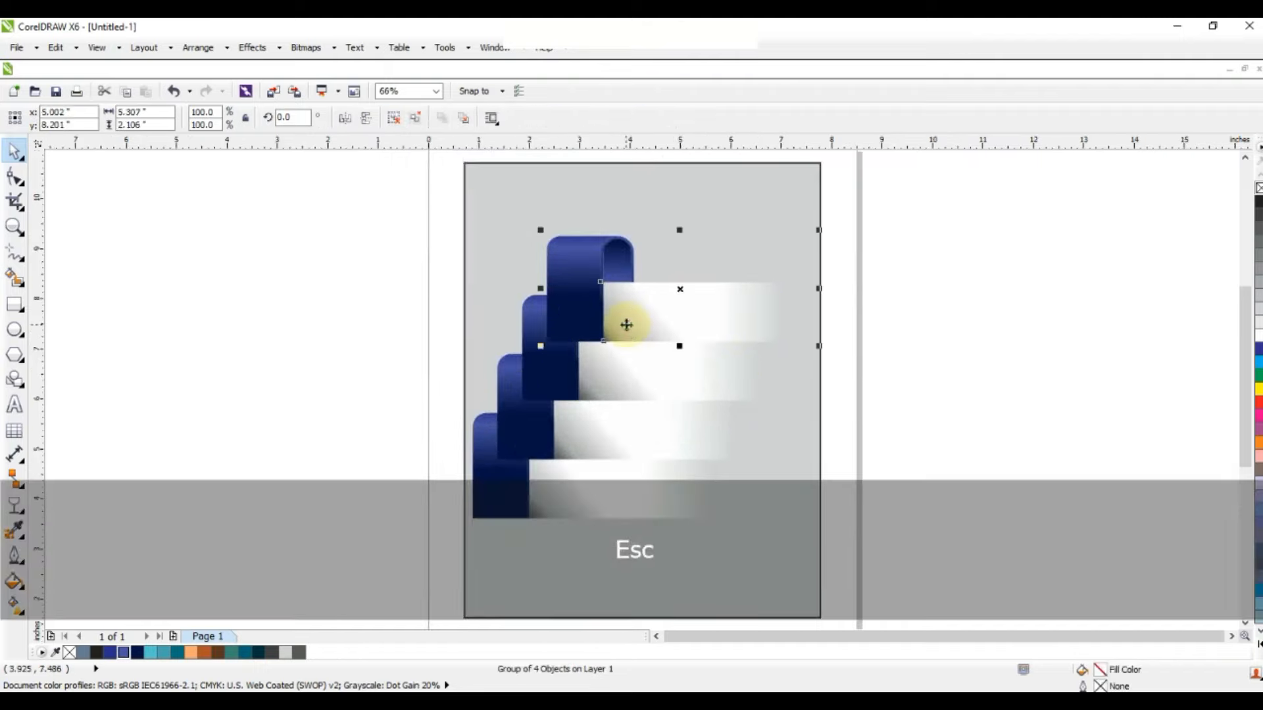
pyautogui.hotkey('ctrl', 'pagedown')
pyautogui.keyDown('shift'); pyautogui.click(632, 365); pyautogui.keyUp('shift')
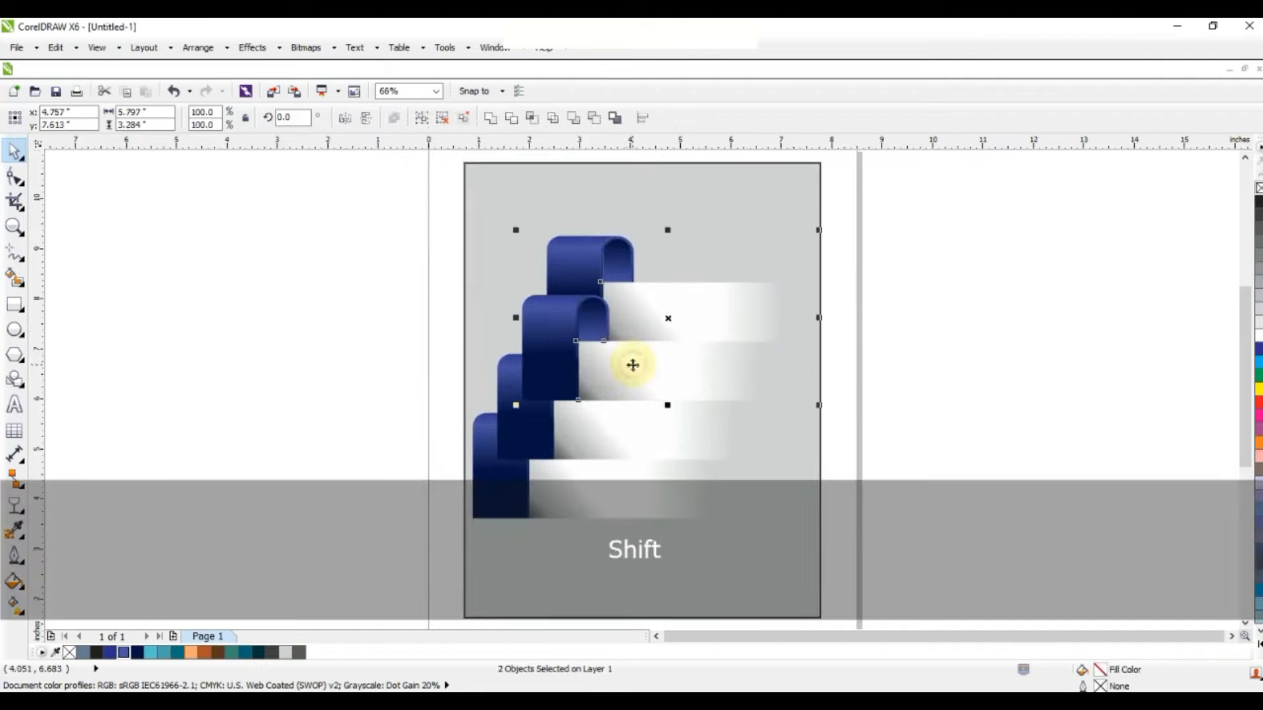
pyautogui.hotkey('ctrl', 'pagedown')
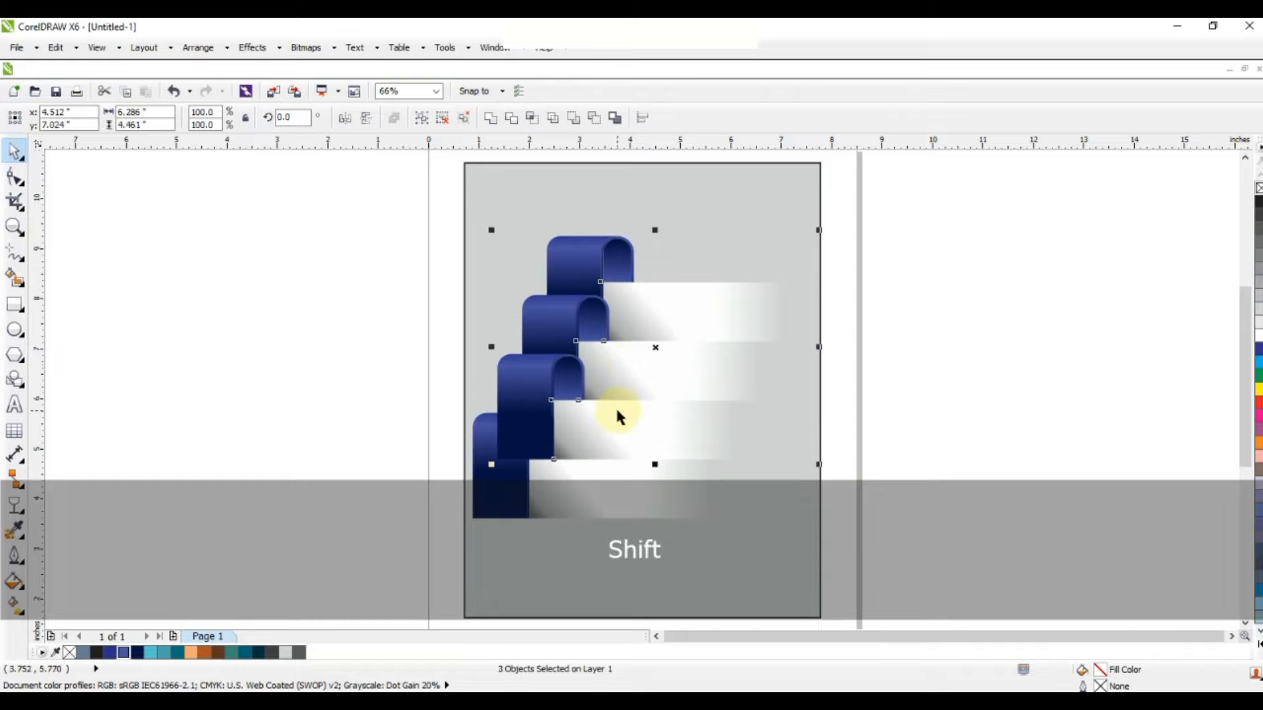
pyautogui.hotkey('ctrl', 'pagedown')
pyautogui.click(985, 334)
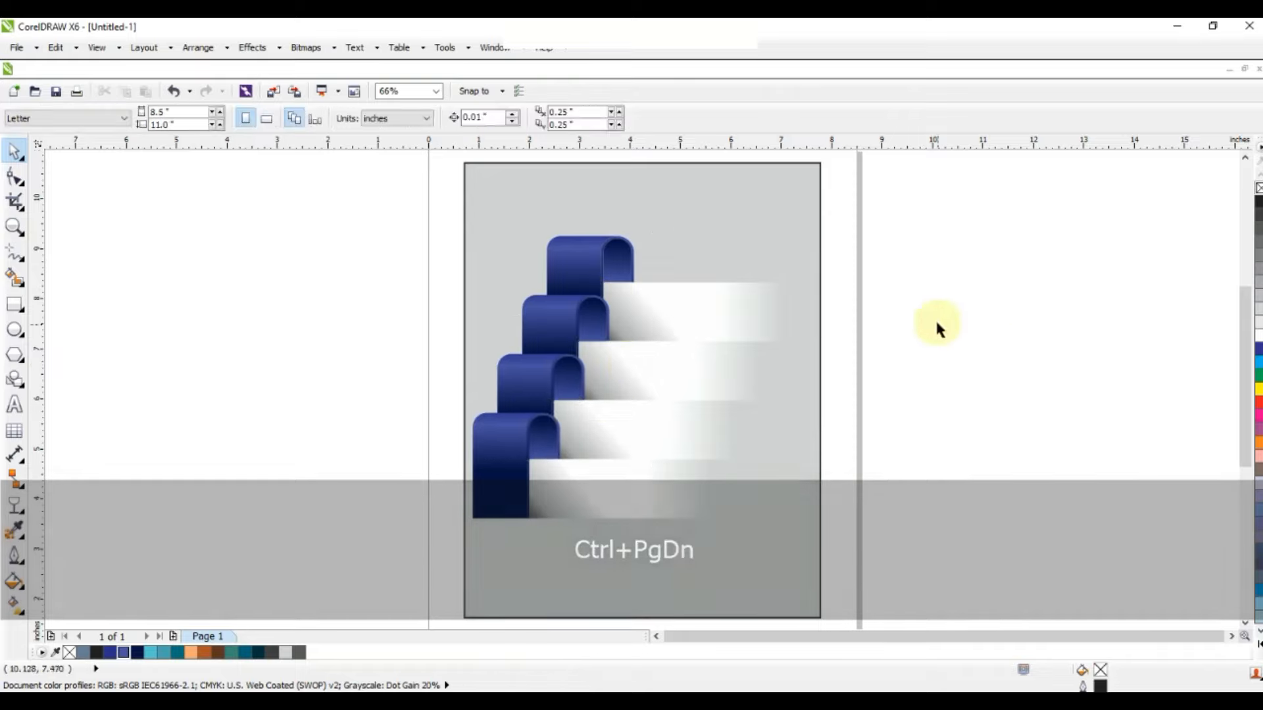
# Ungroup the upper three banners so their individual pieces can be edited.
pyautogui.moveTo(914, 199); pyautogui.dragTo(414, 552)
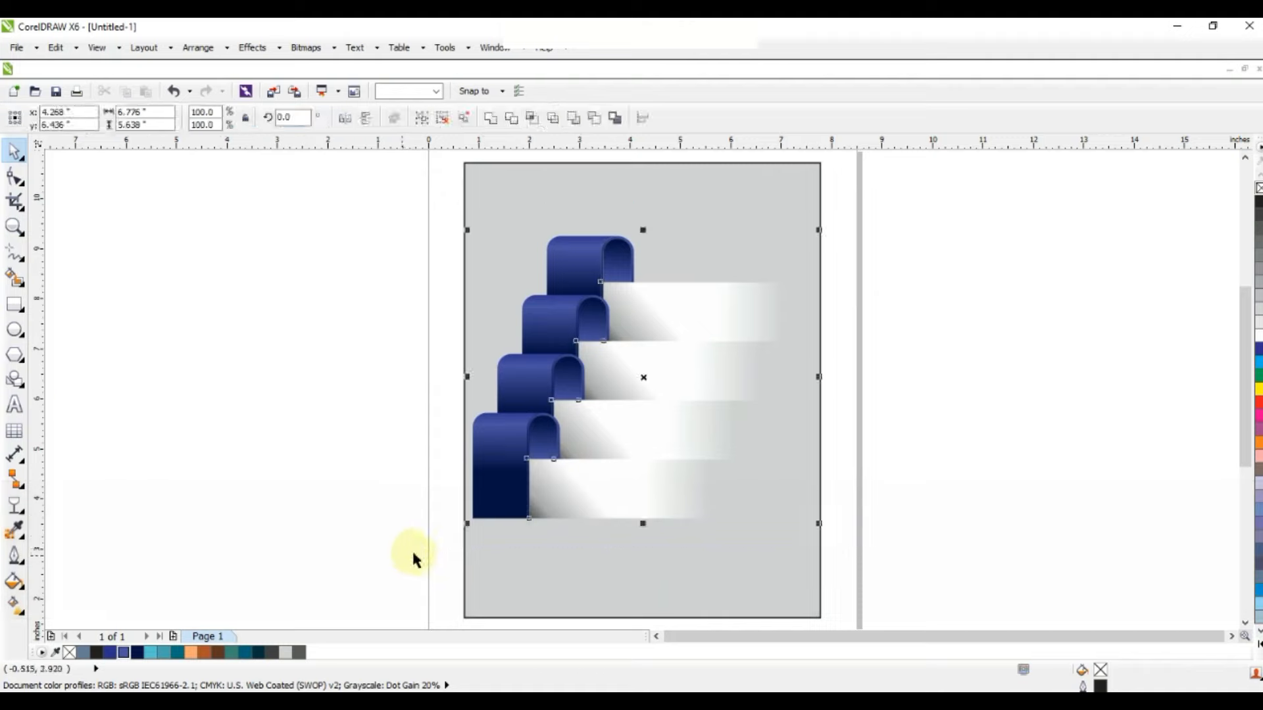
pyautogui.hotkey('shift', 'F2')
pyautogui.press('Escape')
pyautogui.click(515, 229)
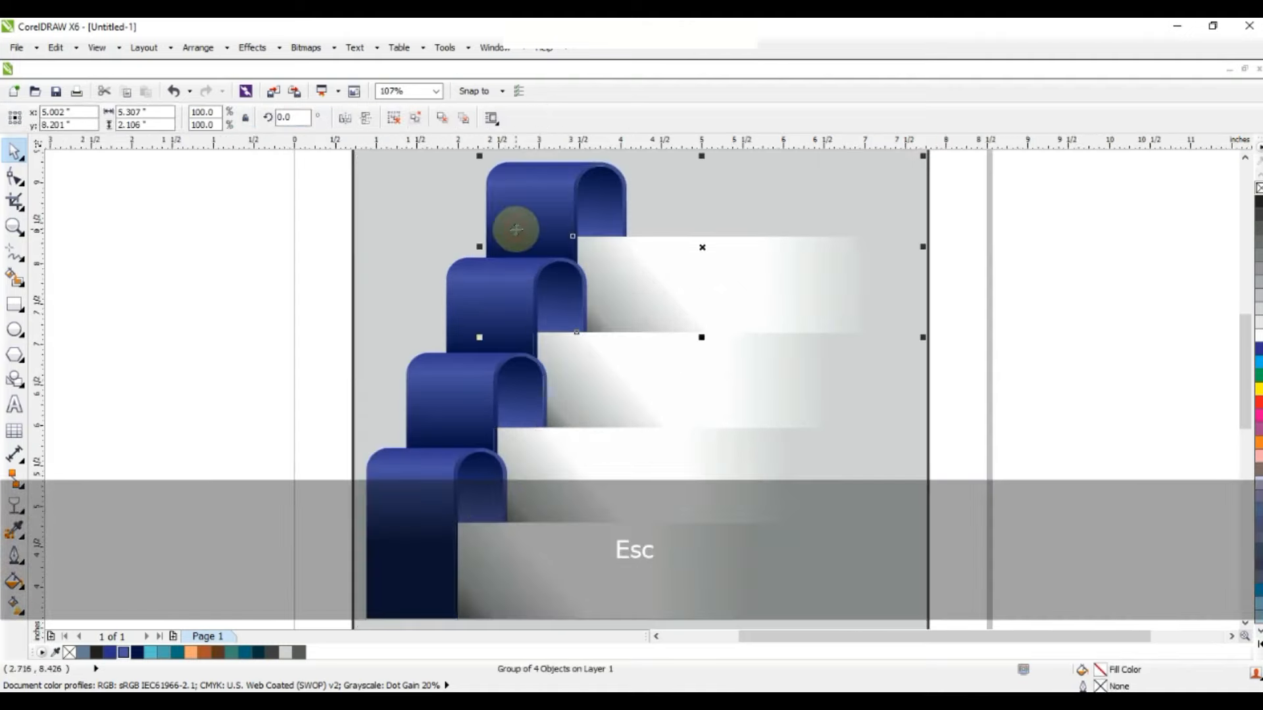
pyautogui.click(392, 120)
pyautogui.click(338, 274)
pyautogui.click(495, 301)
pyautogui.click(394, 119)
pyautogui.click(310, 301)
pyautogui.click(478, 410)
pyautogui.click(394, 118)
pyautogui.click(197, 277)
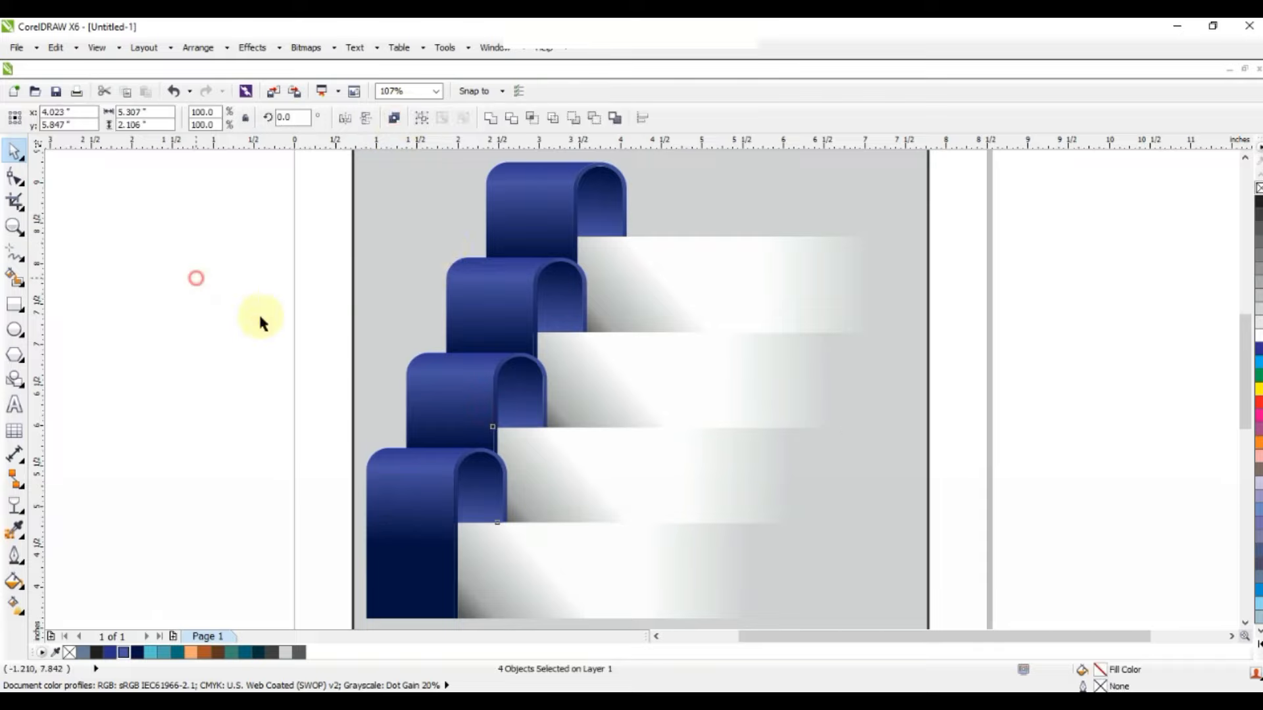
# Recolor the front ribbon of the second banner from the bottom with a gradient from dark teal up to light teal.
pyautogui.click(420, 366)
pyautogui.press('g')
pyautogui.moveTo(178, 651); pyautogui.dragTo(451, 445)
pyautogui.moveTo(151, 660); pyautogui.dragTo(451, 369)
pyautogui.moveTo(170, 651); pyautogui.dragTo(451, 349)
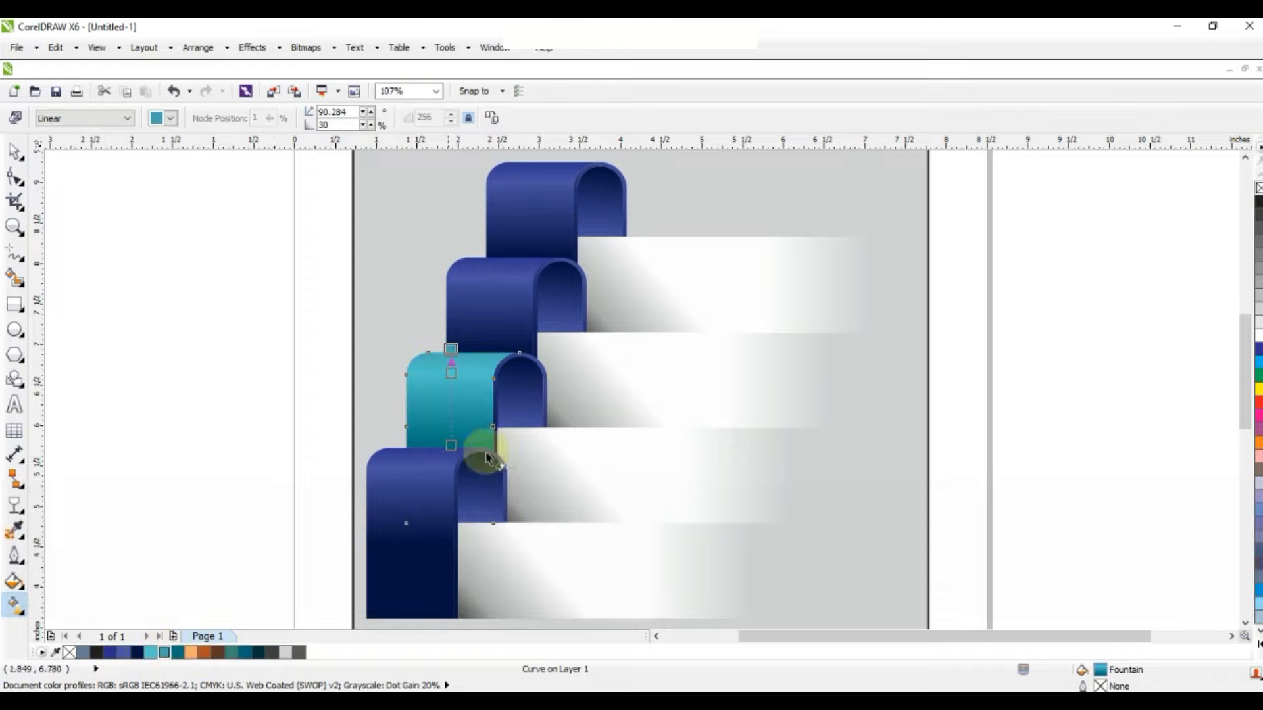
# Recolor the second banner's inner fold and its thin rim with dark-to-light teal gradients.
pyautogui.click(532, 389)
pyautogui.moveTo(306, 556); pyautogui.dragTo(520, 360)
pyautogui.moveTo(479, 485); pyautogui.dragTo(516, 424)
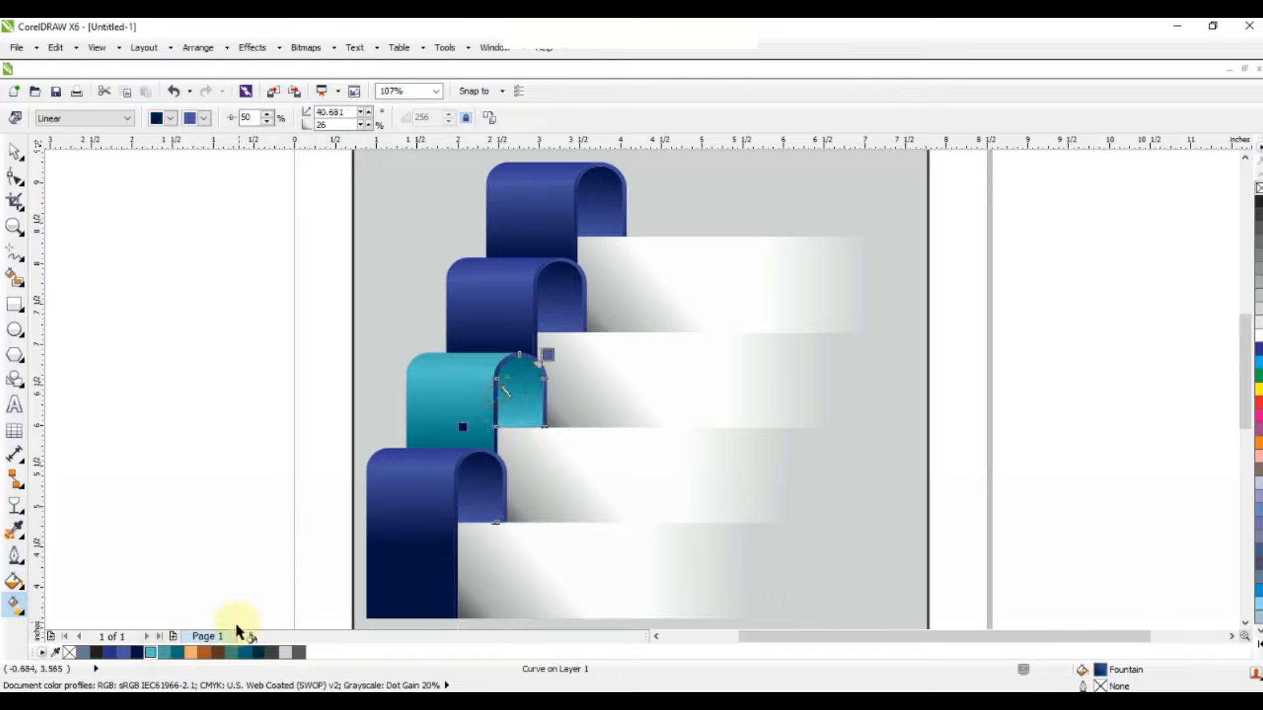
pyautogui.moveTo(177, 653); pyautogui.dragTo(461, 427)
pyautogui.moveTo(153, 654); pyautogui.dragTo(549, 357)
# Recolor the third banner's front ribbon and inner fold with brown and light orange gradients.
pyautogui.click(473, 289)
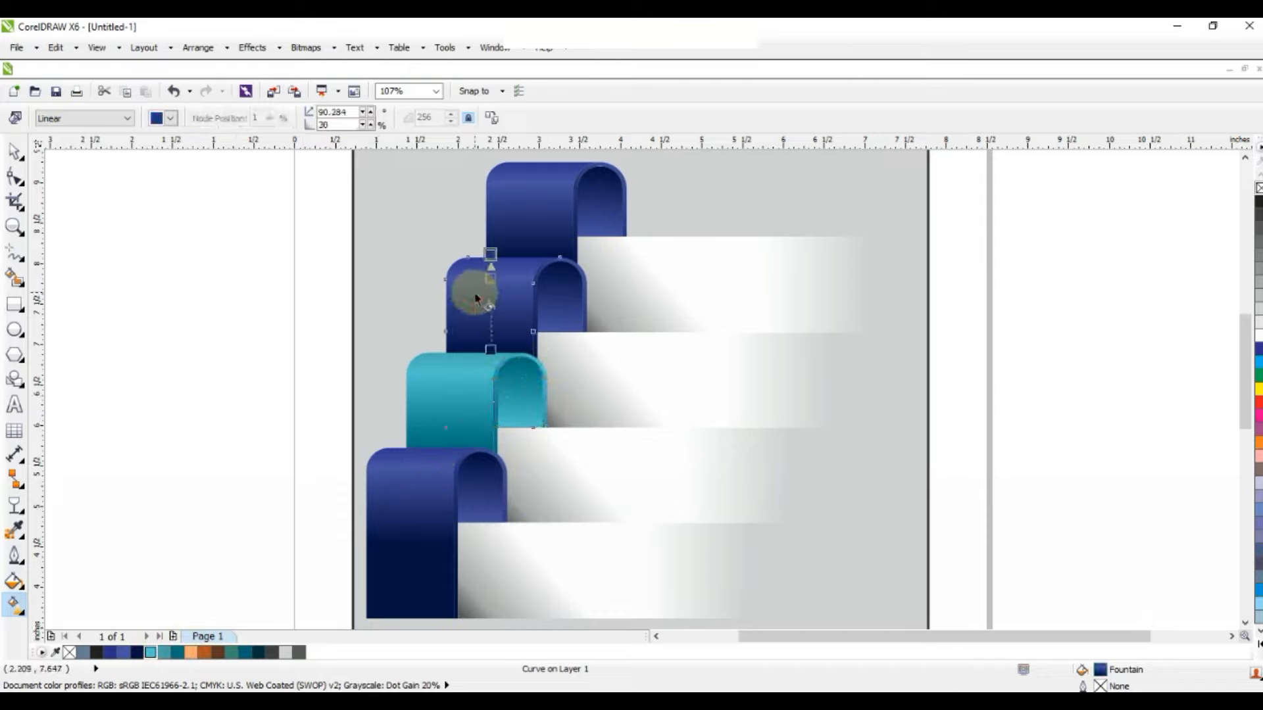
pyautogui.moveTo(217, 653); pyautogui.dragTo(490, 352)
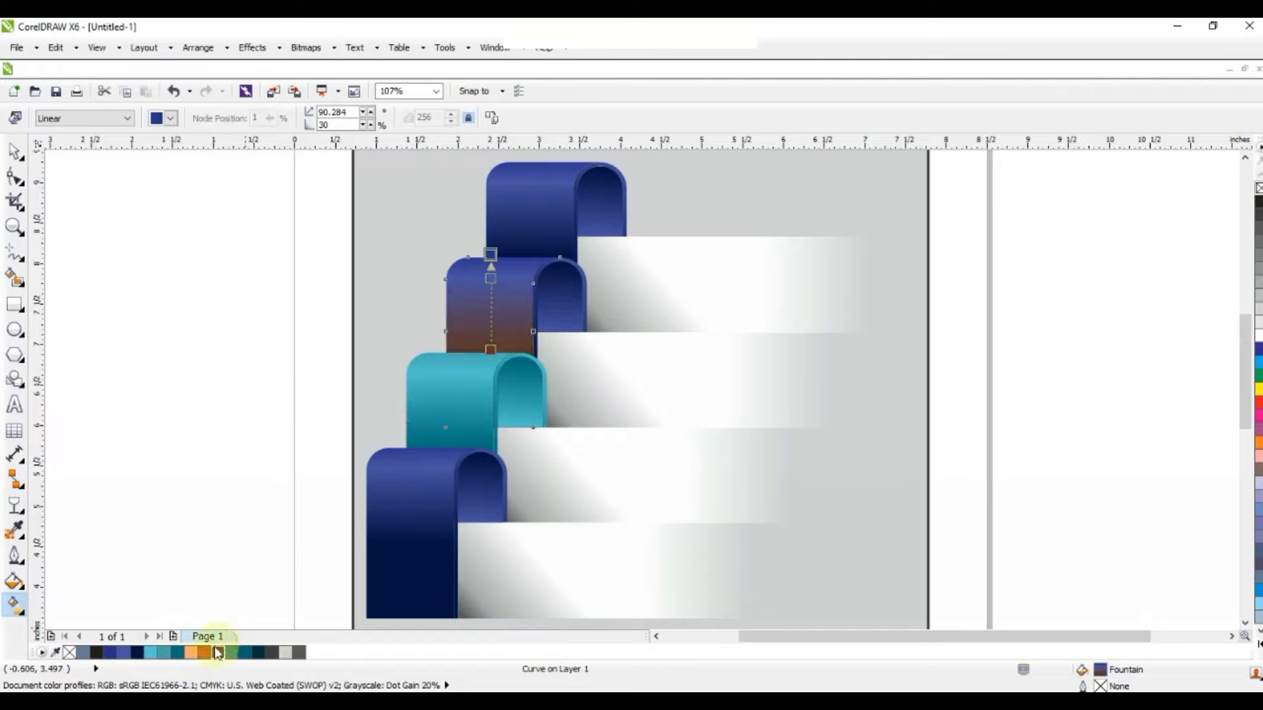
pyautogui.moveTo(194, 658); pyautogui.dragTo(491, 258)
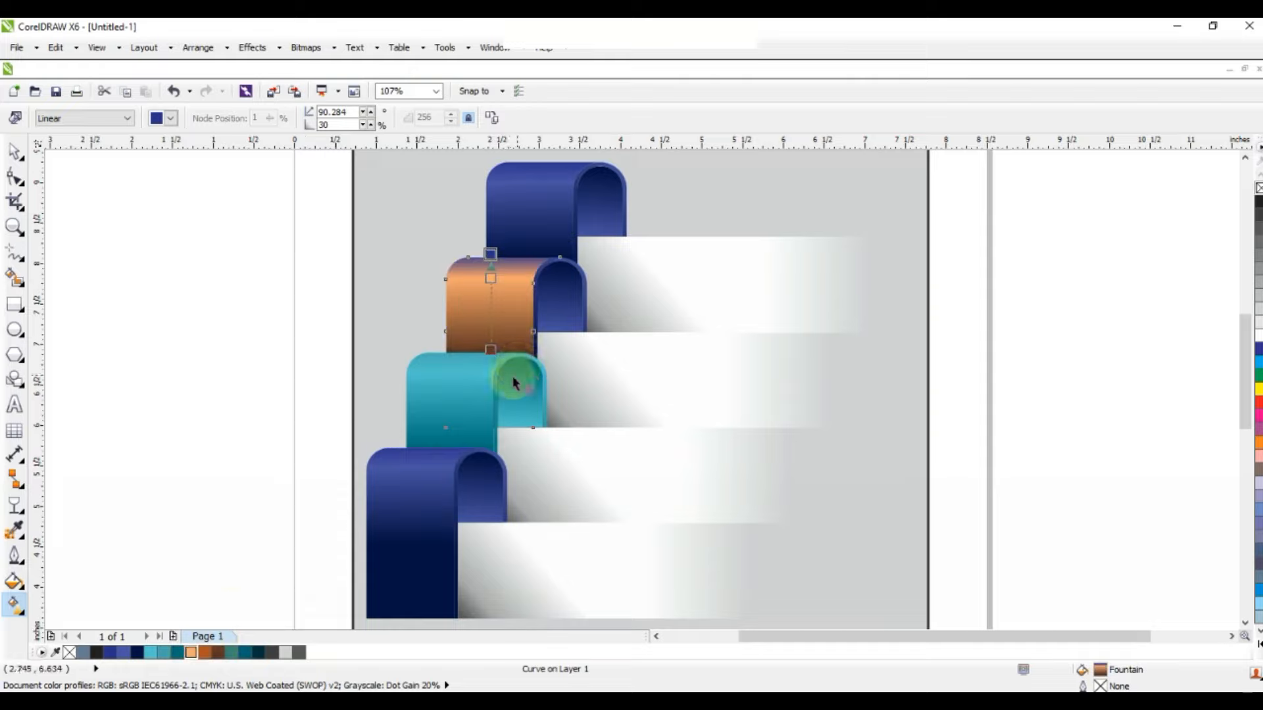
pyautogui.click(563, 290)
pyautogui.moveTo(218, 656); pyautogui.dragTo(559, 264)
pyautogui.moveTo(191, 652); pyautogui.dragTo(556, 337)
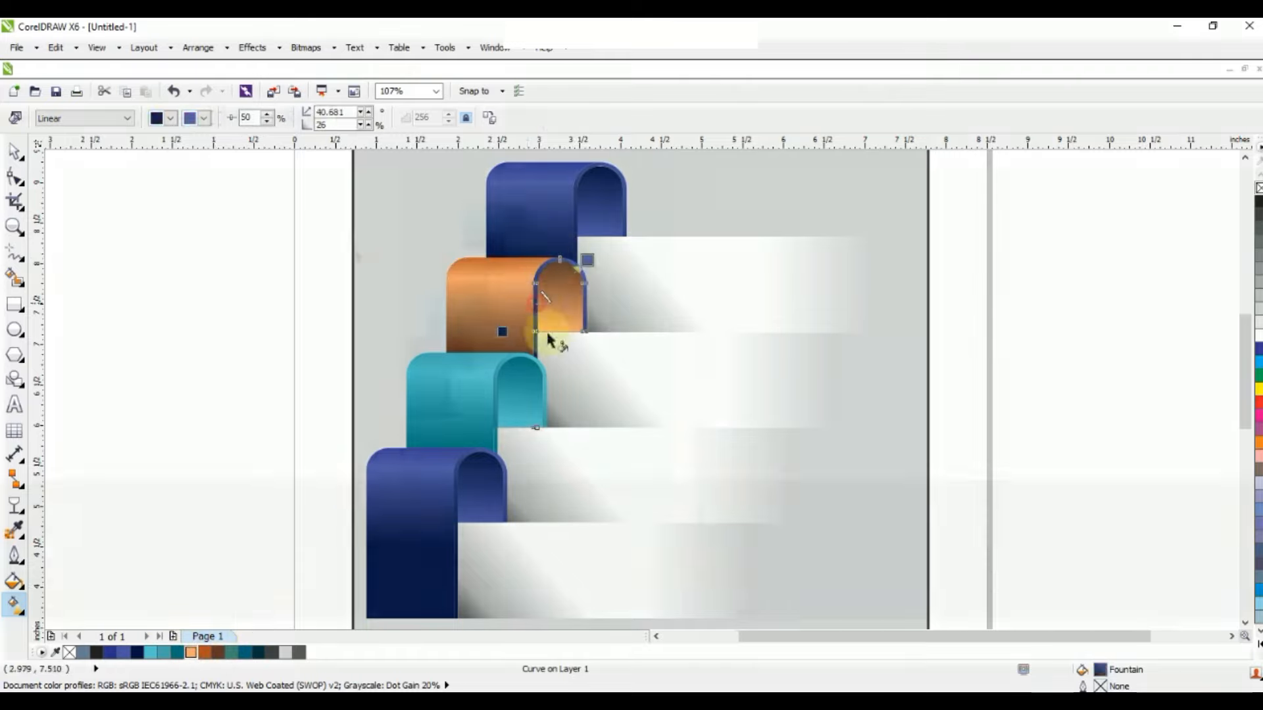
# Scale the four banners down to 94.4% about their common center.
pyautogui.moveTo(669, 425); pyautogui.dragTo(657, 437)
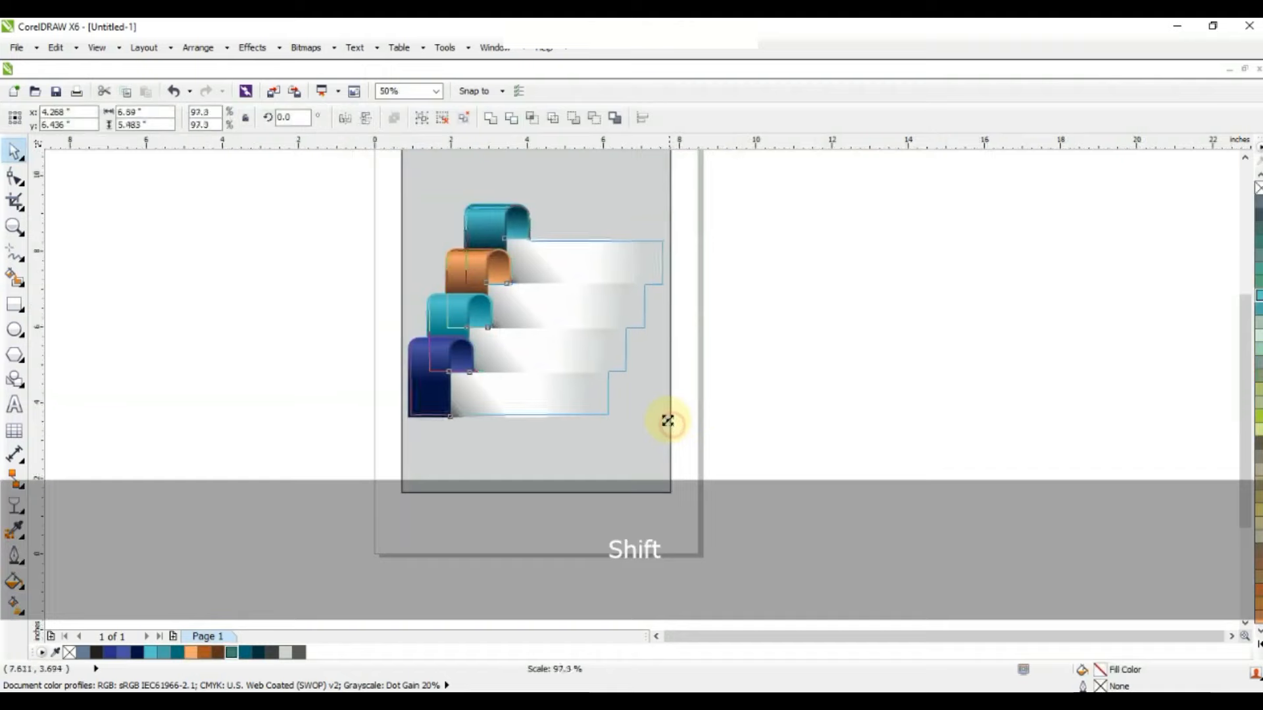
# Fill the background rectangle with white.
pyautogui.click(632, 451)
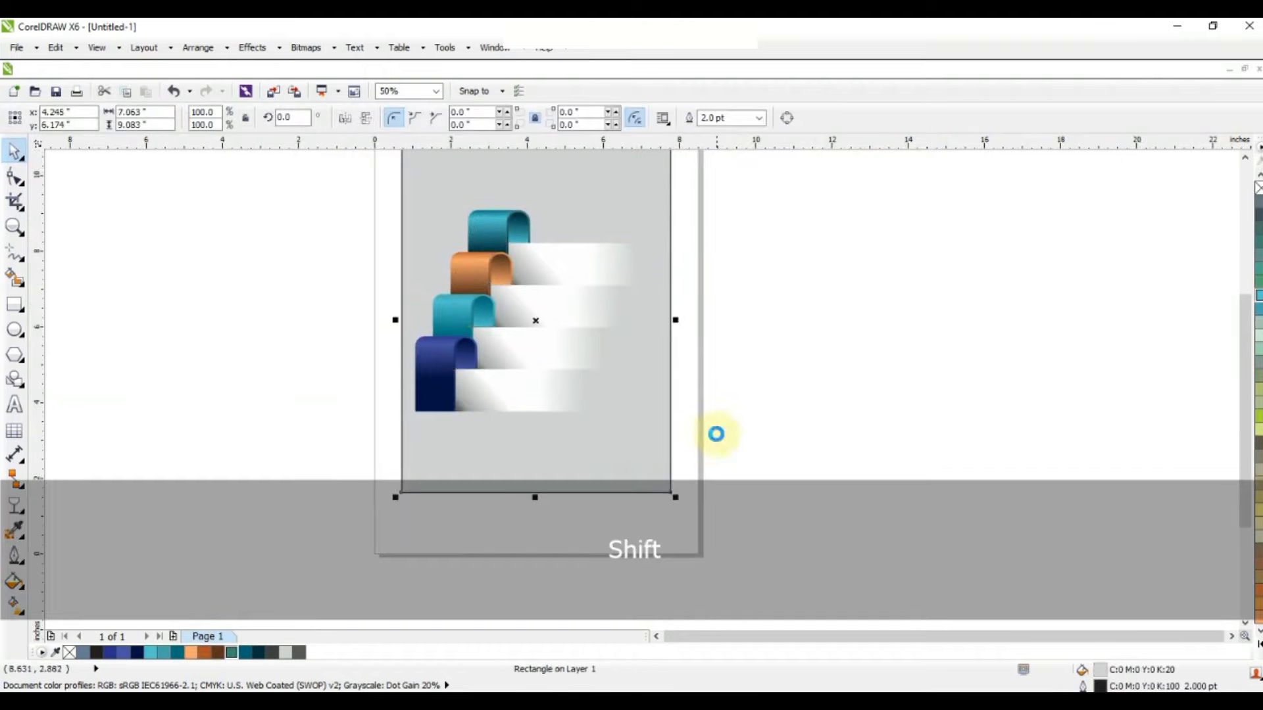
pyautogui.hotkey('shift', 'F2')
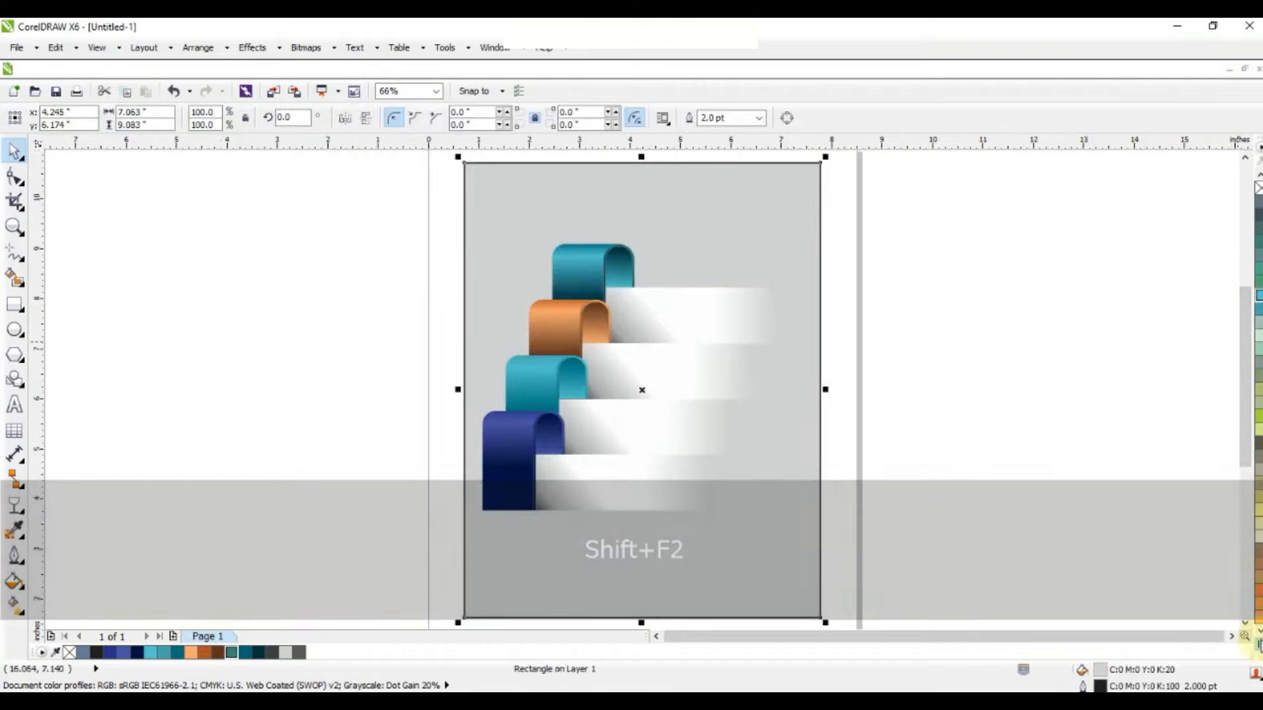
pyautogui.click(1259, 644)
pyautogui.click(1230, 309)
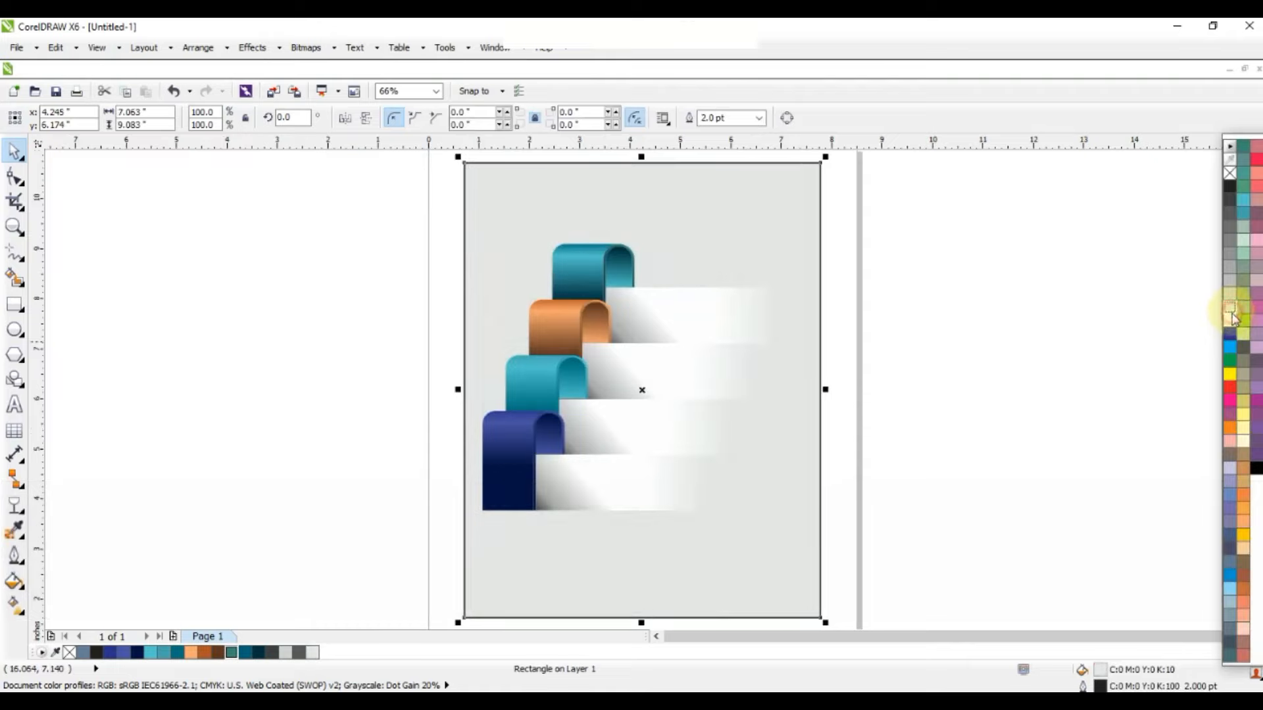
pyautogui.click(1231, 319)
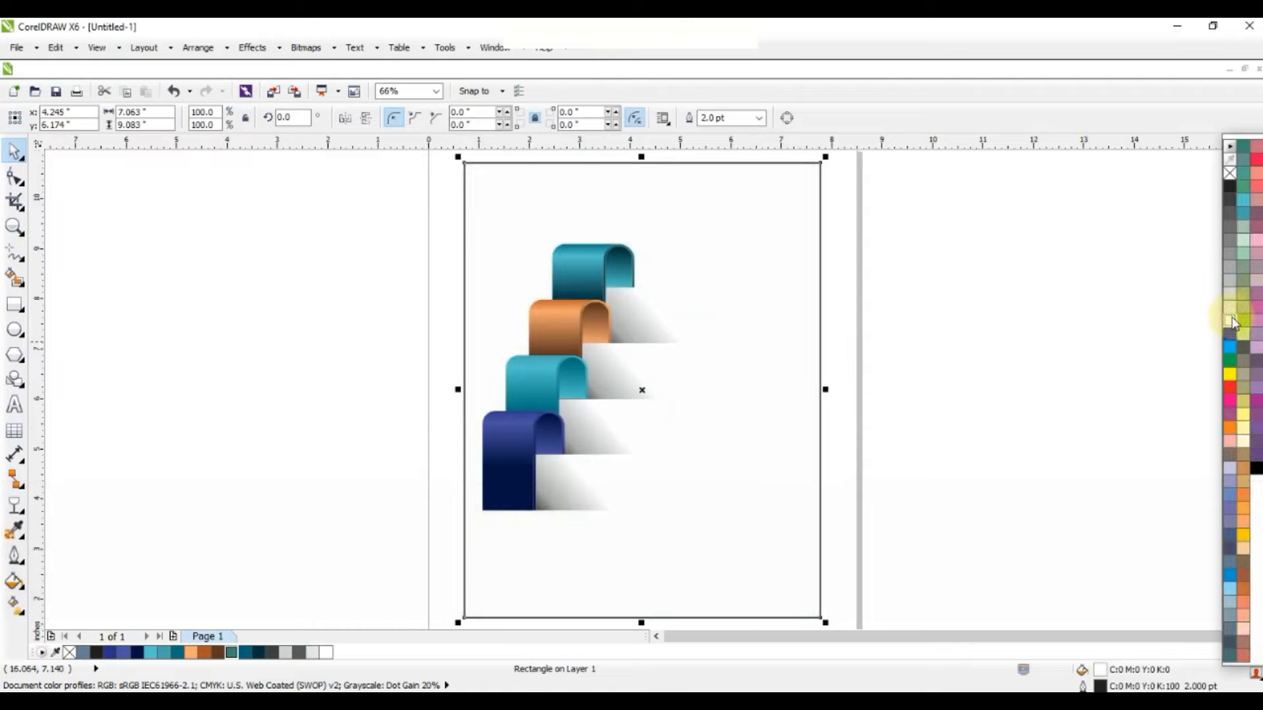
pyautogui.click(1026, 379)
# Steepen the top white strip's gradient to about 84° so the gray shading runs along its lower edge.
pyautogui.click(642, 314)
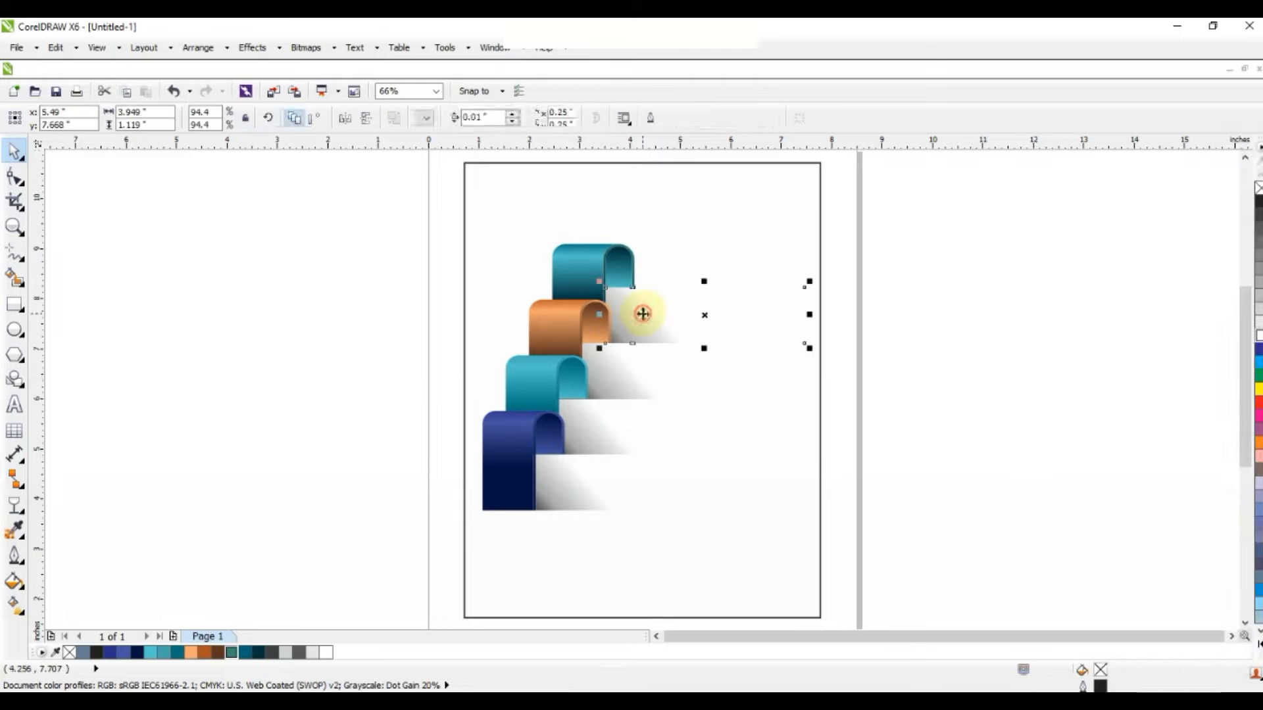
pyautogui.press('g')
pyautogui.moveTo(612, 341); pyautogui.dragTo(590, 366)
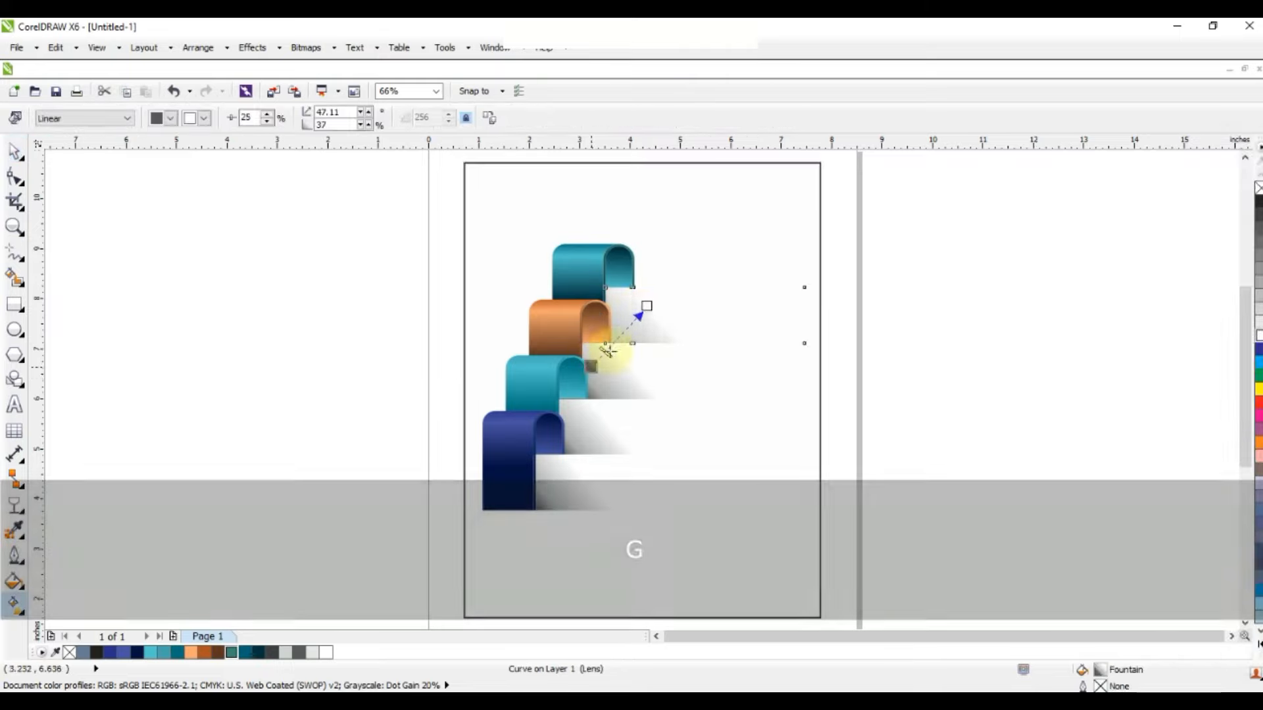
pyautogui.moveTo(647, 306); pyautogui.dragTo(635, 303)
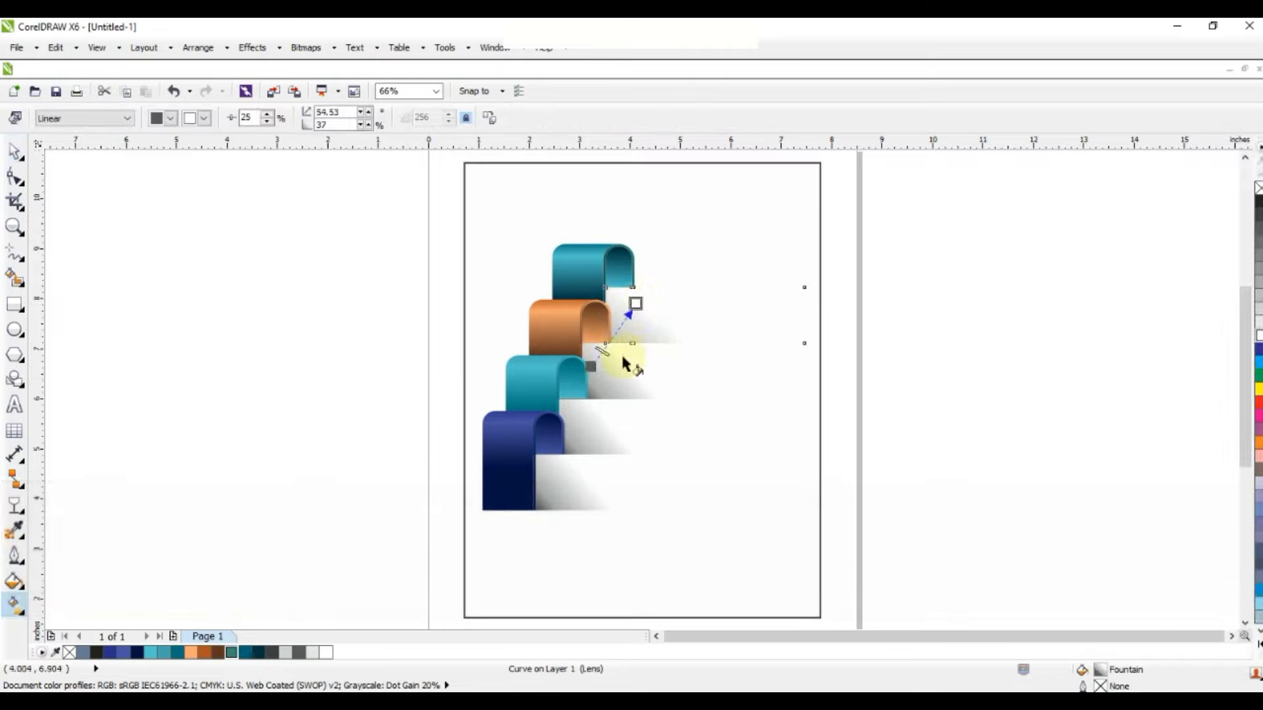
pyautogui.moveTo(628, 344)
pyautogui.mouseDown()
pyautogui.moveTo(682, 313)
pyautogui.moveTo(648, 365)
pyautogui.mouseUp()
pyautogui.moveTo(681, 313); pyautogui.dragTo(654, 300)
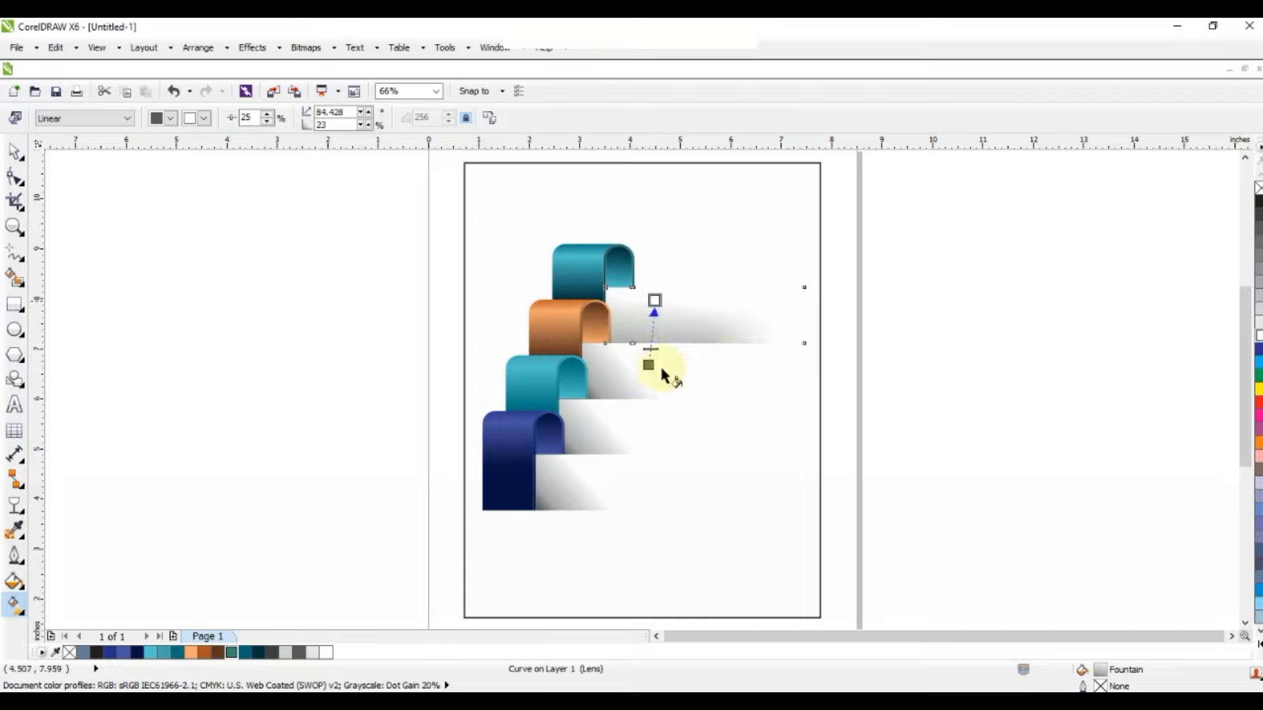
pyautogui.moveTo(646, 379); pyautogui.dragTo(647, 379)
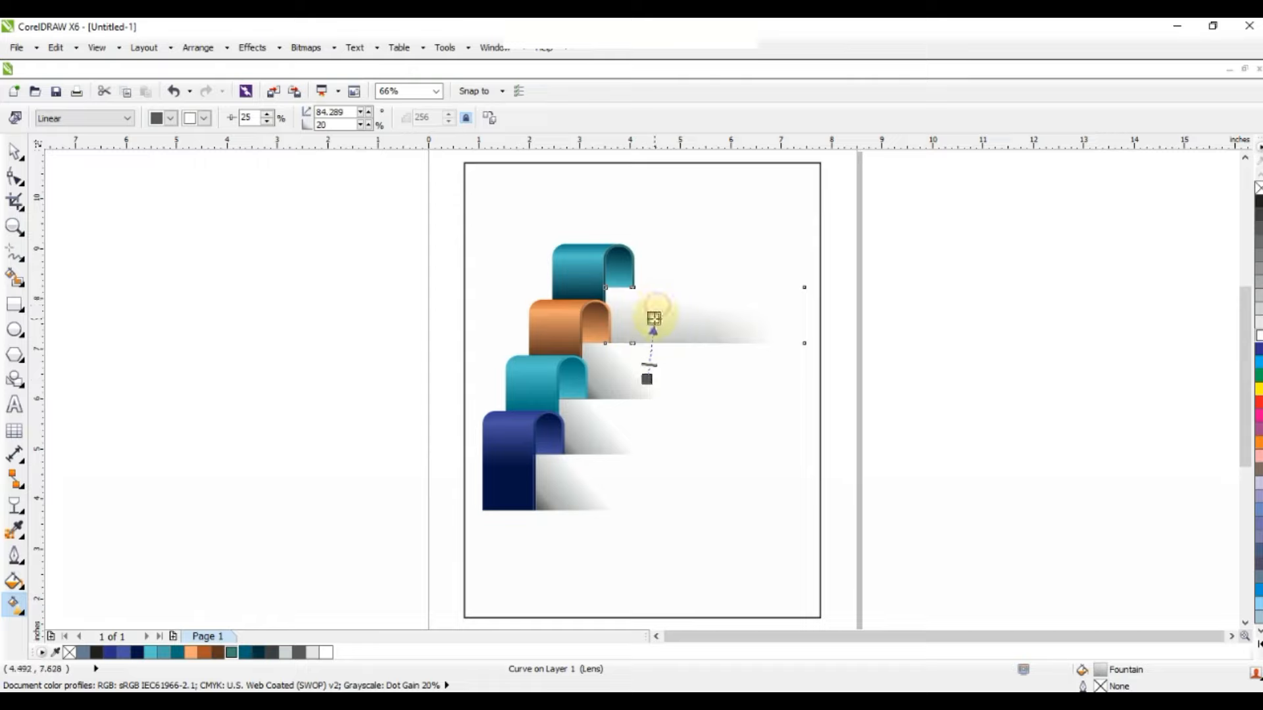
pyautogui.moveTo(653, 319); pyautogui.dragTo(653, 319)
# Steepen the gradients of the two middle white strips to about 77° with their dark nodes below the strips.
pyautogui.click(620, 372)
pyautogui.moveTo(591, 396); pyautogui.dragTo(605, 423)
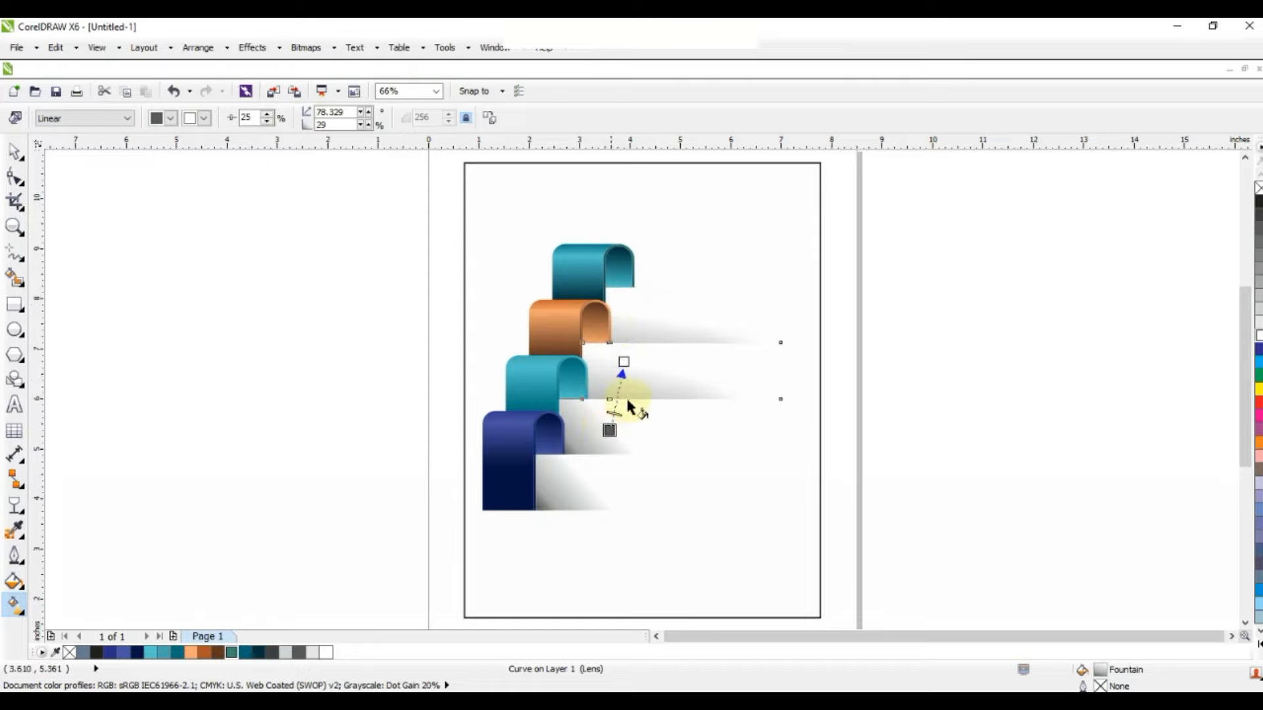
pyautogui.moveTo(622, 376); pyautogui.dragTo(619, 376)
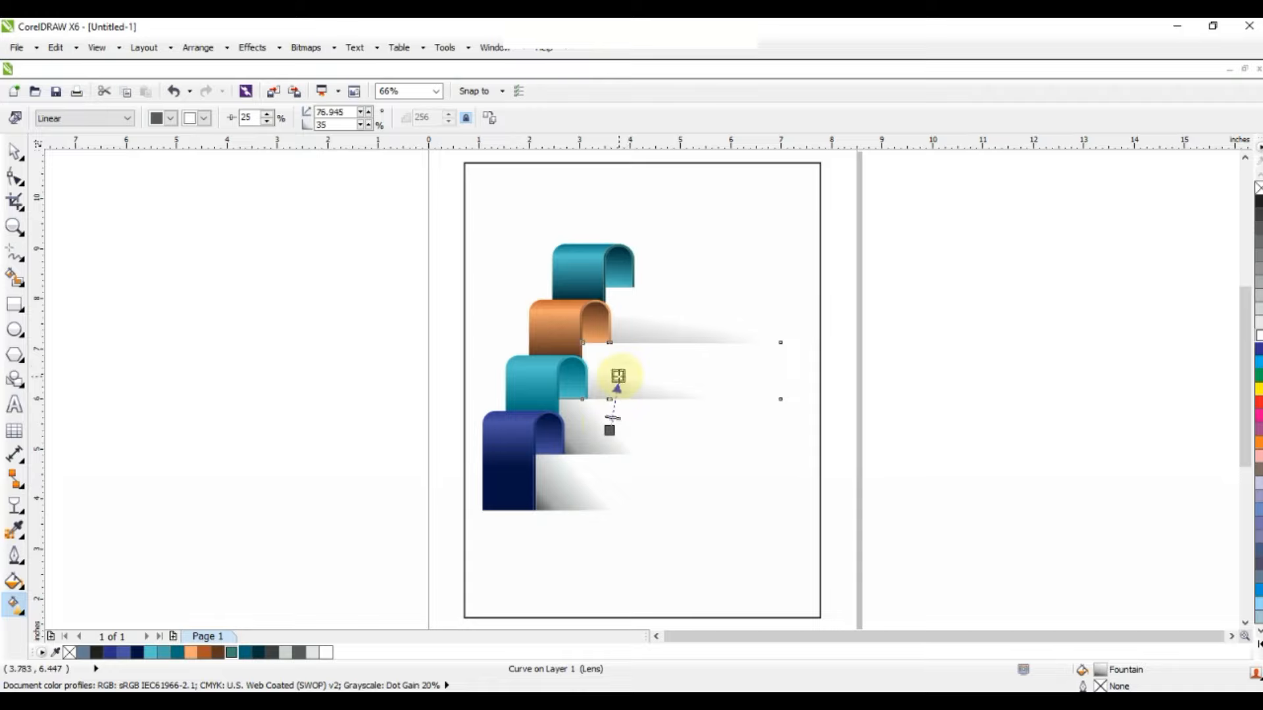
pyautogui.click(603, 452)
pyautogui.moveTo(562, 452); pyautogui.dragTo(586, 484)
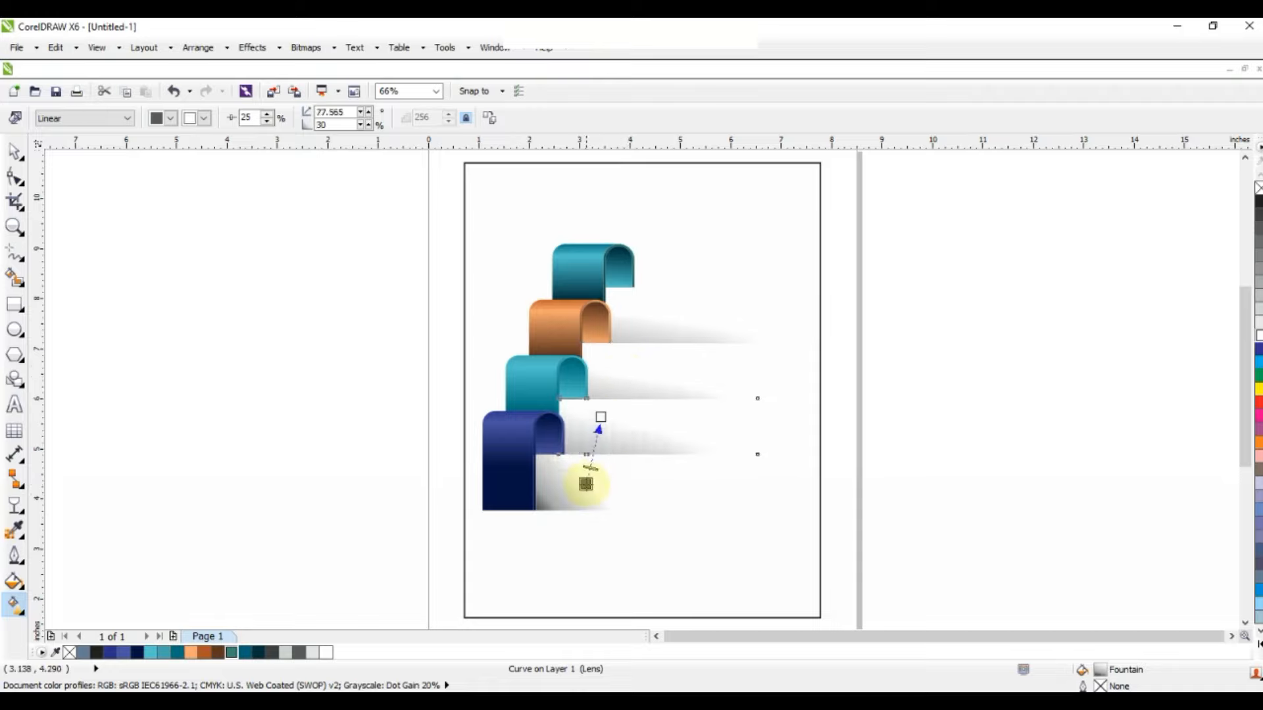
# Steepen the bottom white strip's gradient so its dark node sits below the strip and the shading follows its lower edge.
pyautogui.click(553, 484)
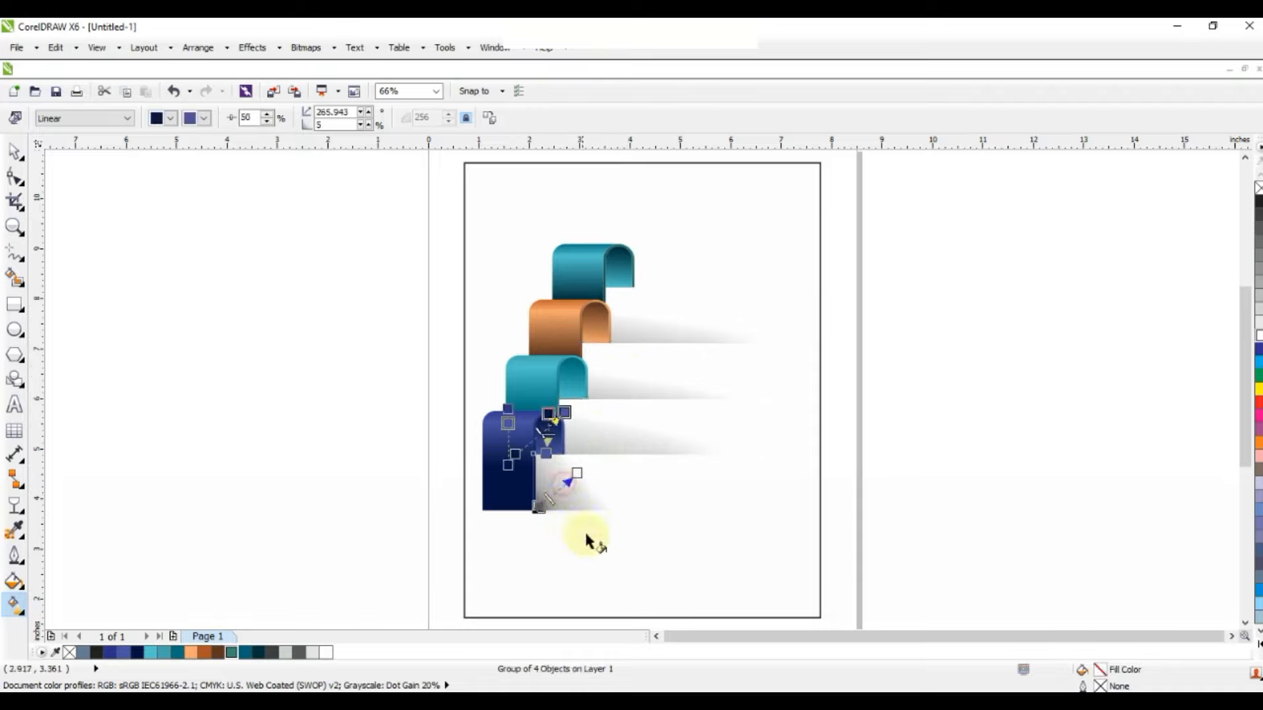
pyautogui.moveTo(538, 506); pyautogui.dragTo(559, 529)
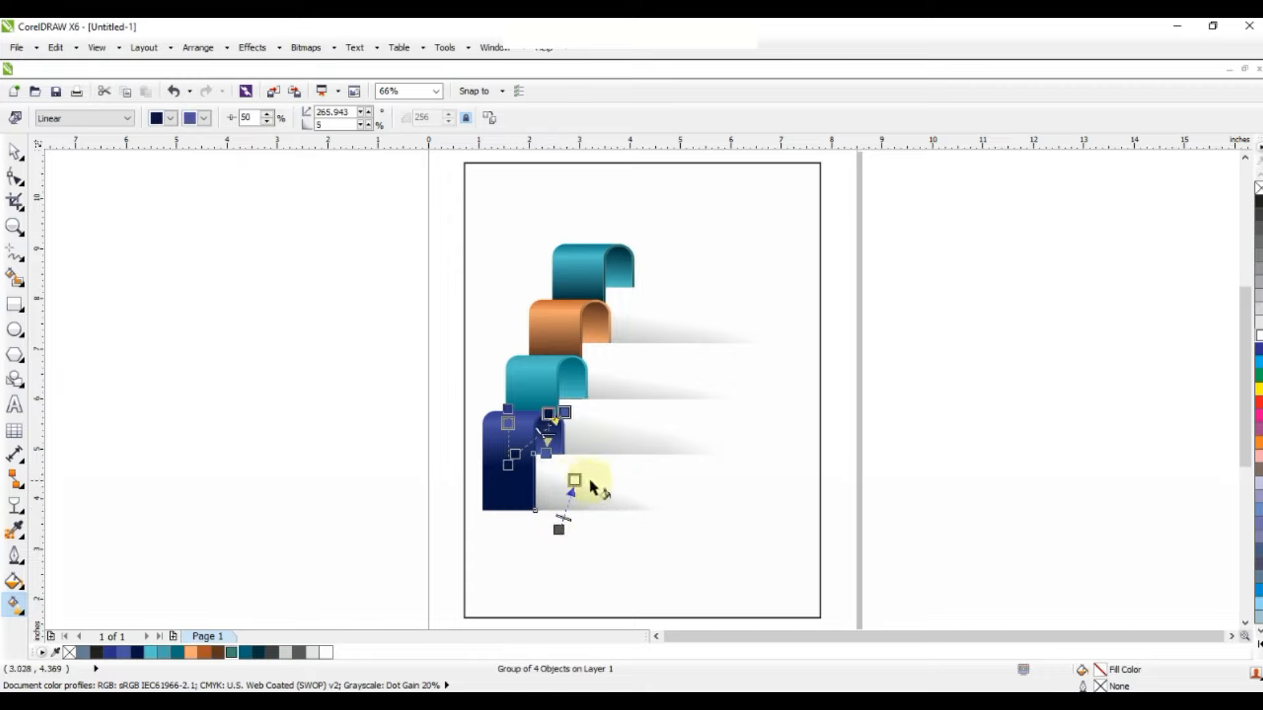
pyautogui.click(14, 151)
pyautogui.click(63, 199)
# Fill the background rectangle with 10% black and remove its outline.
pyautogui.click(710, 224)
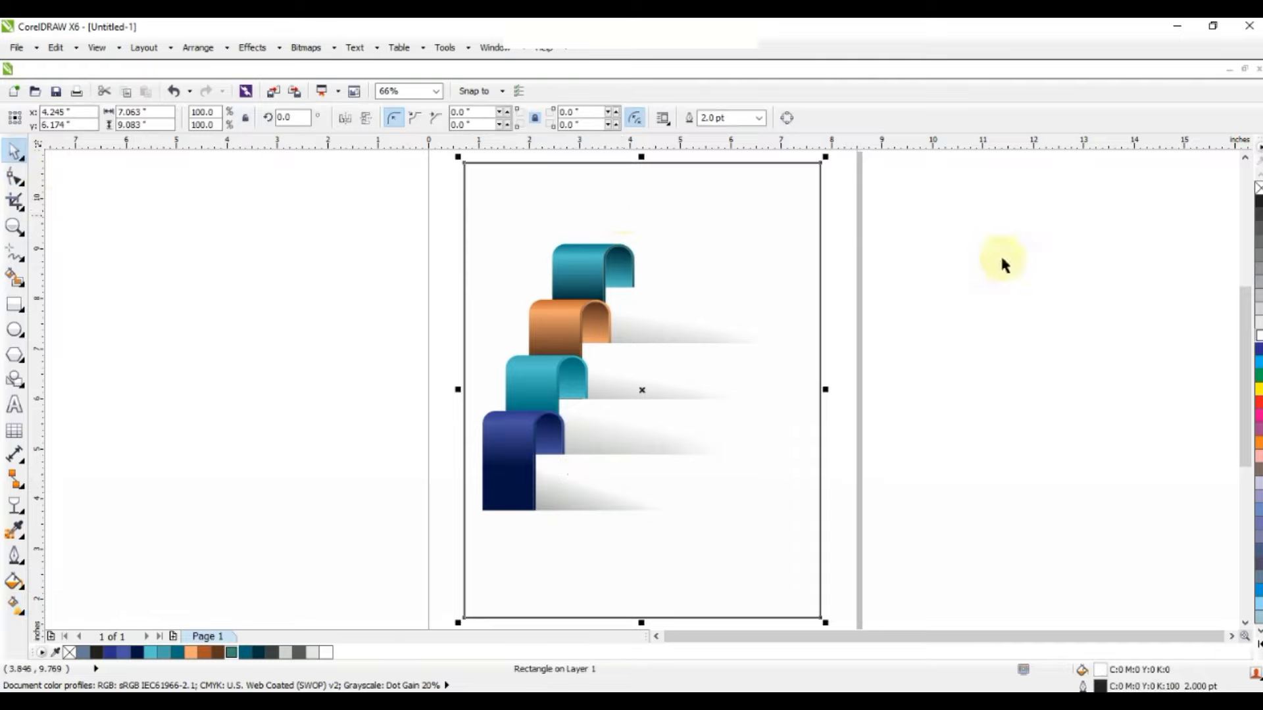
pyautogui.click(1258, 327)
pyautogui.rightClick(1256, 189)
# Nudge the four banners slightly to the right on the background.
pyautogui.moveTo(896, 197); pyautogui.dragTo(435, 558)
pyautogui.click(998, 462)
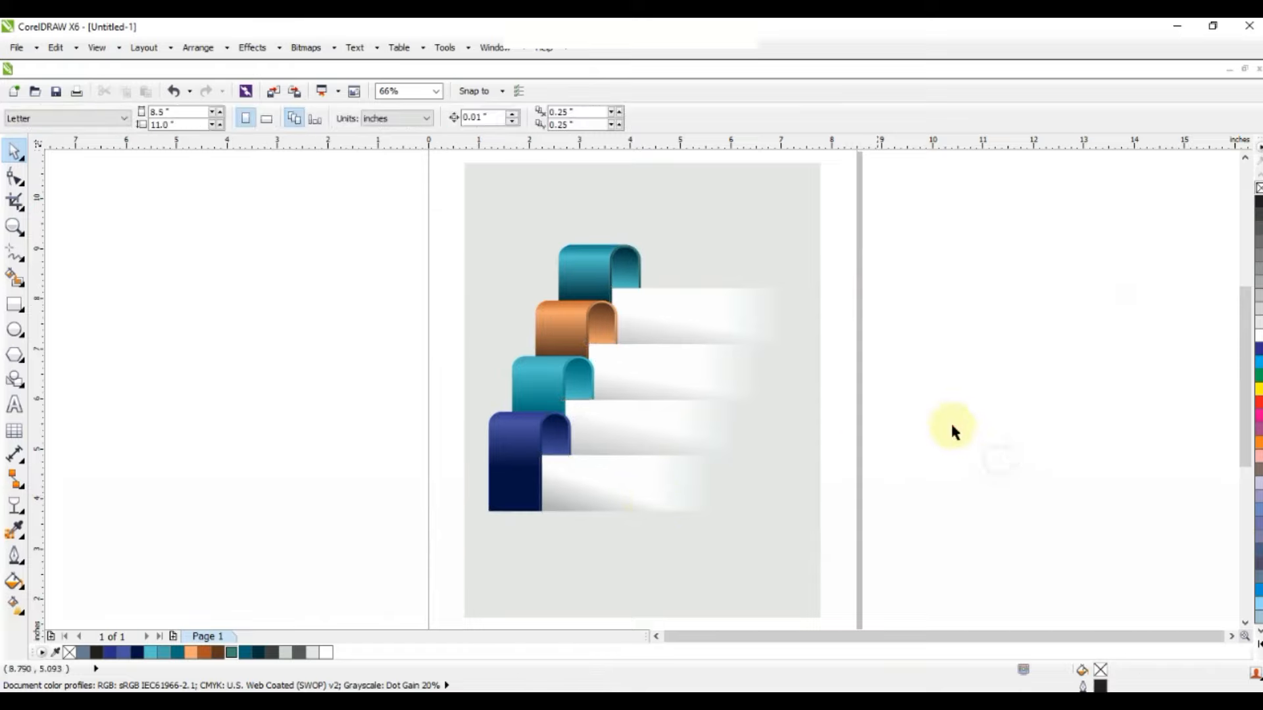
# Repeat the duplication of the INFOGRAPHIC text block onto the two lower banners.
pyautogui.click(13, 229)
pyautogui.moveTo(447, 214); pyautogui.dragTo(879, 533)
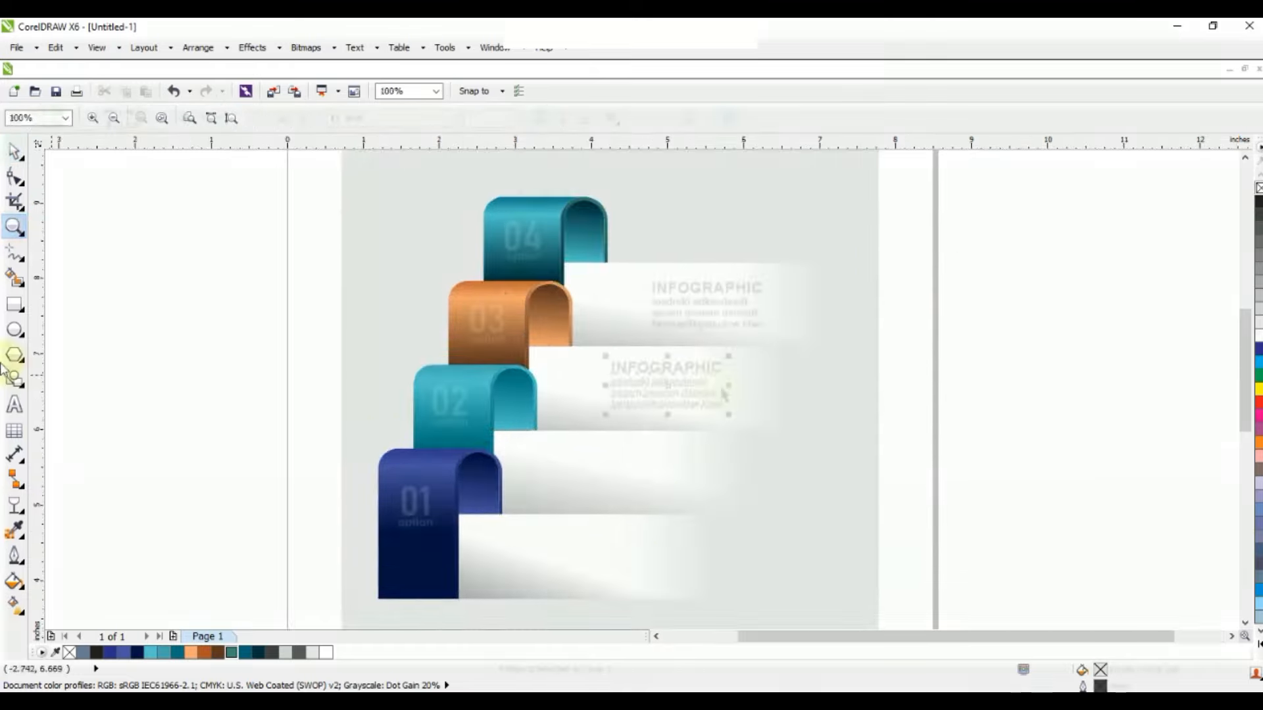
pyautogui.hotkey('ctrl', 'r')
pyautogui.hotkey('ctrl', 'r')
pyautogui.hotkey('ctrl', 'r')
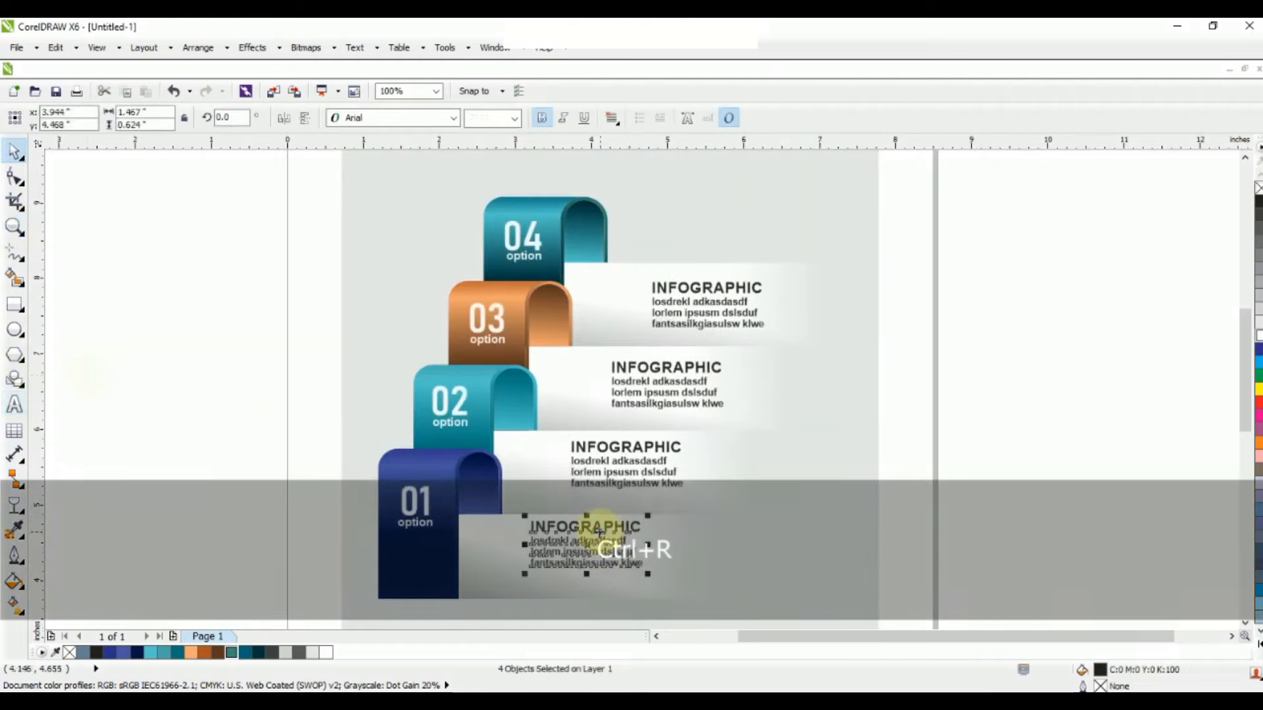
# Move the text blocks on the lower three banners slightly down to center them within their white strips.
pyautogui.moveTo(597, 532); pyautogui.dragTo(597, 545)
pyautogui.click(633, 475)
pyautogui.moveTo(955, 423); pyautogui.dragTo(549, 503)
pyautogui.moveTo(631, 450); pyautogui.dragTo(631, 461)
pyautogui.moveTo(947, 345); pyautogui.dragTo(594, 419)
pyautogui.moveTo(667, 371); pyautogui.dragTo(668, 376)
# Recolor the small text lines under all four INFOGRAPHIC headings dark gray.
pyautogui.moveTo(925, 296); pyautogui.dragTo(594, 356)
pyautogui.keyDown('shift'); pyautogui.click(676, 387); pyautogui.keyUp('shift')
pyautogui.keyDown('shift'); pyautogui.click(684, 398); pyautogui.keyUp('shift')
pyautogui.keyDown('shift'); pyautogui.click(670, 408); pyautogui.keyUp('shift')
pyautogui.keyDown('shift'); pyautogui.click(654, 472); pyautogui.keyUp('shift')
pyautogui.keyDown('shift'); pyautogui.click(654, 483); pyautogui.keyUp('shift')
pyautogui.keyDown('shift'); pyautogui.click(651, 494); pyautogui.keyUp('shift')
pyautogui.keyDown('shift'); pyautogui.click(603, 564); pyautogui.keyUp('shift')
pyautogui.keyDown('shift'); pyautogui.click(603, 556); pyautogui.keyUp('shift')
pyautogui.keyDown('shift'); pyautogui.click(605, 577); pyautogui.keyUp('shift')
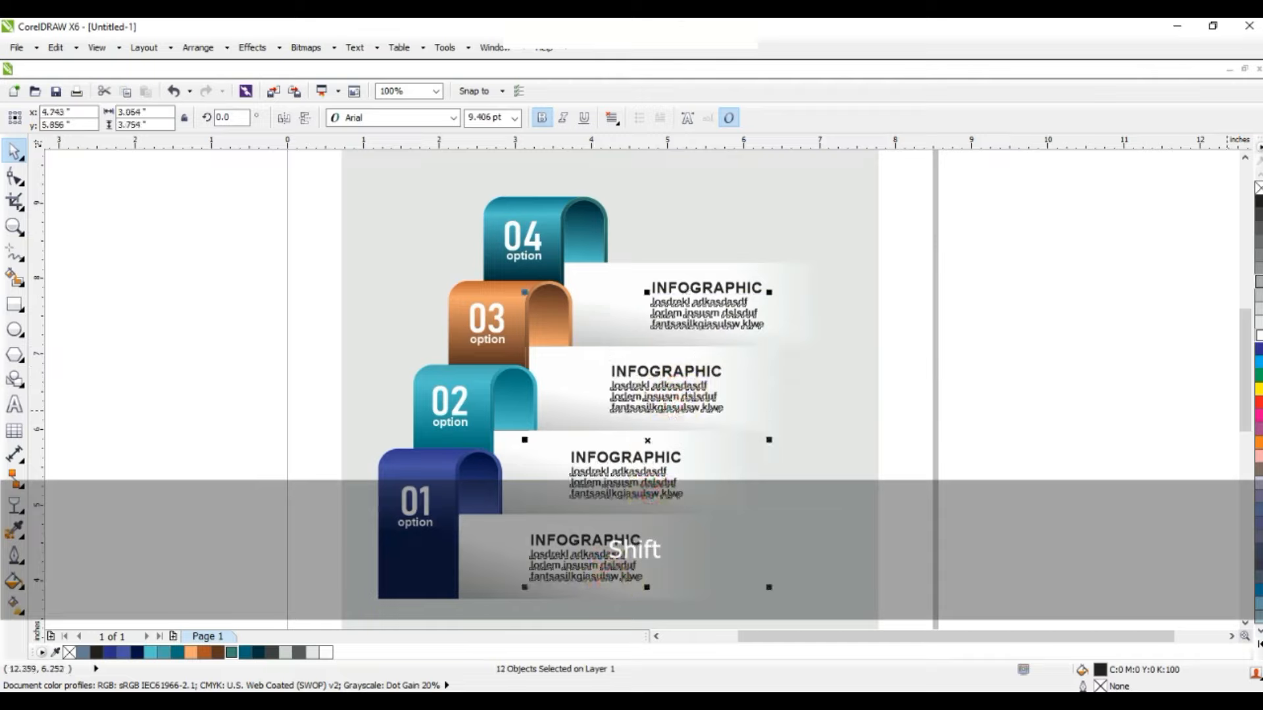
pyautogui.click(1258, 242)
pyautogui.press('Escape')
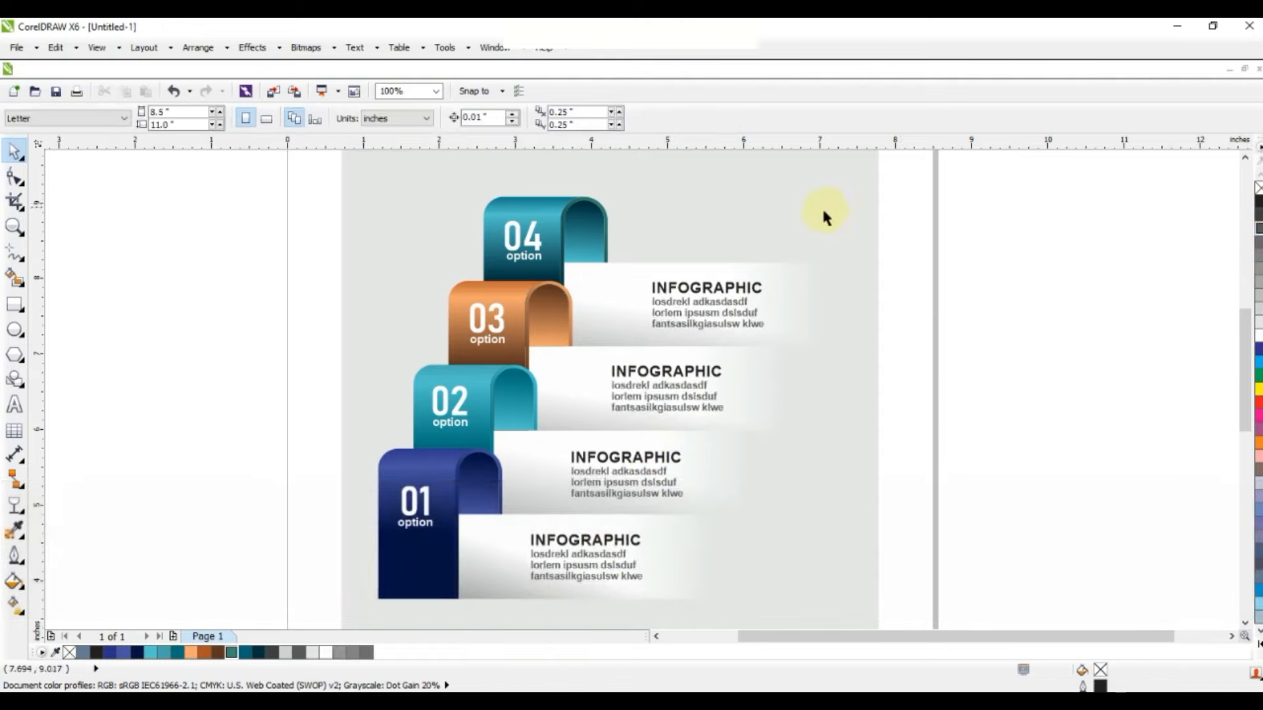
# Widen the background rectangle equally on both sides and preview the finished infographic full screen.
pyautogui.scroll(-2, 822, 206)
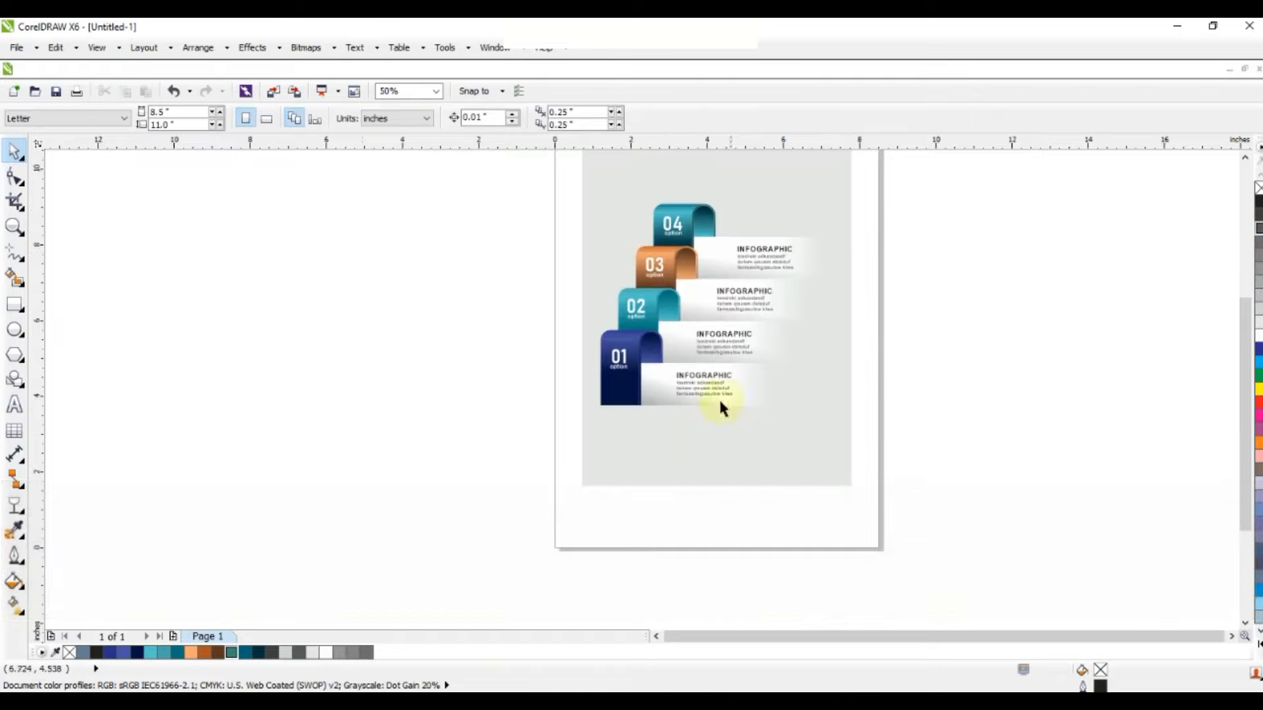
pyautogui.click(794, 428)
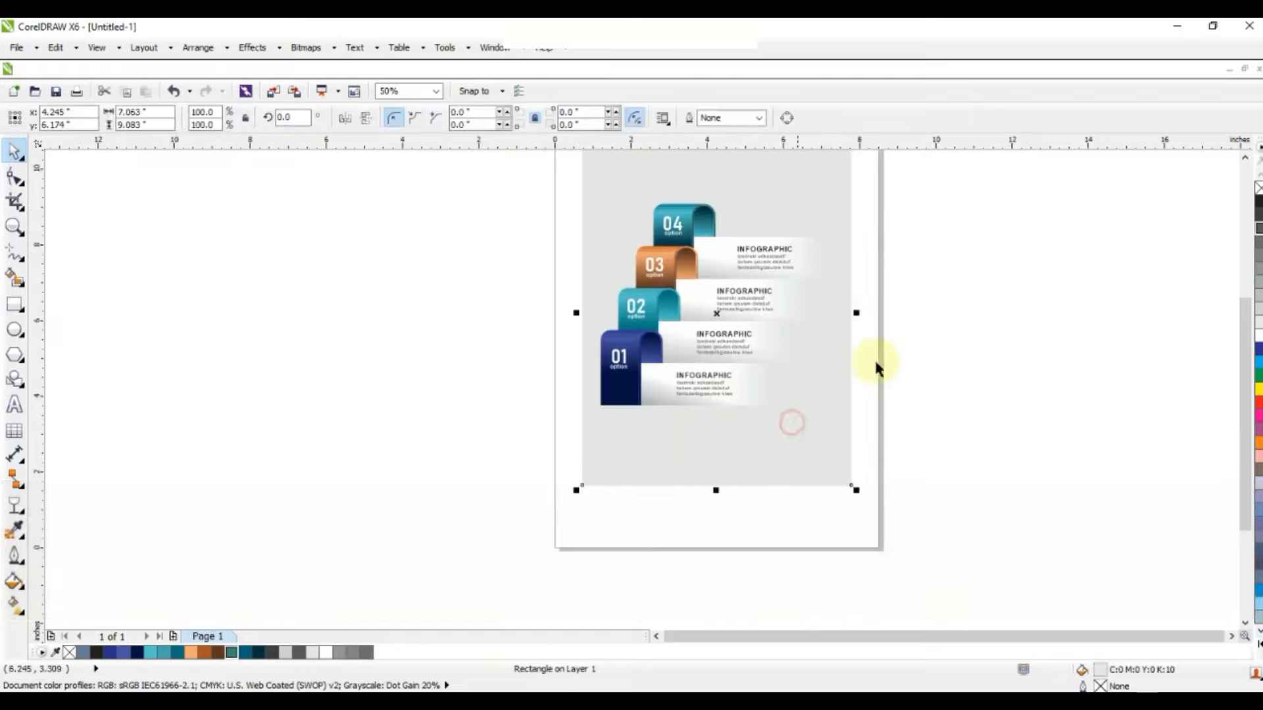
pyautogui.moveTo(857, 314); pyautogui.dragTo(921, 307)
pyautogui.hotkey('shift', 'F2')
pyautogui.click(1100, 345)
pyautogui.press('F9')
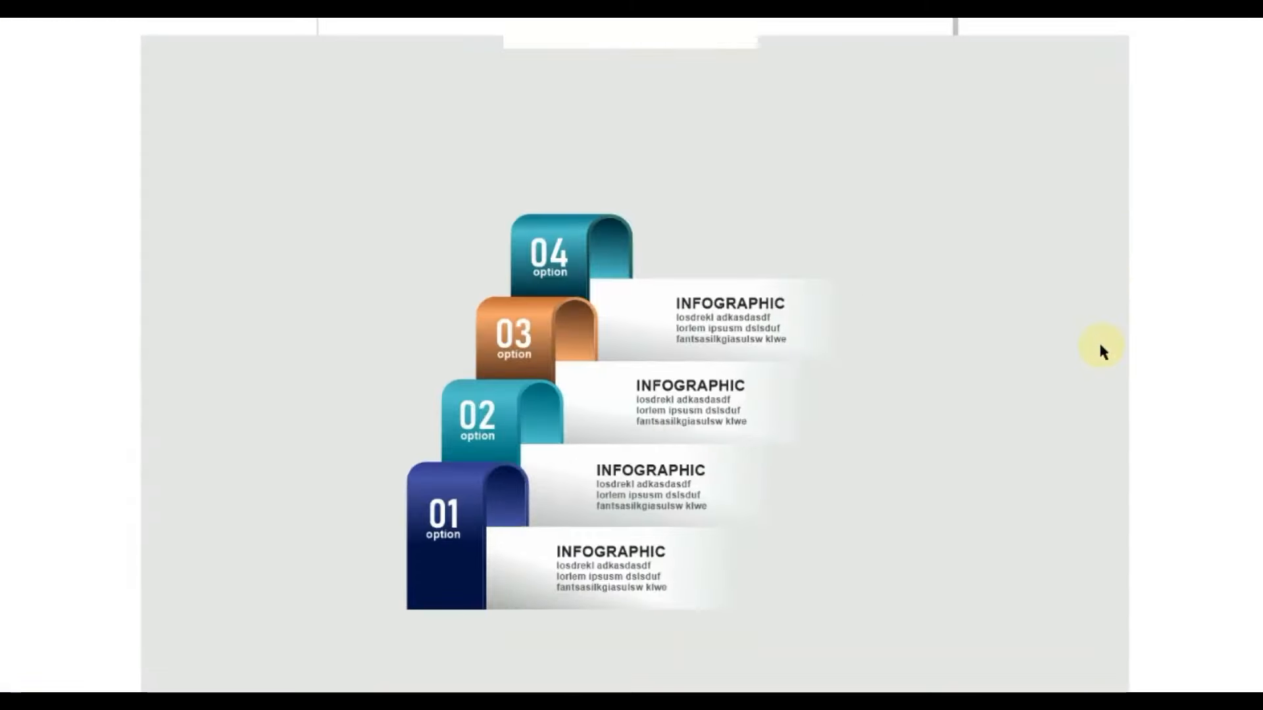